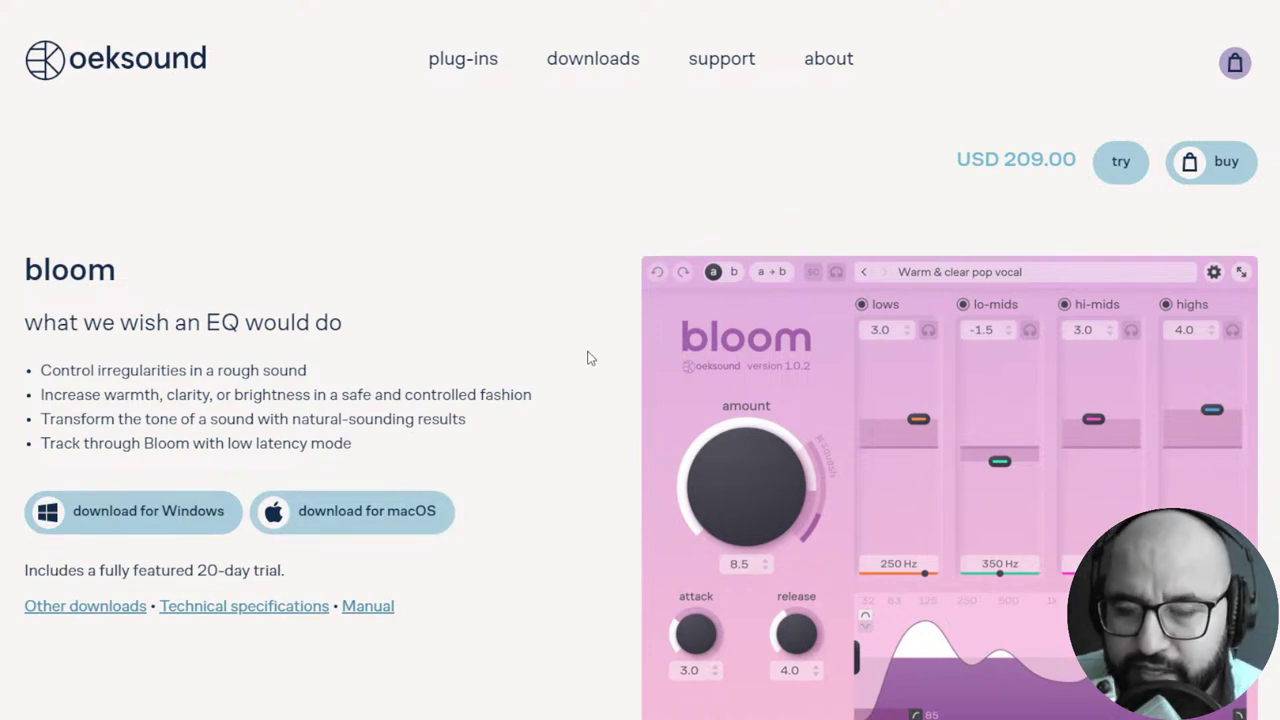
Step: Scroll the Bloom page past the download buttons to 'find your tone with bloom'
scroll(589, 352, down, 2)
scroll(589, 352, up, 1)
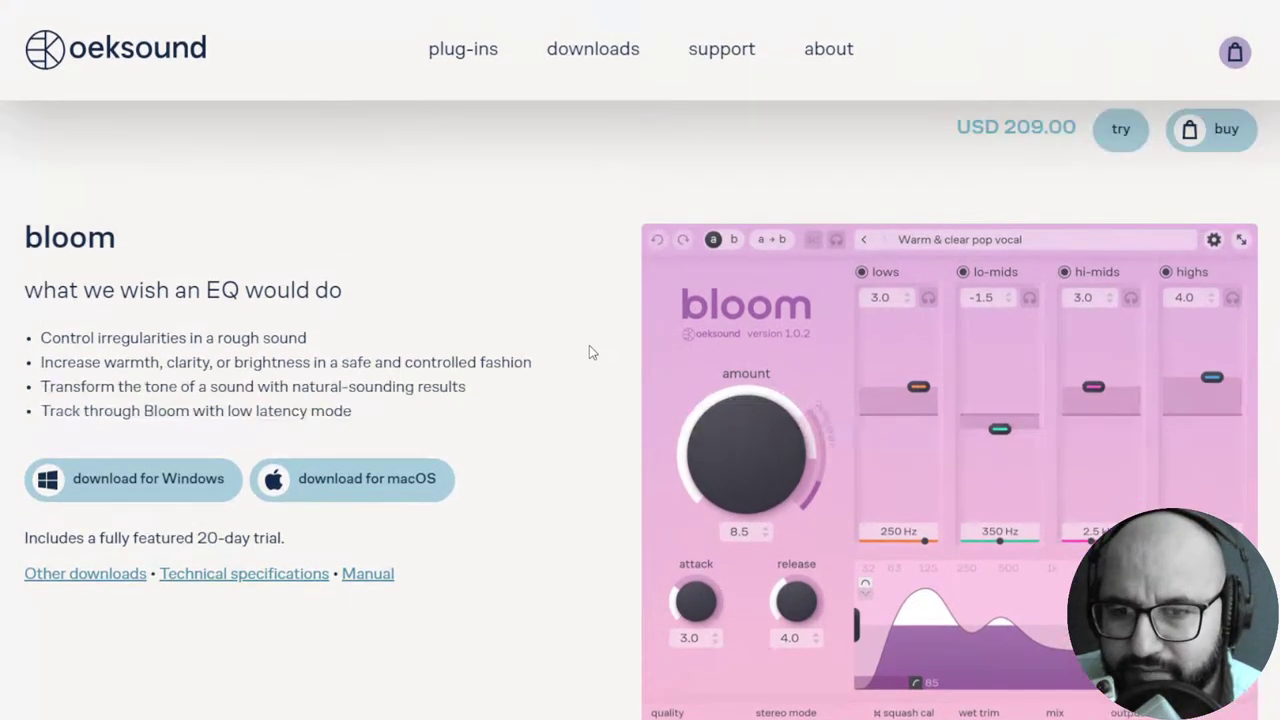
scroll(590, 365, down, 4)
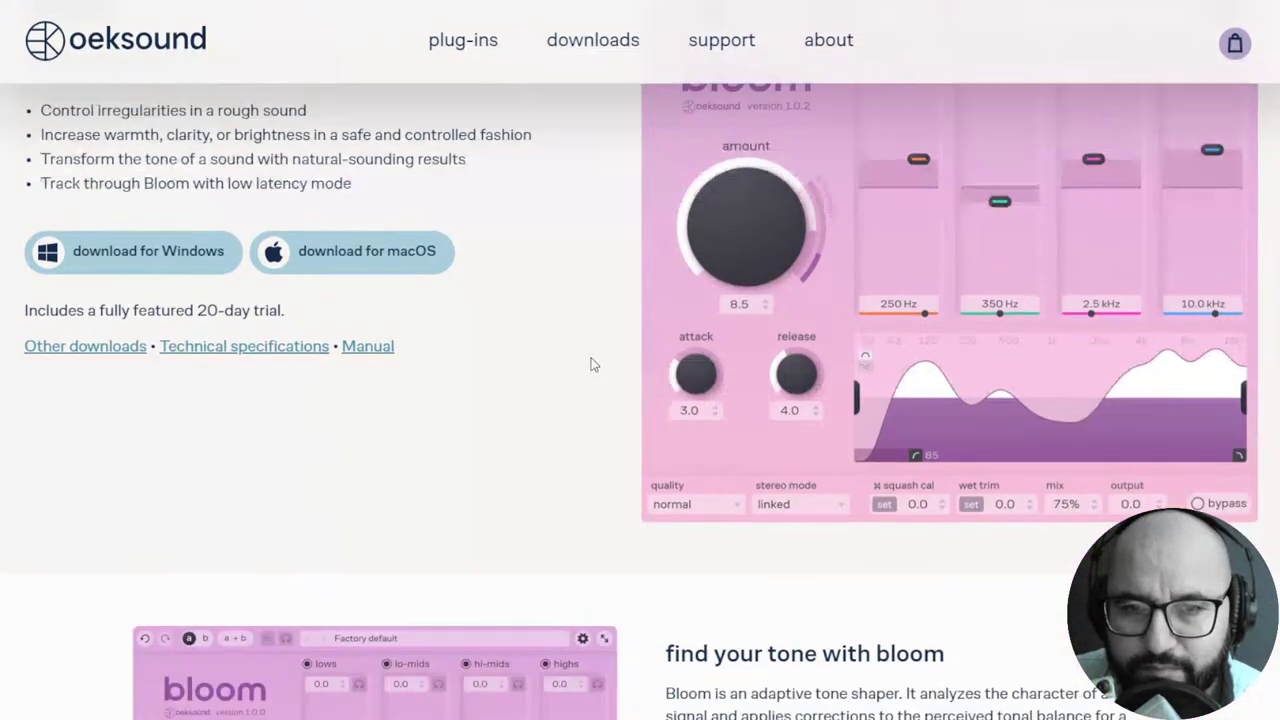
scroll(603, 366, up, 4)
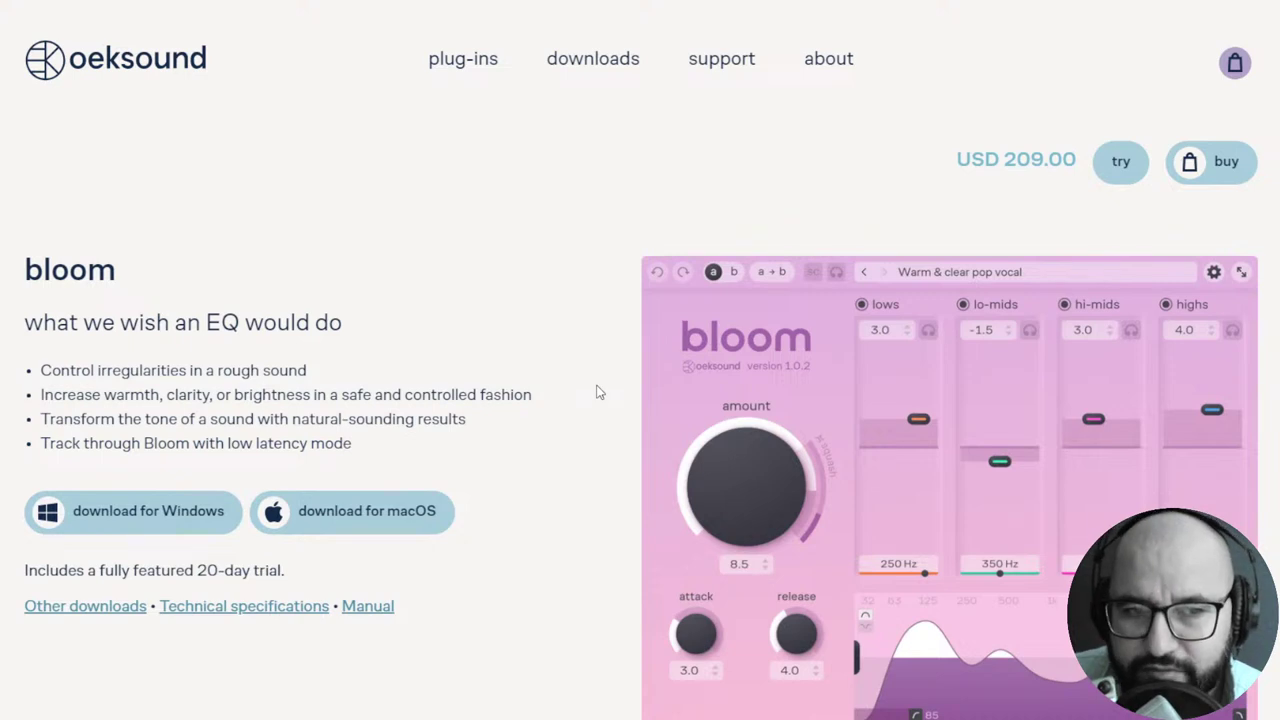
scroll(551, 337, down, 2)
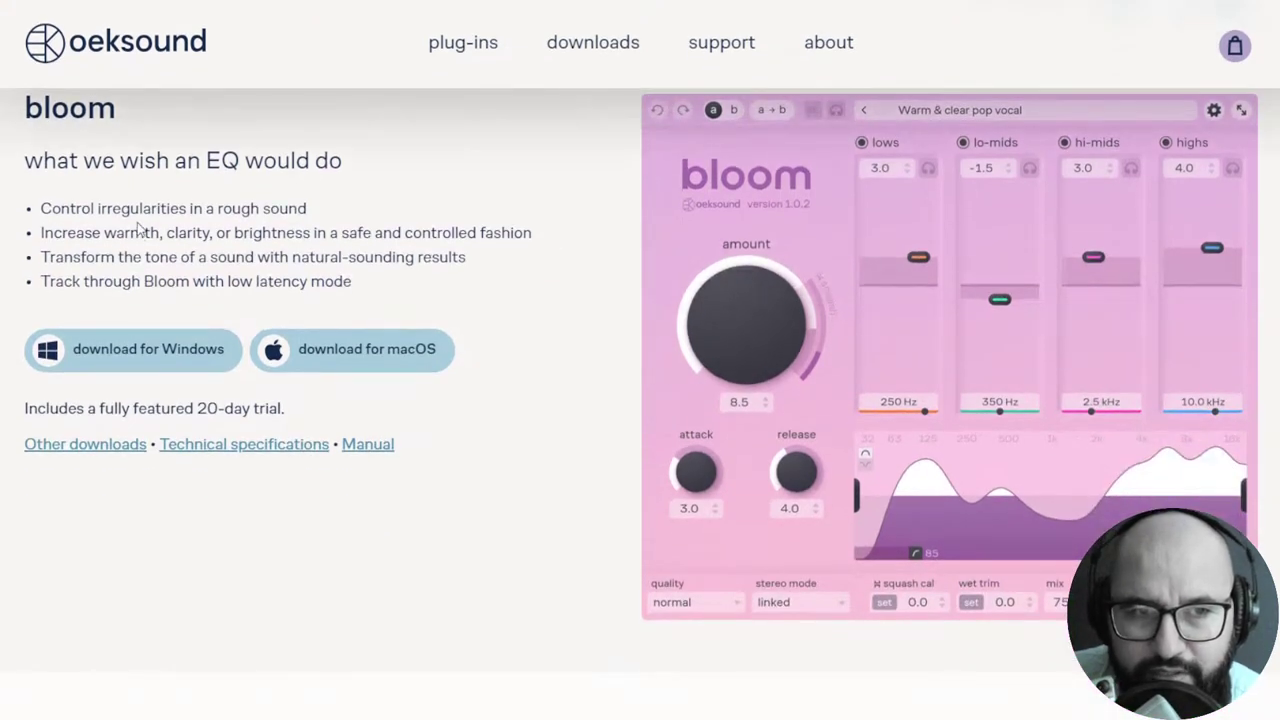
scroll(140, 230, up, 1)
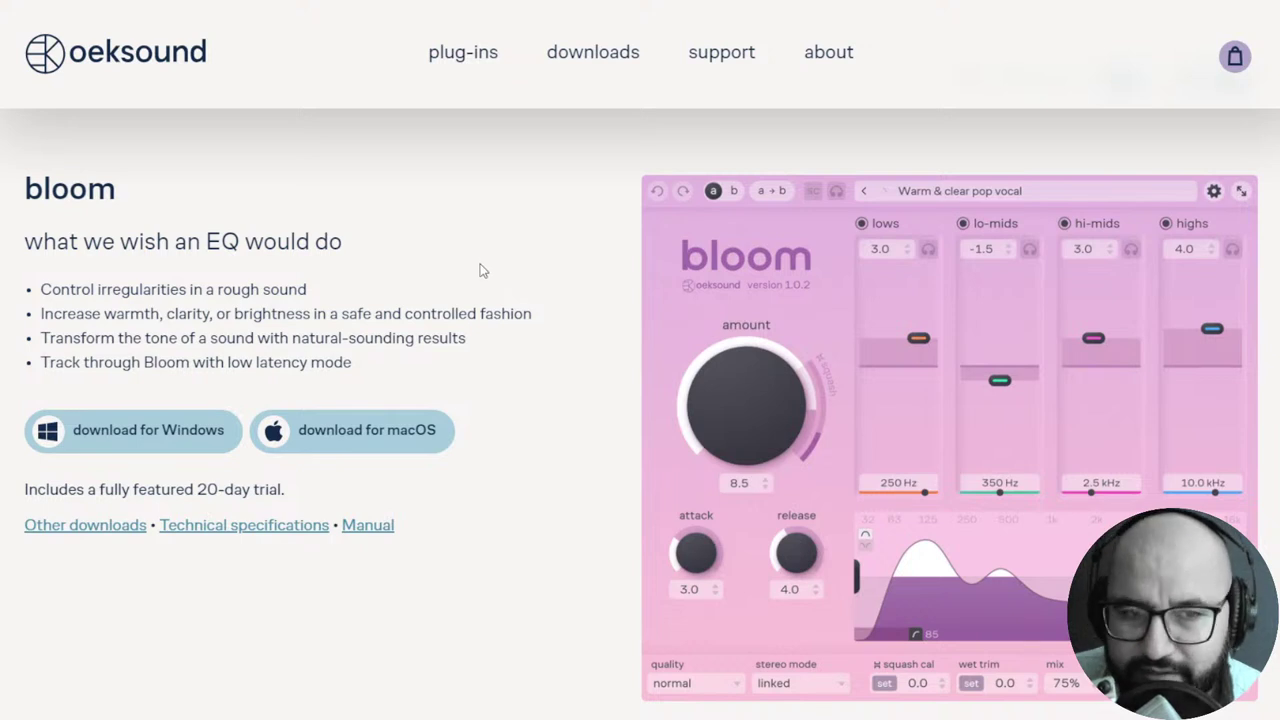
scroll(585, 300, down, 1)
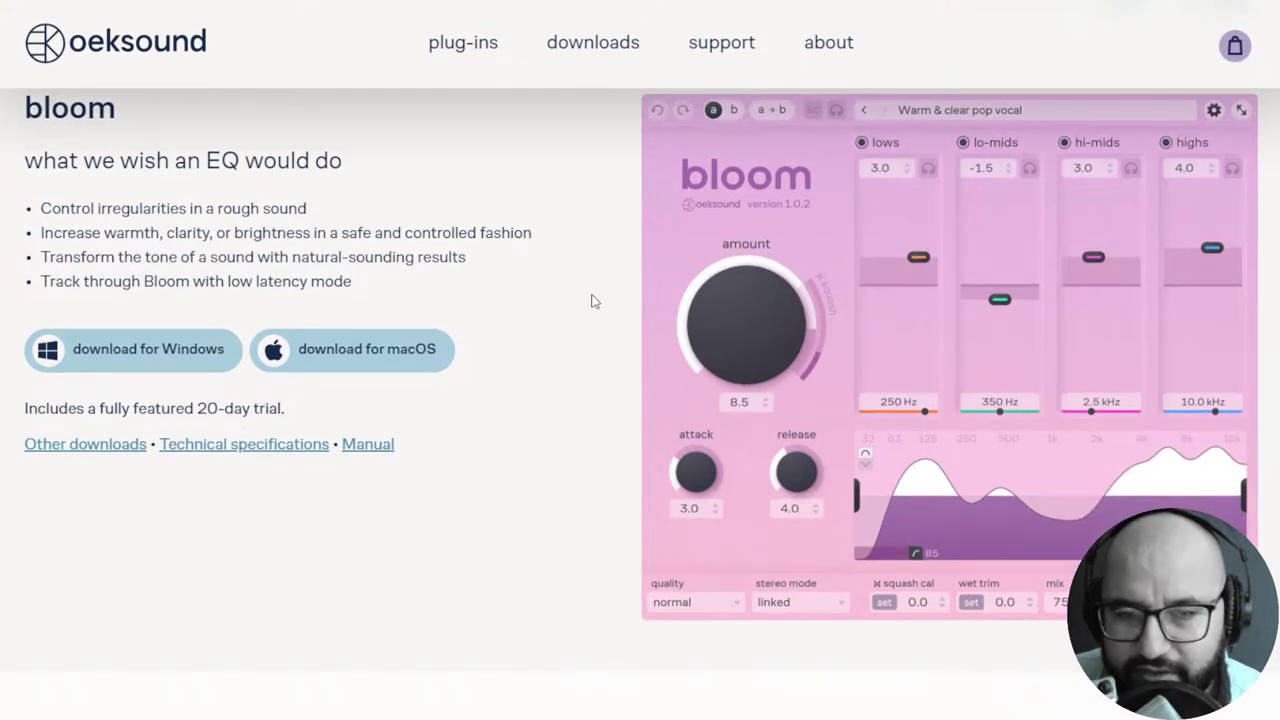
scroll(574, 306, up, 1)
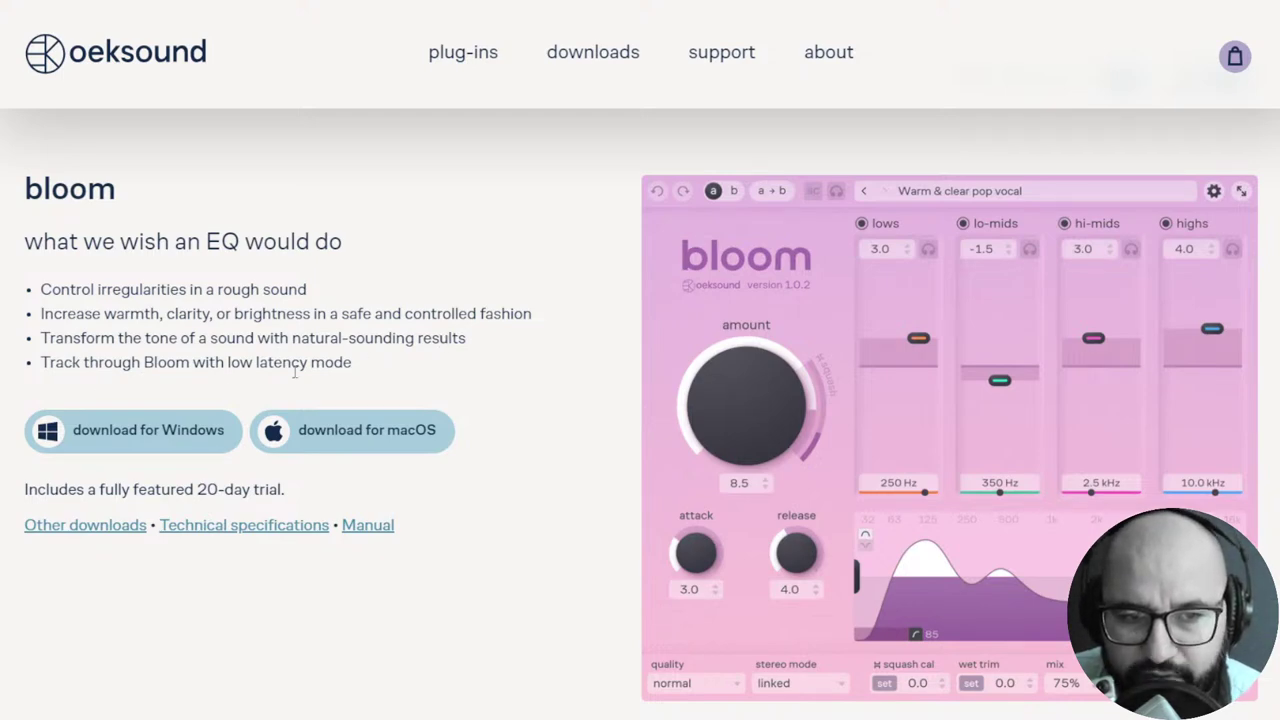
scroll(568, 421, down, 2)
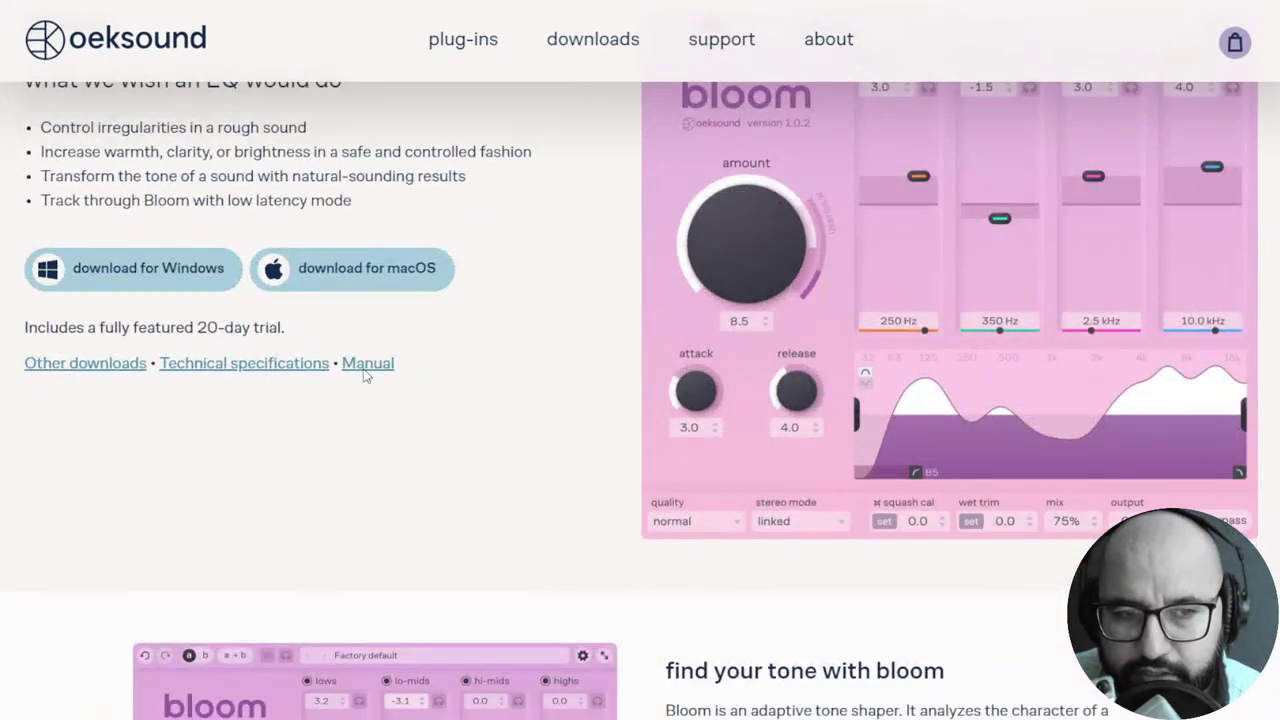
scroll(539, 421, down, 6)
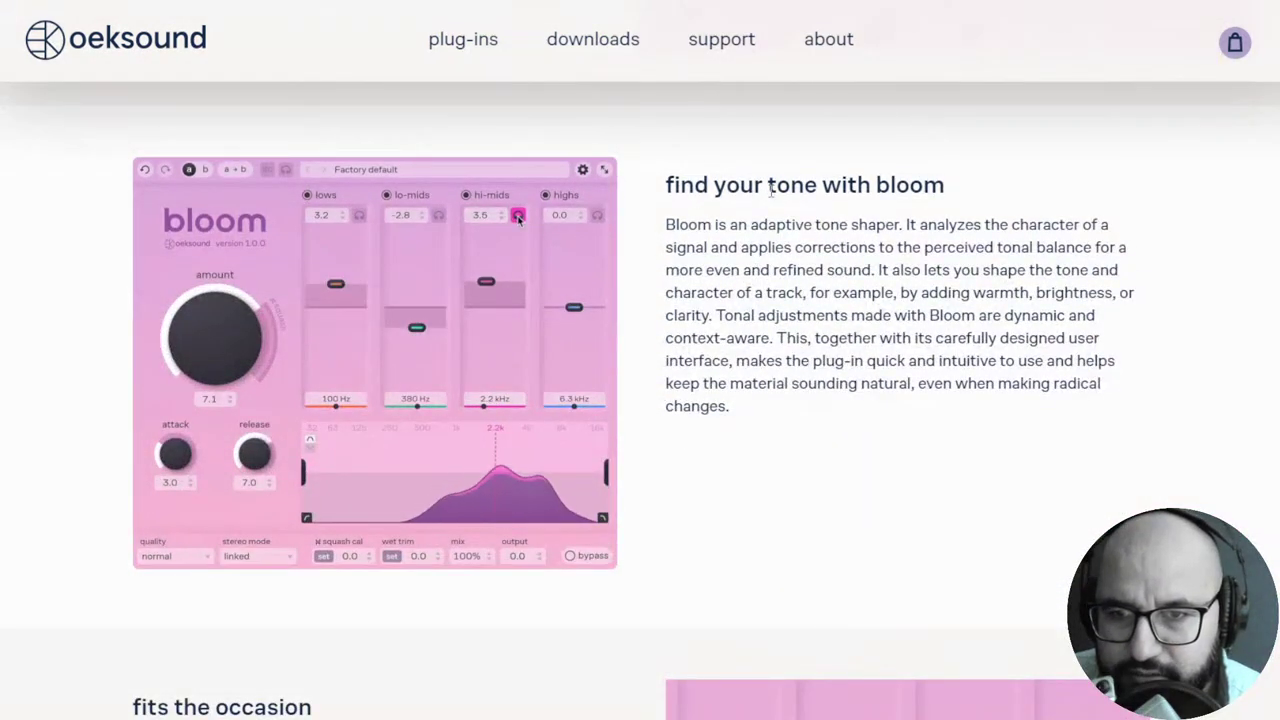
scroll(897, 258, down, 1)
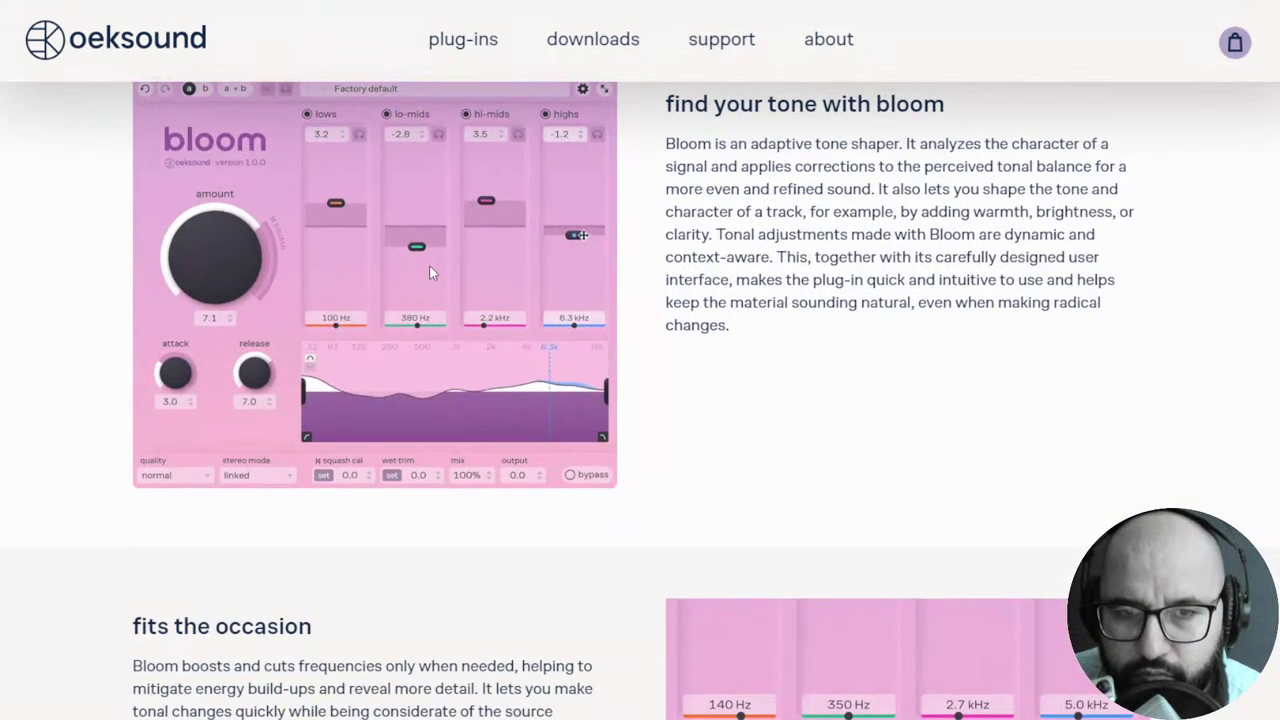
scroll(606, 276, up, 1)
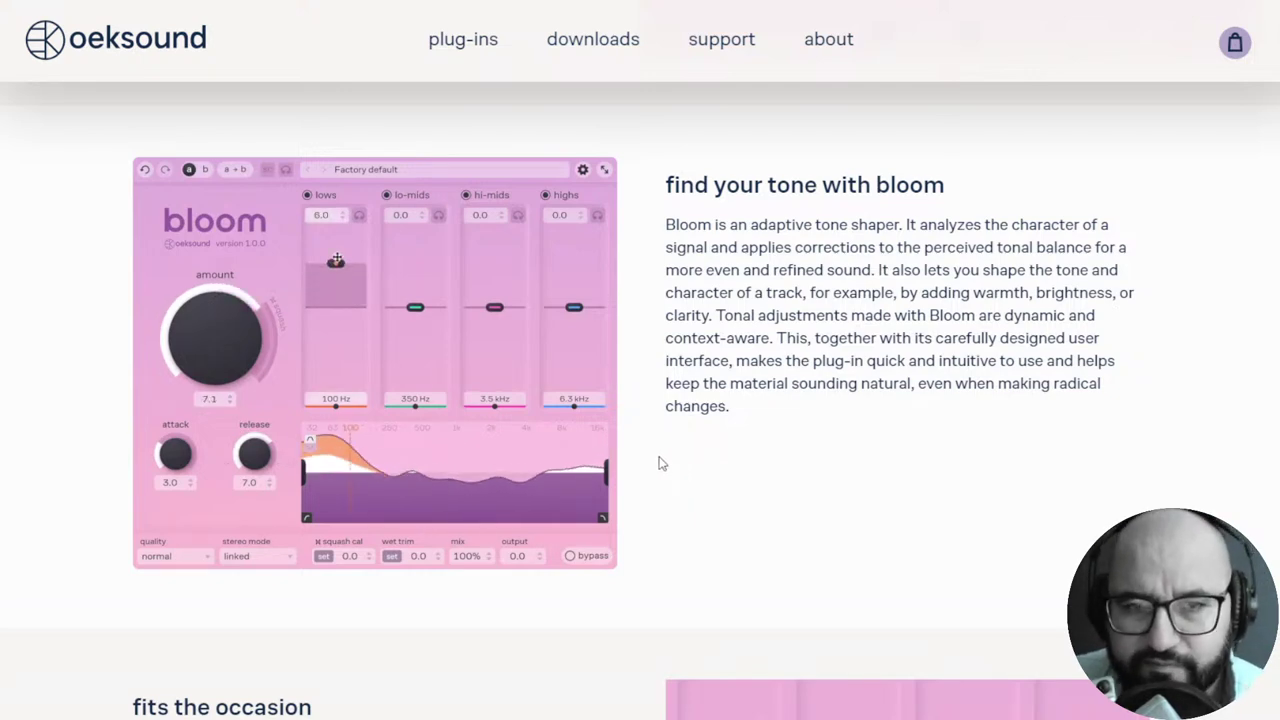
scroll(664, 460, down, 1)
Step: Scroll to 'fits the occasion', whose demo shows lows 5.8, lo-mids 3.1, hi-mids -1.9, highs 1.8
scroll(664, 460, up, 1)
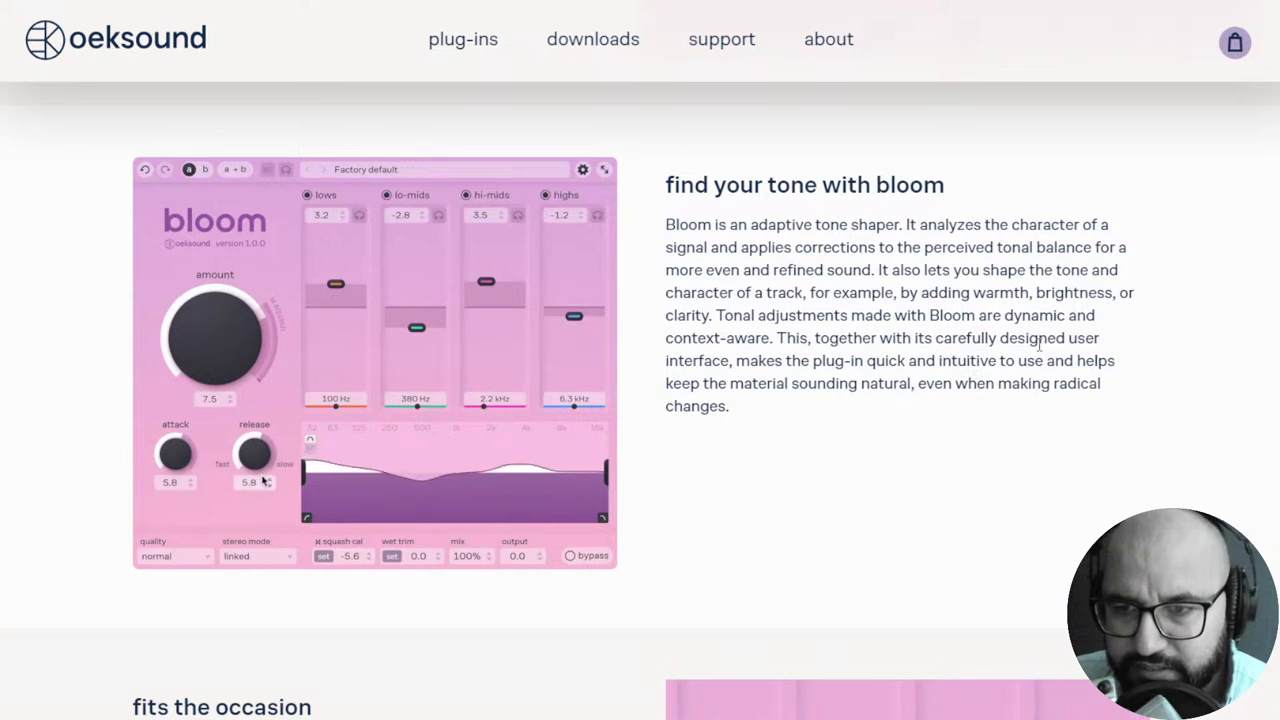
scroll(960, 431, down, 1)
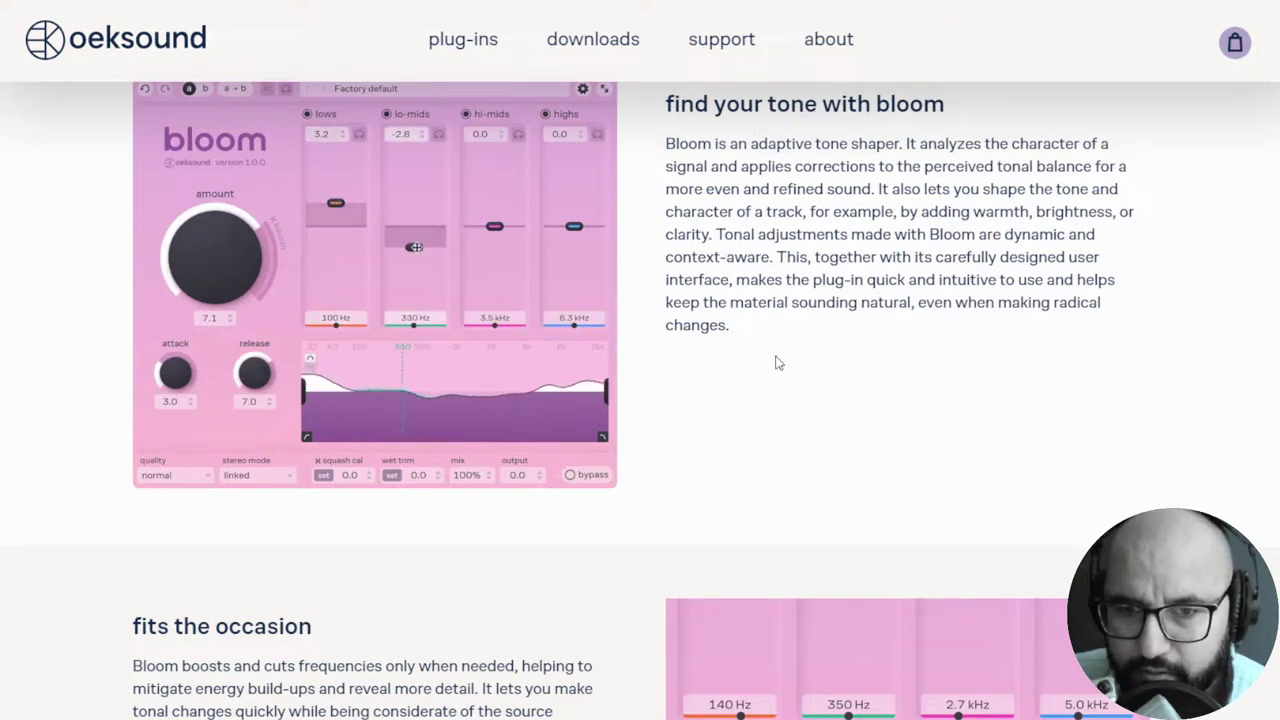
scroll(778, 363, down, 5)
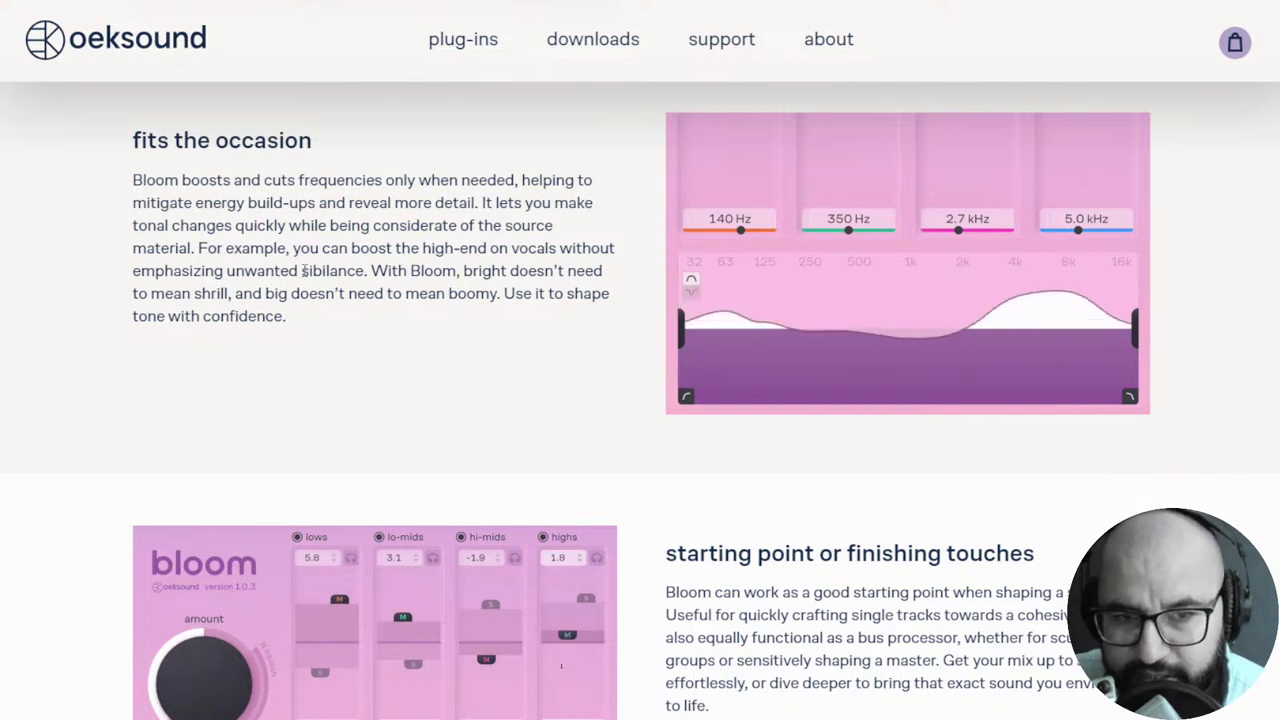
Step: Scroll past 'starting point or finishing touches' to the testimonial and 'make it personal' section
scroll(419, 276, down, 1)
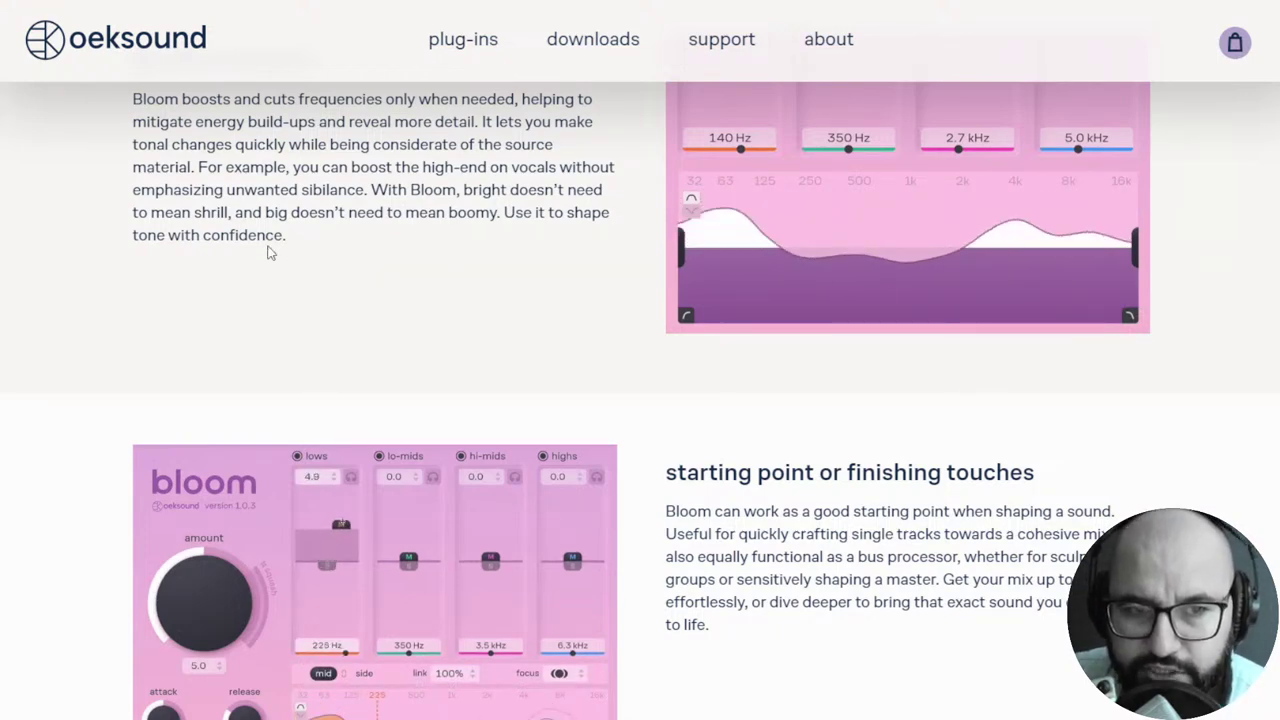
scroll(774, 337, down, 3)
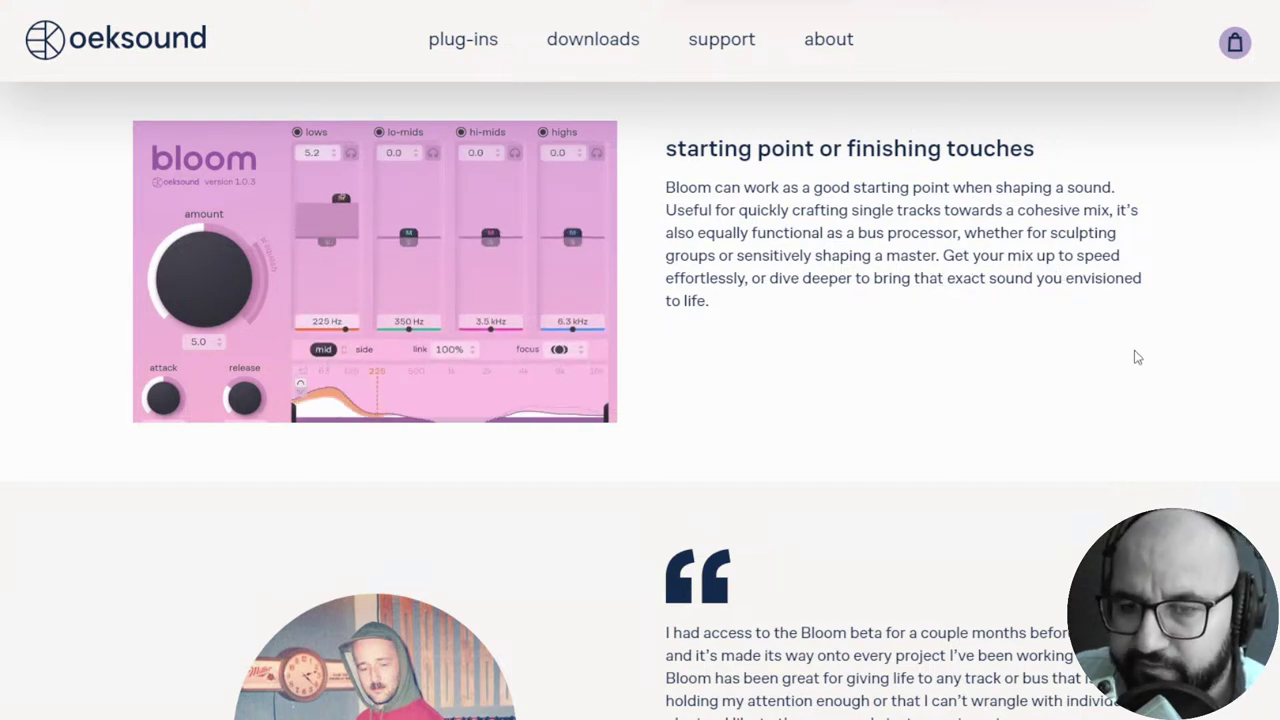
scroll(1141, 357, down, 1)
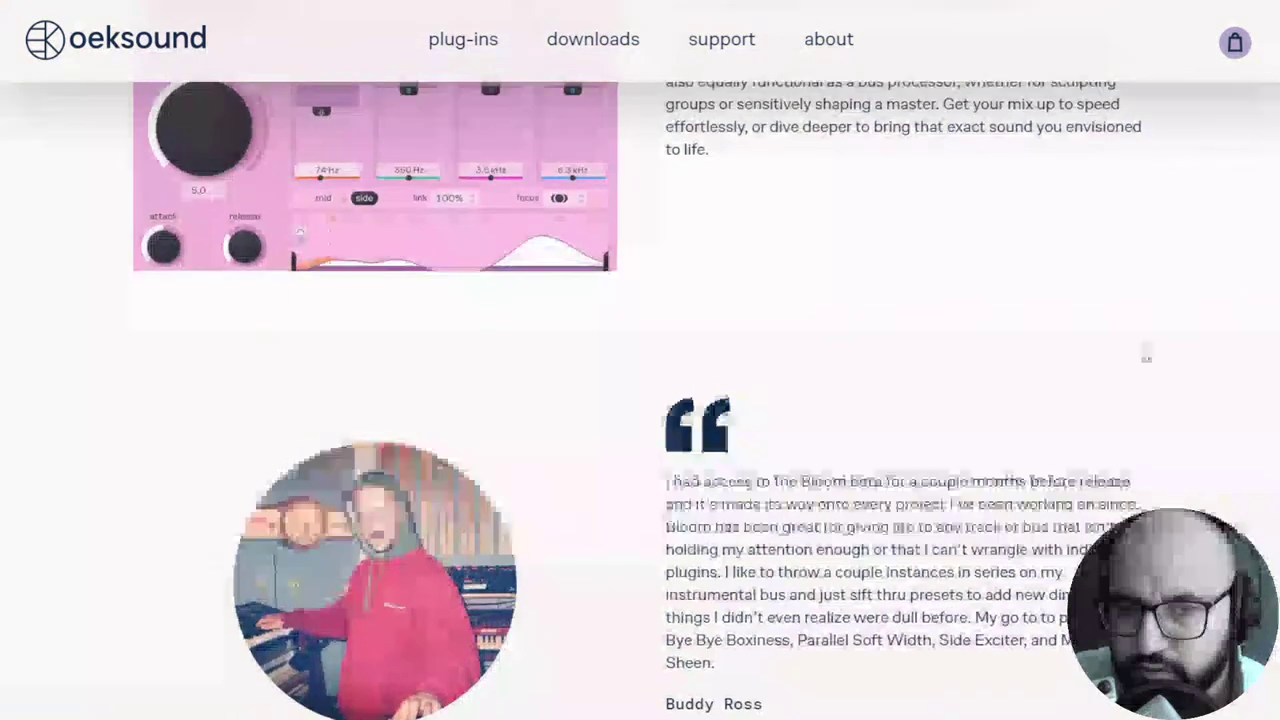
scroll(1141, 357, up, 2)
scroll(1145, 355, up, 2)
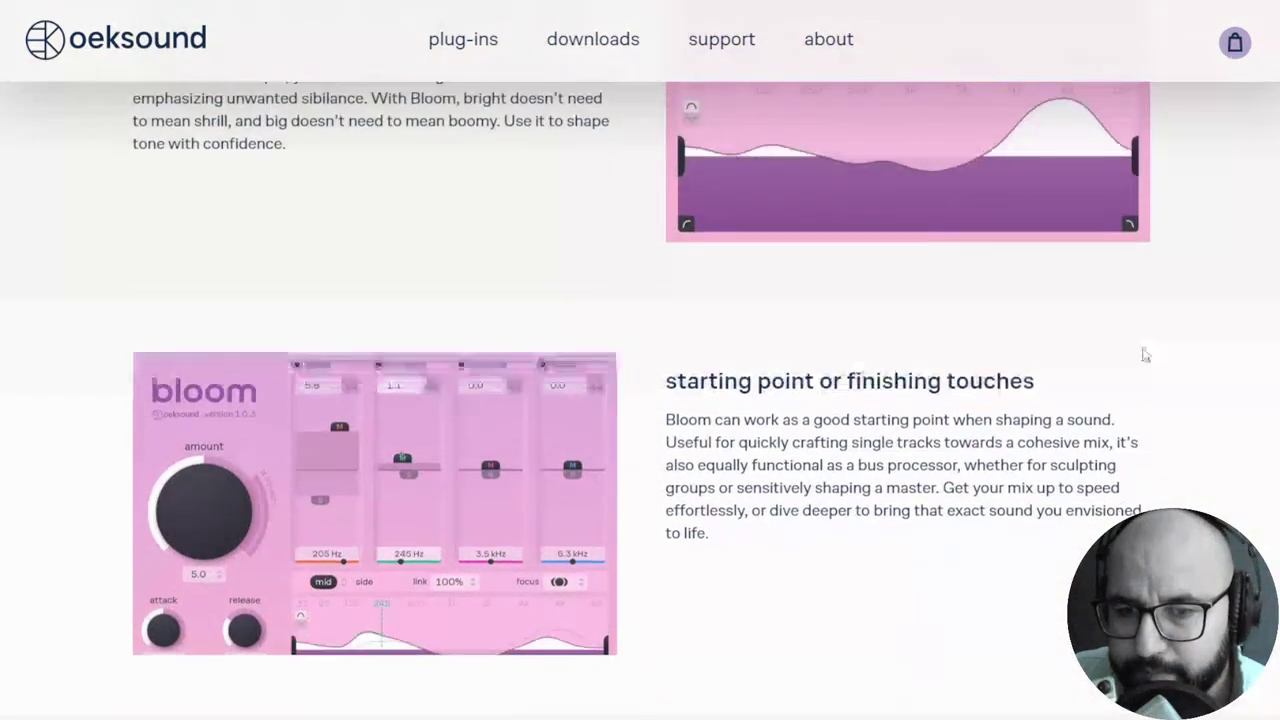
scroll(1145, 355, down, 1)
scroll(1145, 355, up, 1)
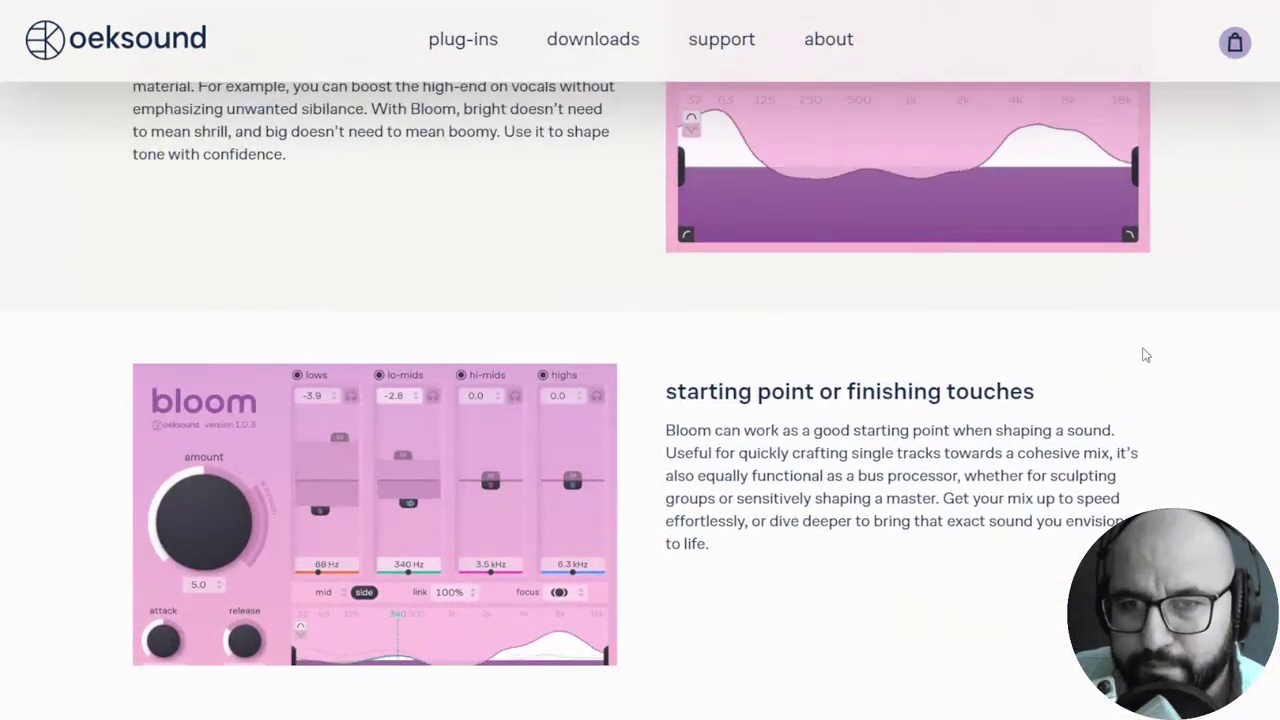
scroll(1160, 360, down, 1)
scroll(1220, 389, down, 3)
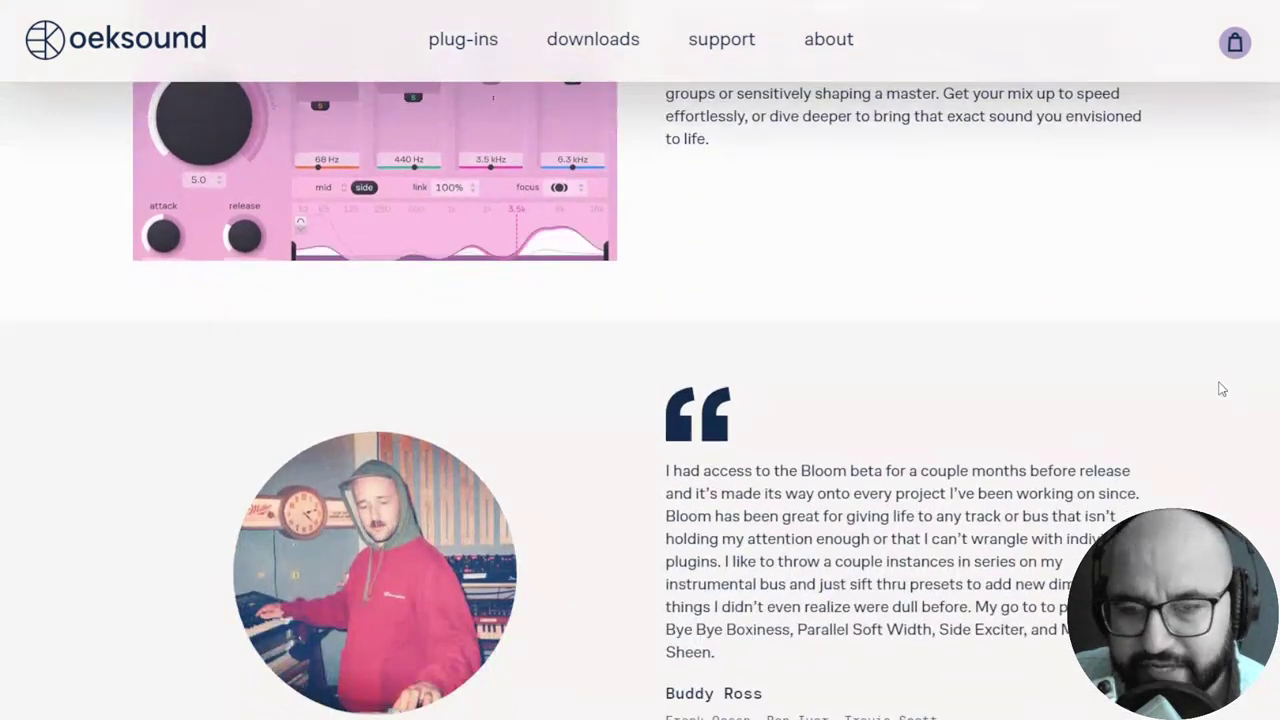
scroll(1220, 389, down, 2)
Step: Scroll through 'make it personal' to 'squash sounds into shape', showing amount 9.3, attack 5.0
scroll(1220, 389, down, 6)
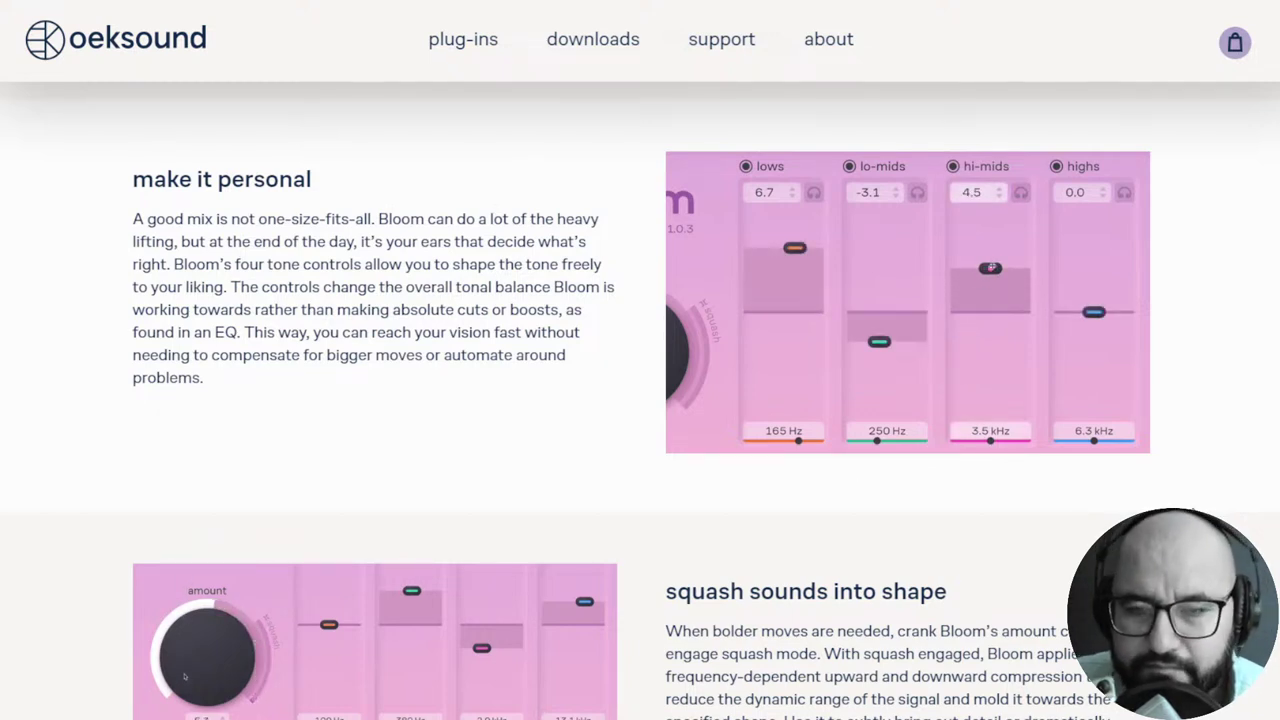
scroll(178, 663, down, 1)
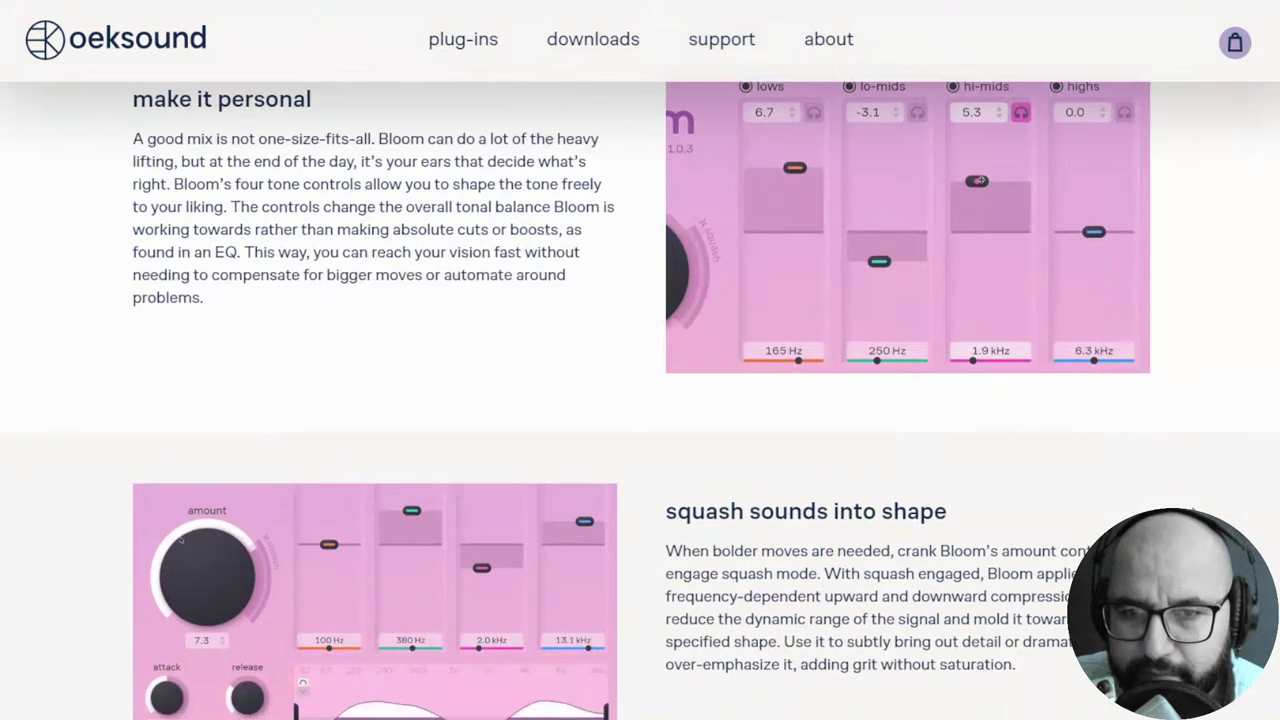
scroll(1084, 131, down, 1)
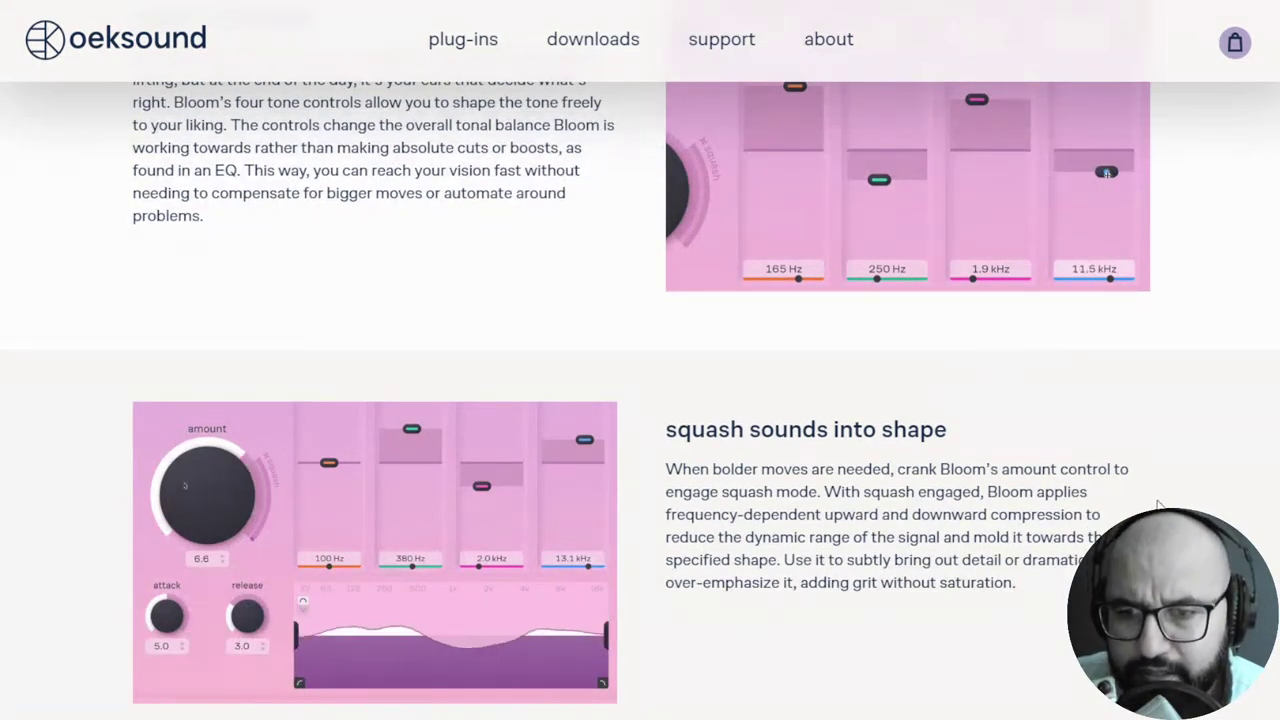
scroll(1165, 490, down, 1)
scroll(1165, 490, down, 1)
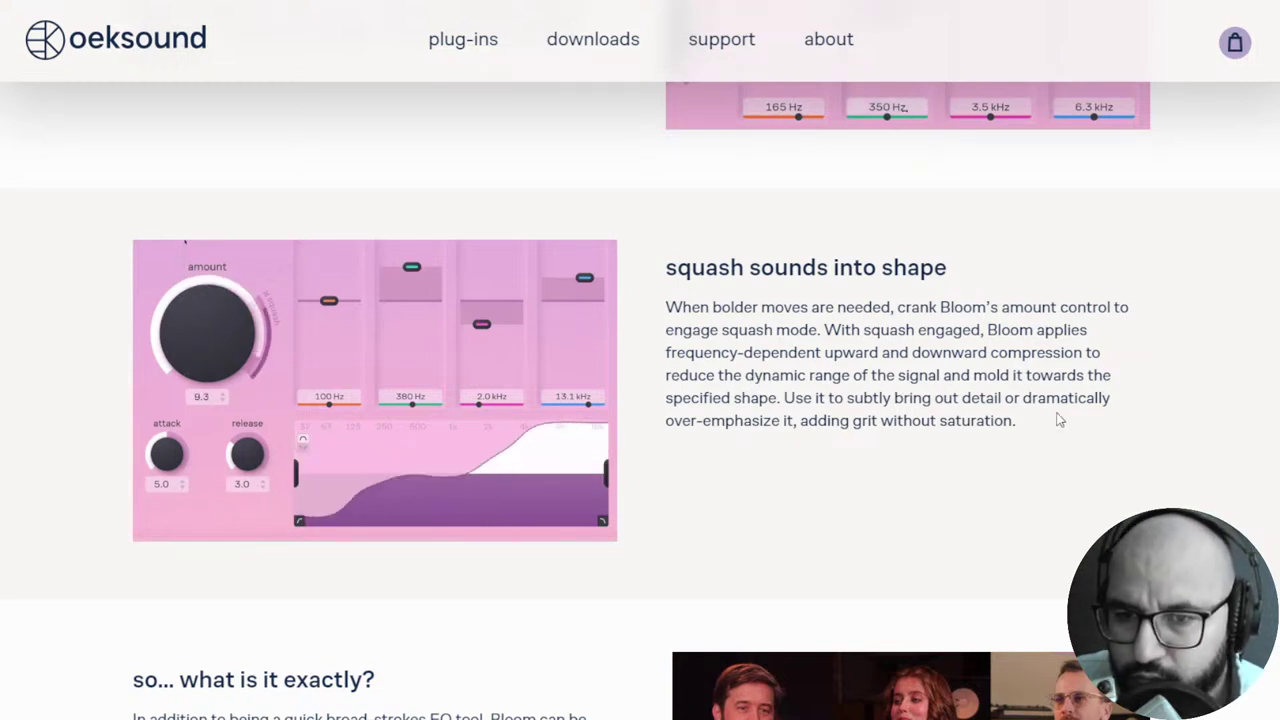
Step: Scroll through the Bloom page's process notes and technical specifications and back up
scroll(1128, 433, down, 1)
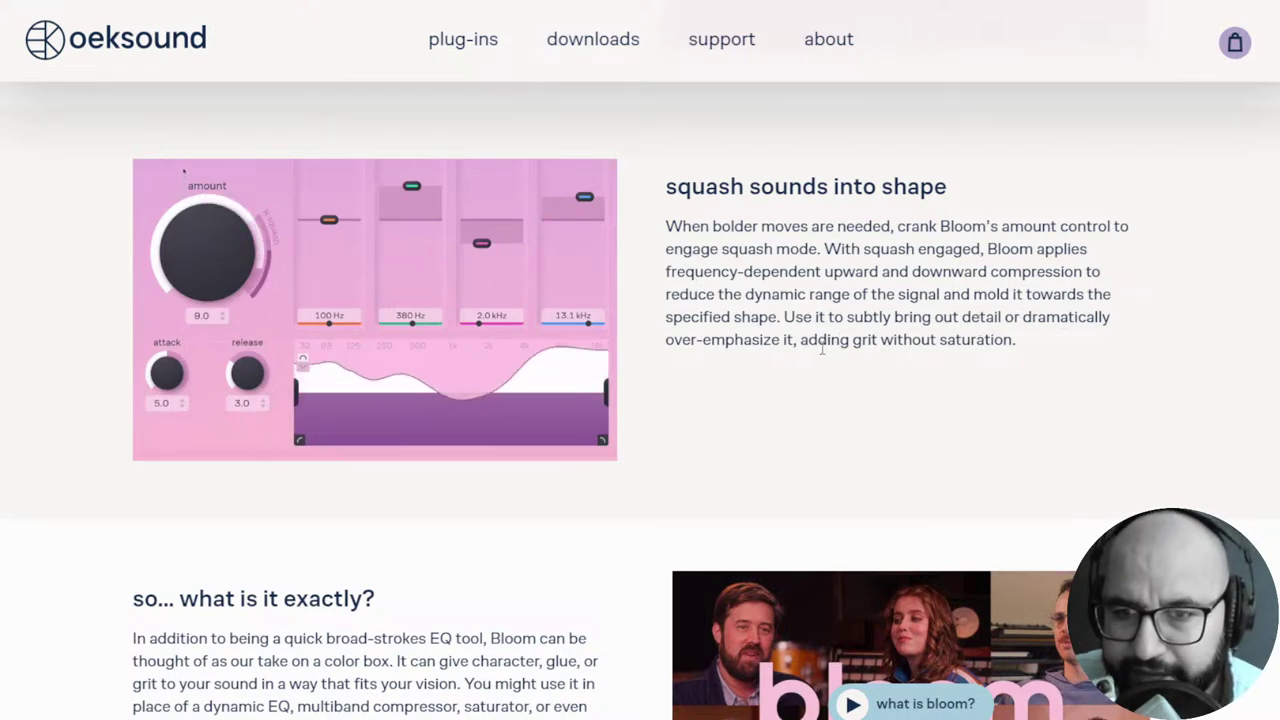
scroll(1236, 423, down, 4)
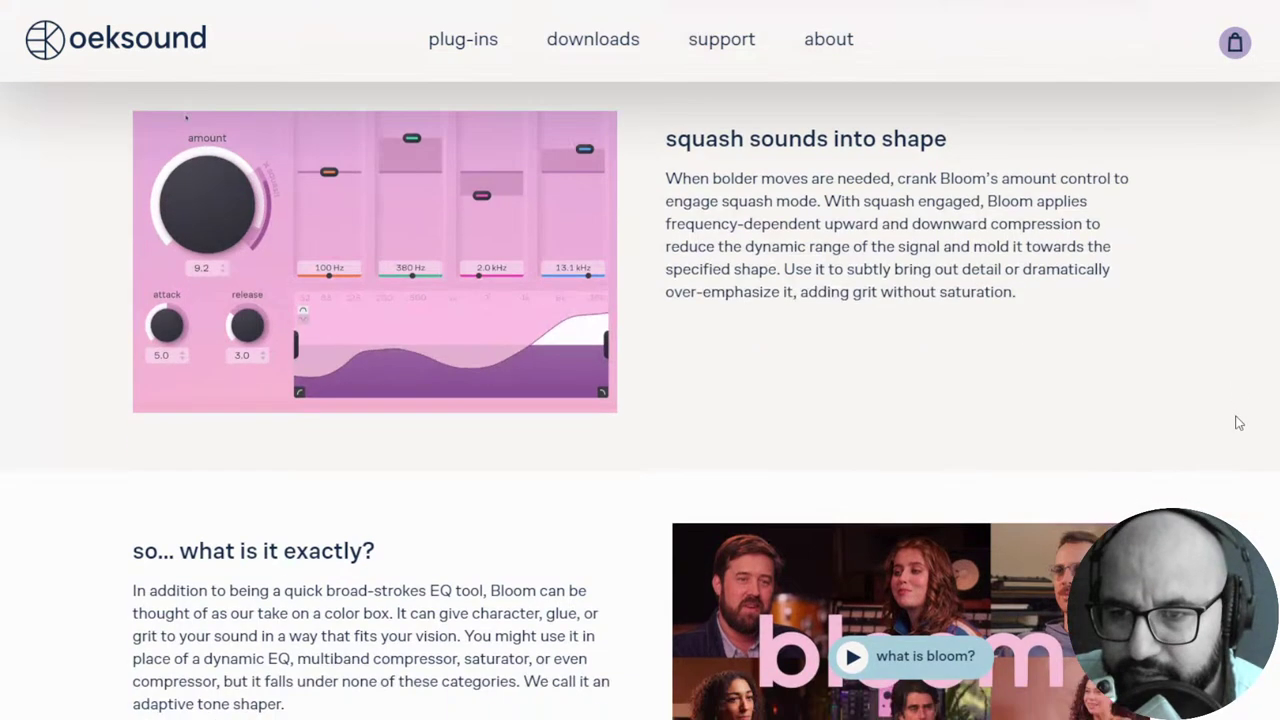
scroll(1236, 423, down, 6)
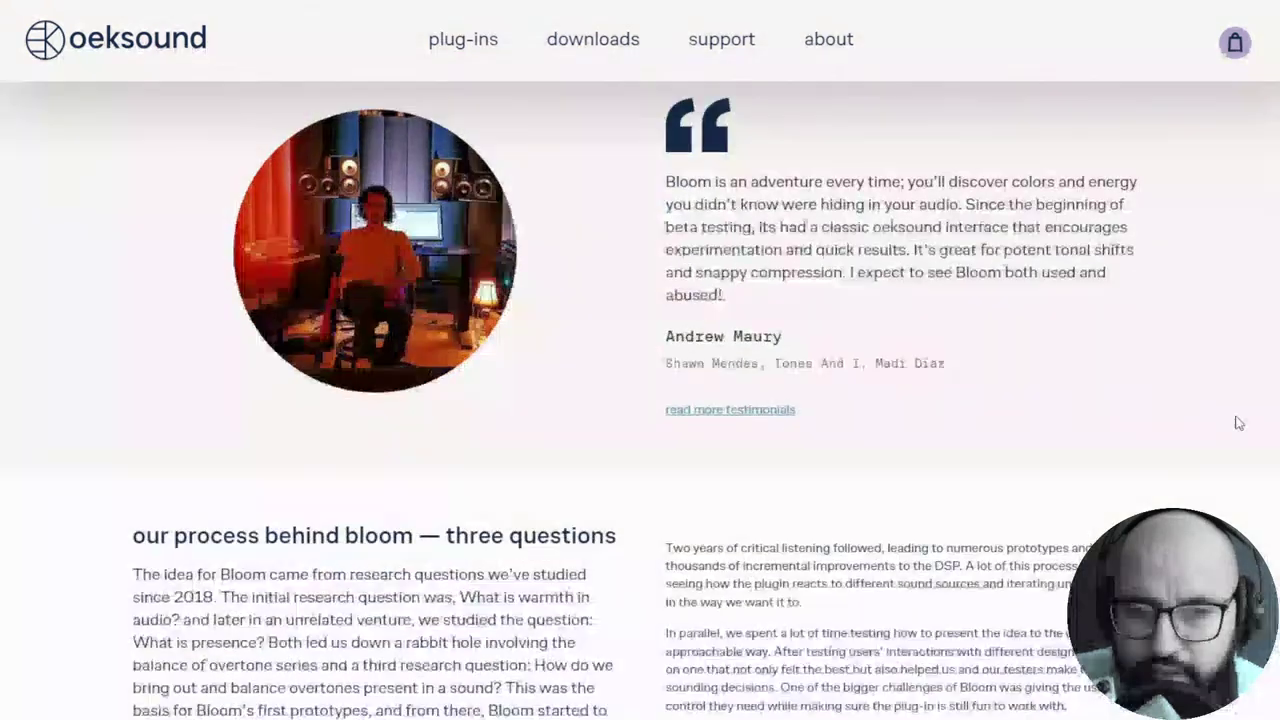
scroll(1236, 423, up, 4)
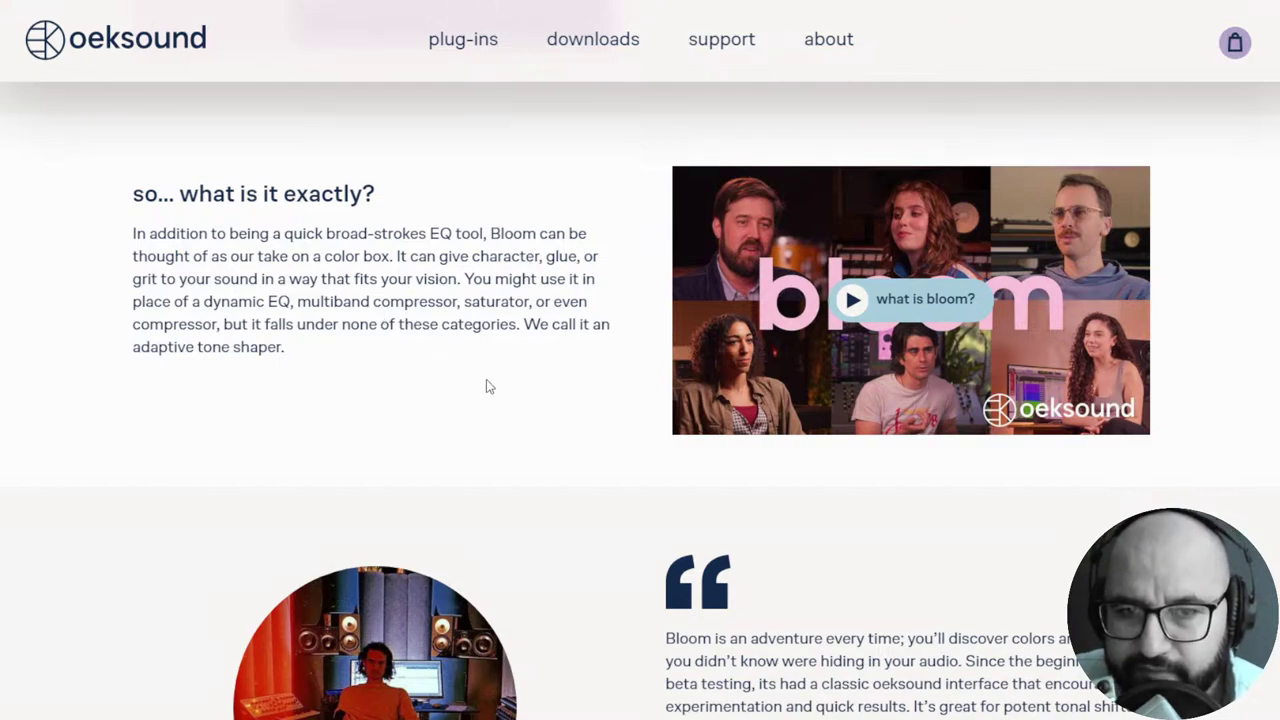
scroll(956, 470, down, 10)
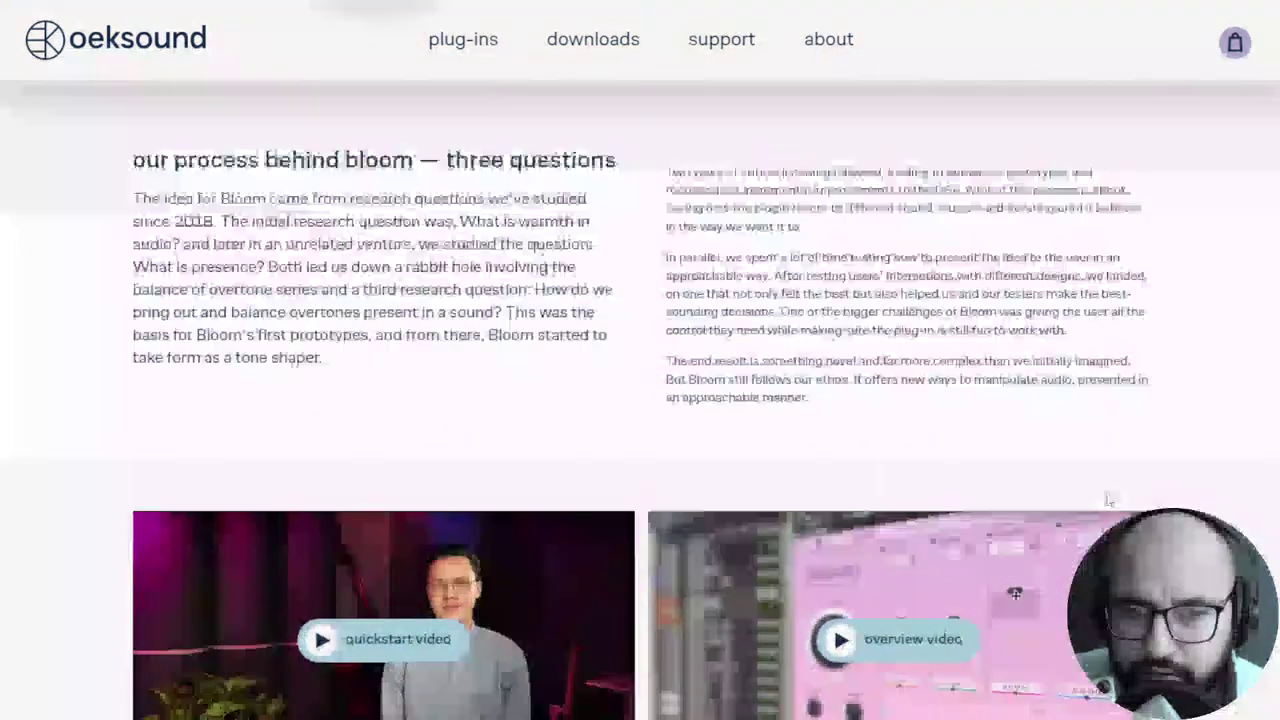
scroll(1110, 503, down, 5)
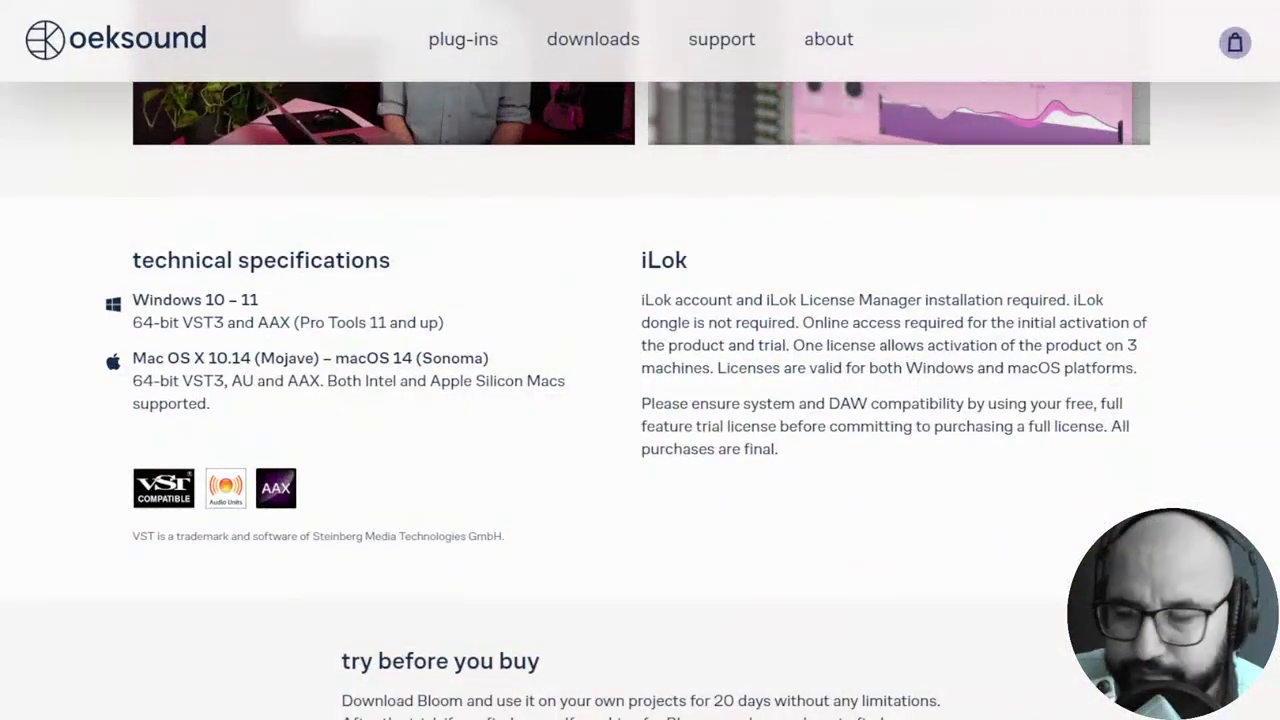
scroll(657, 335, up, 15)
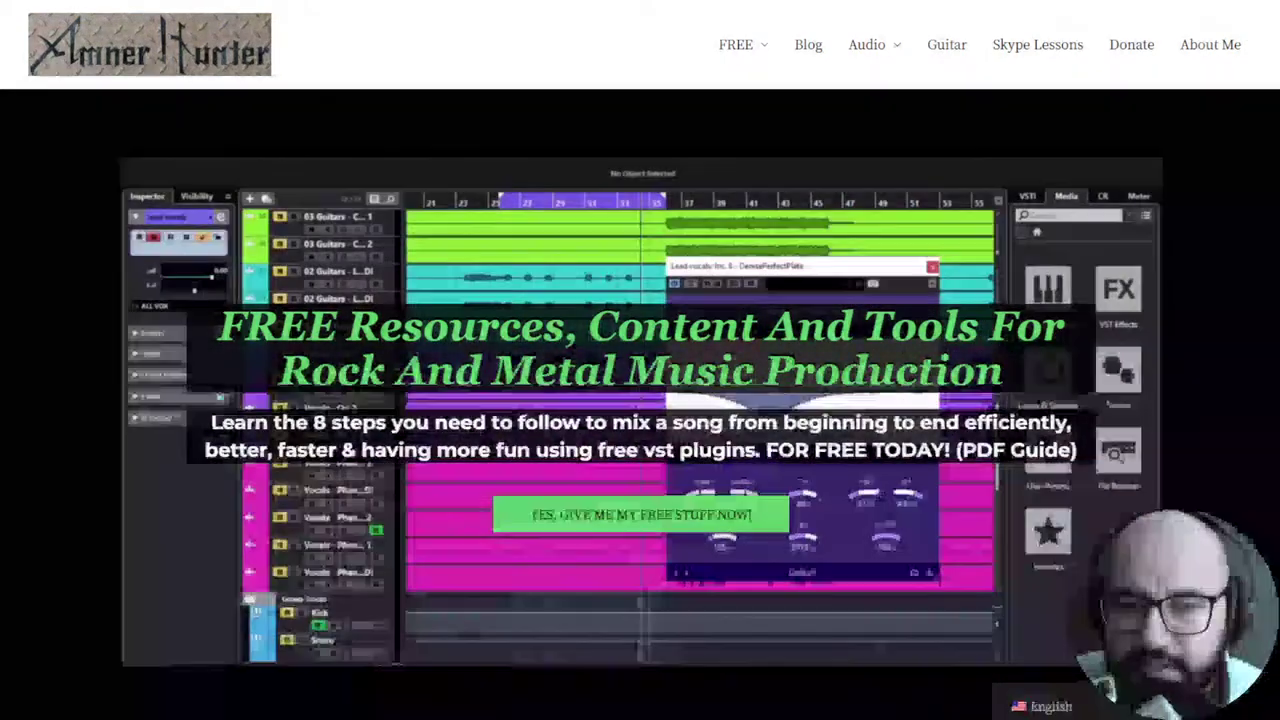
mouse_move(737, 50)
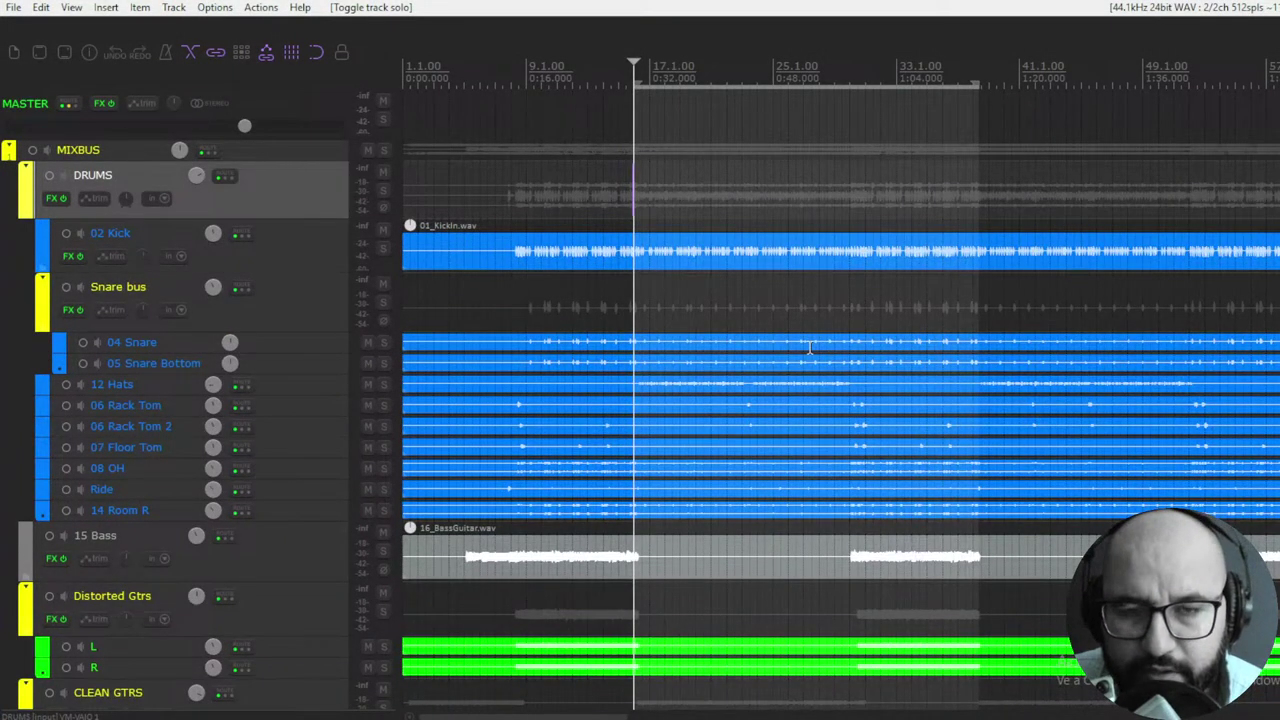
Step: Play the unprocessed mix from a later point, stop, and return the cursor to bar 17
key(space)
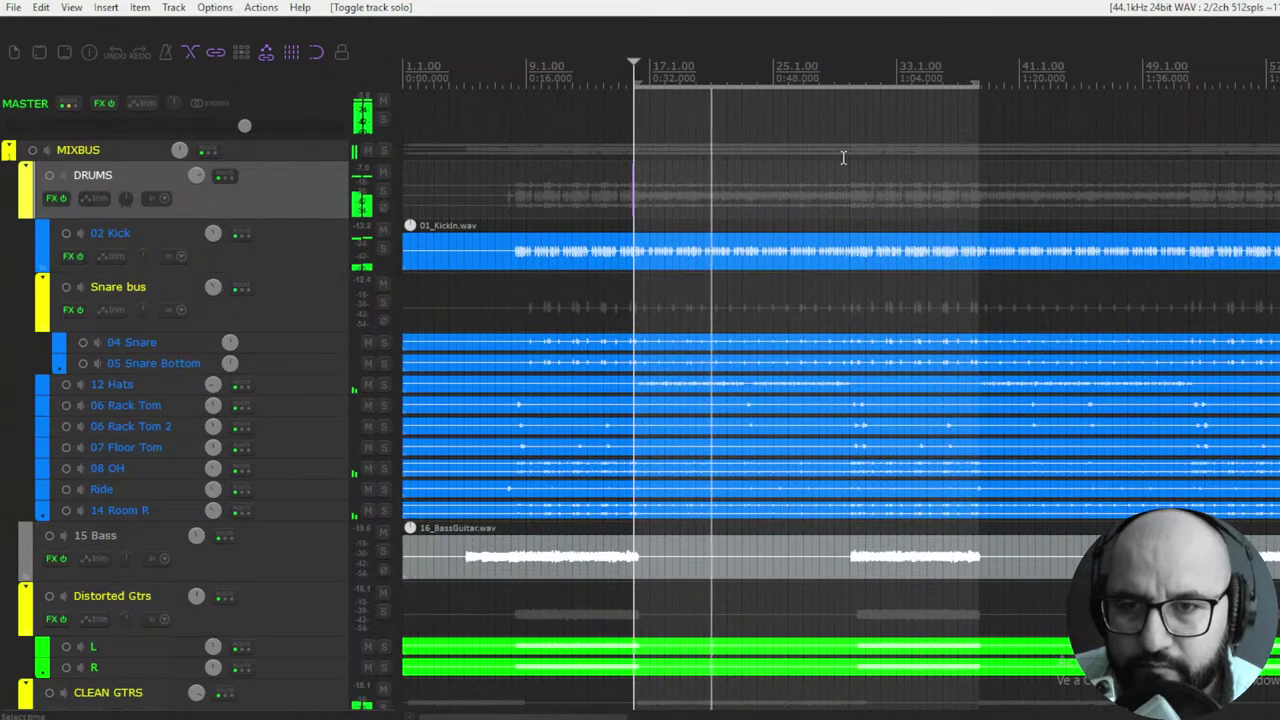
click(835, 85)
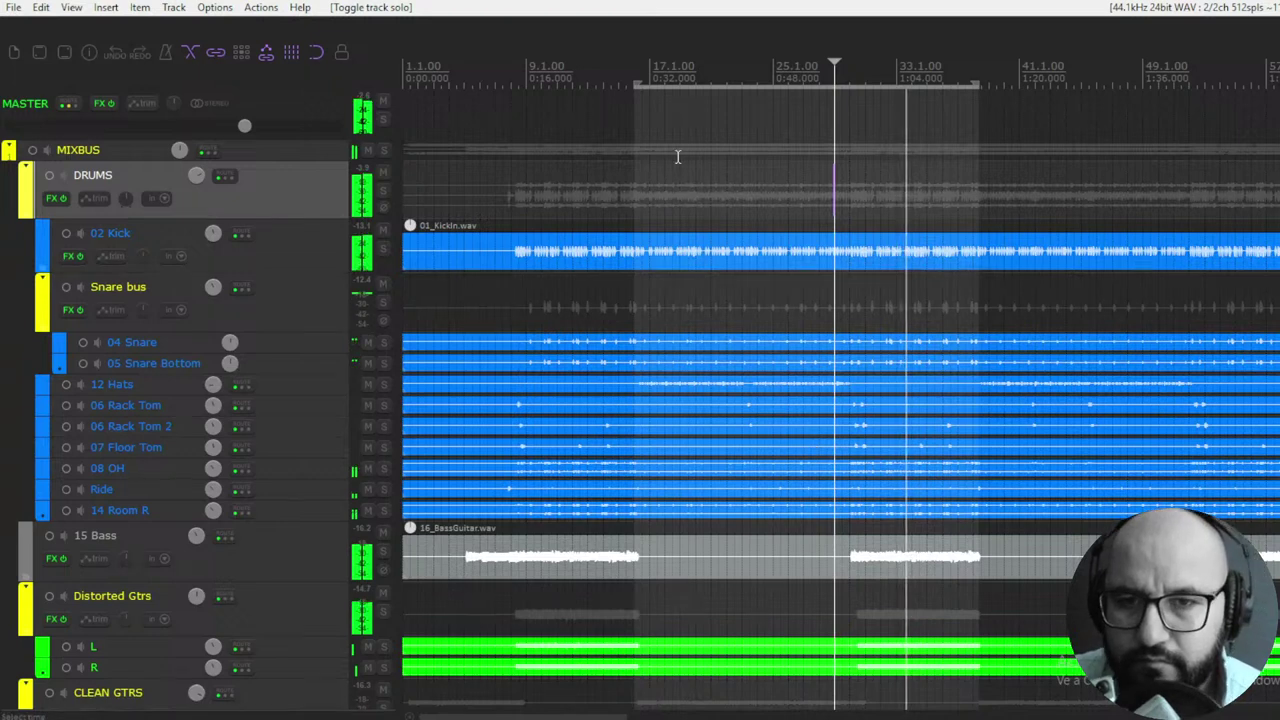
key(space)
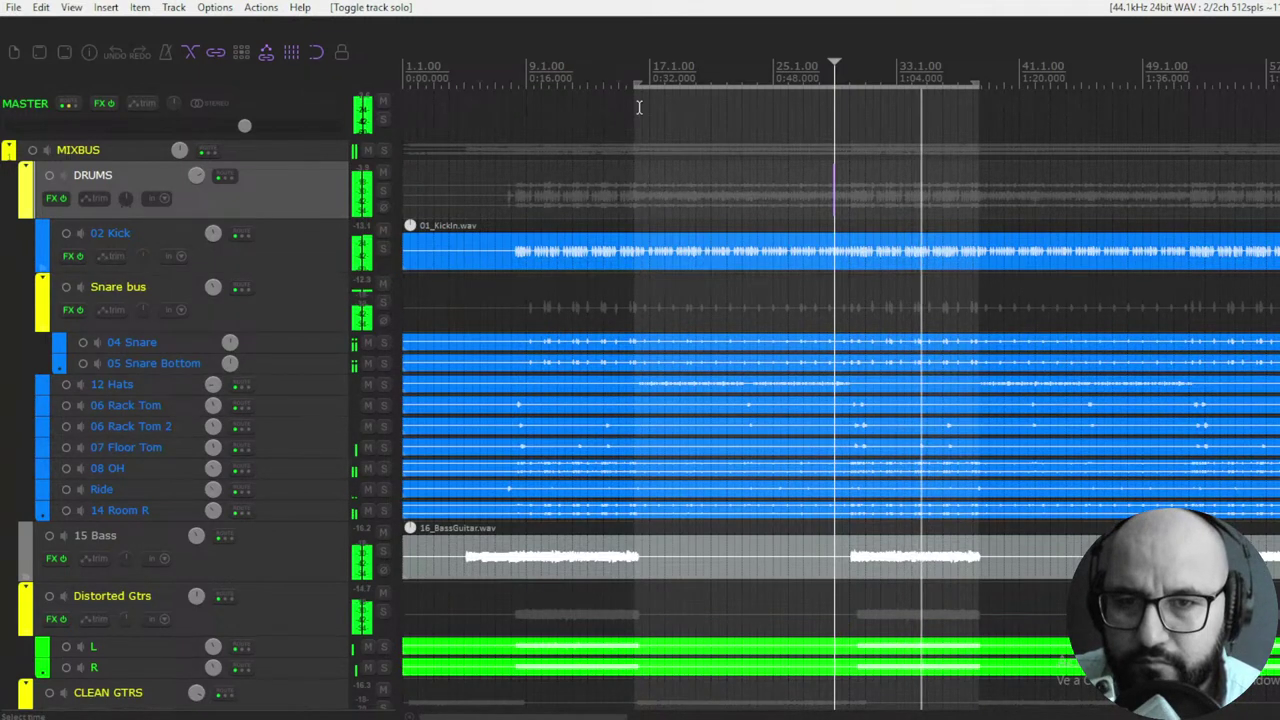
click(634, 86)
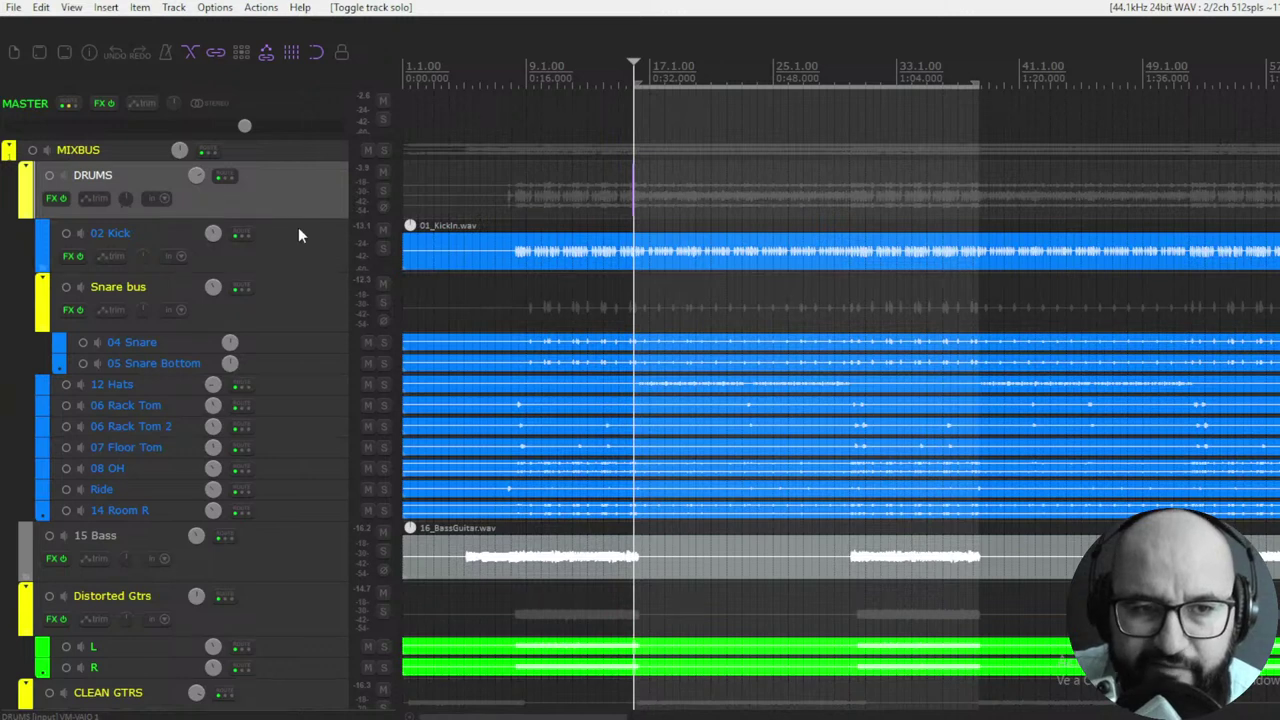
Step: Solo the DRUMS folder and insert oeksound bloom on it
right_click(49, 203)
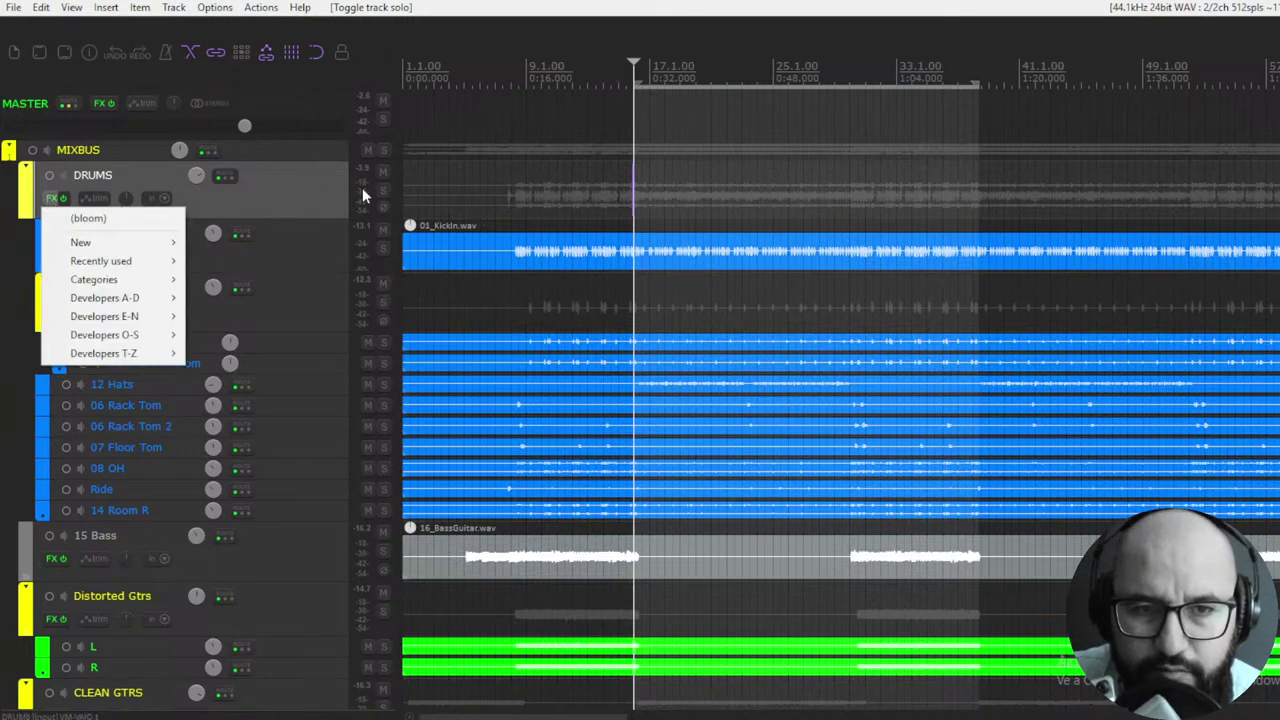
click(382, 191)
right_click(51, 200)
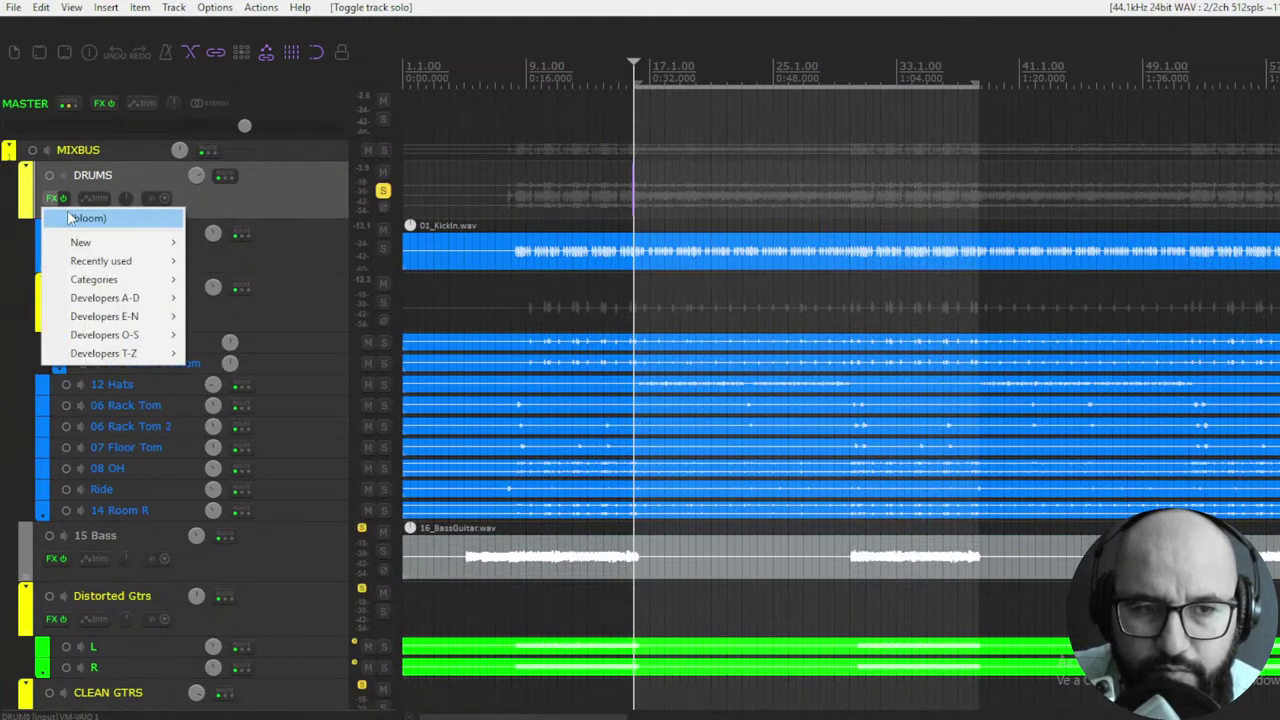
click(72, 216)
drag(578, 94, 729, 99)
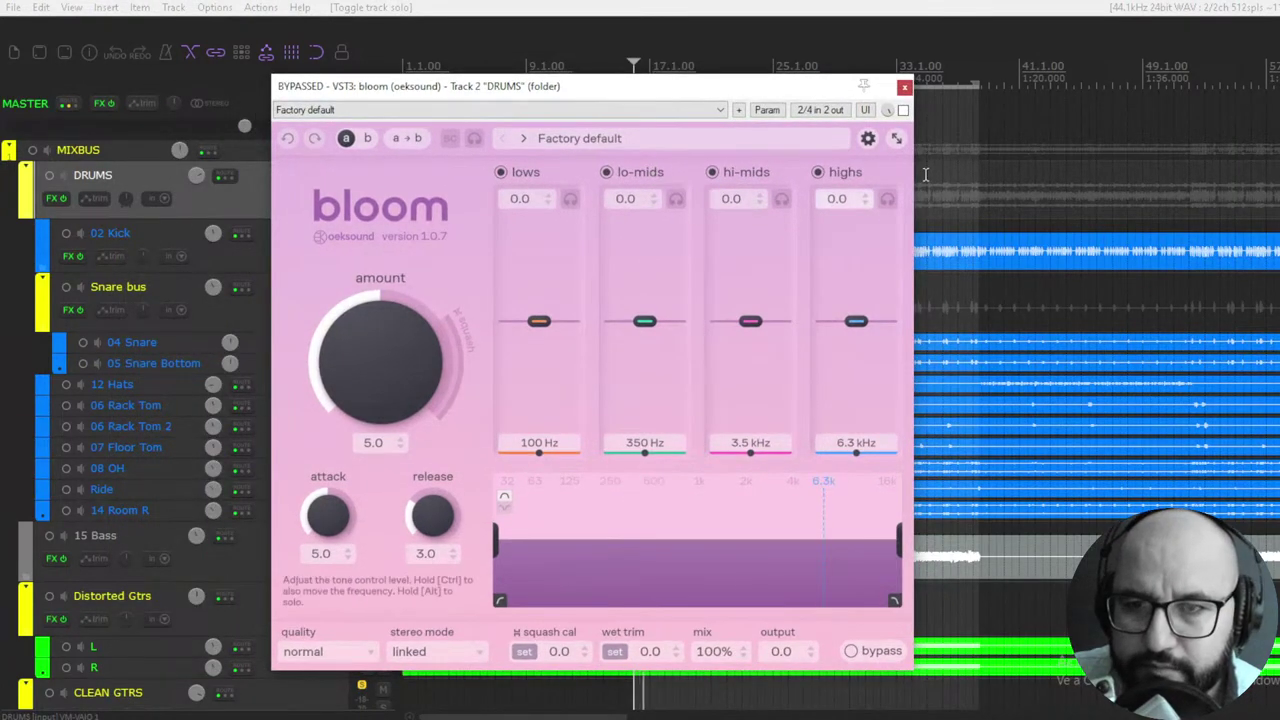
Step: Enable bloom, raise amount to about 7.4 with attack 6.3, and A/B against bypass
key(b)
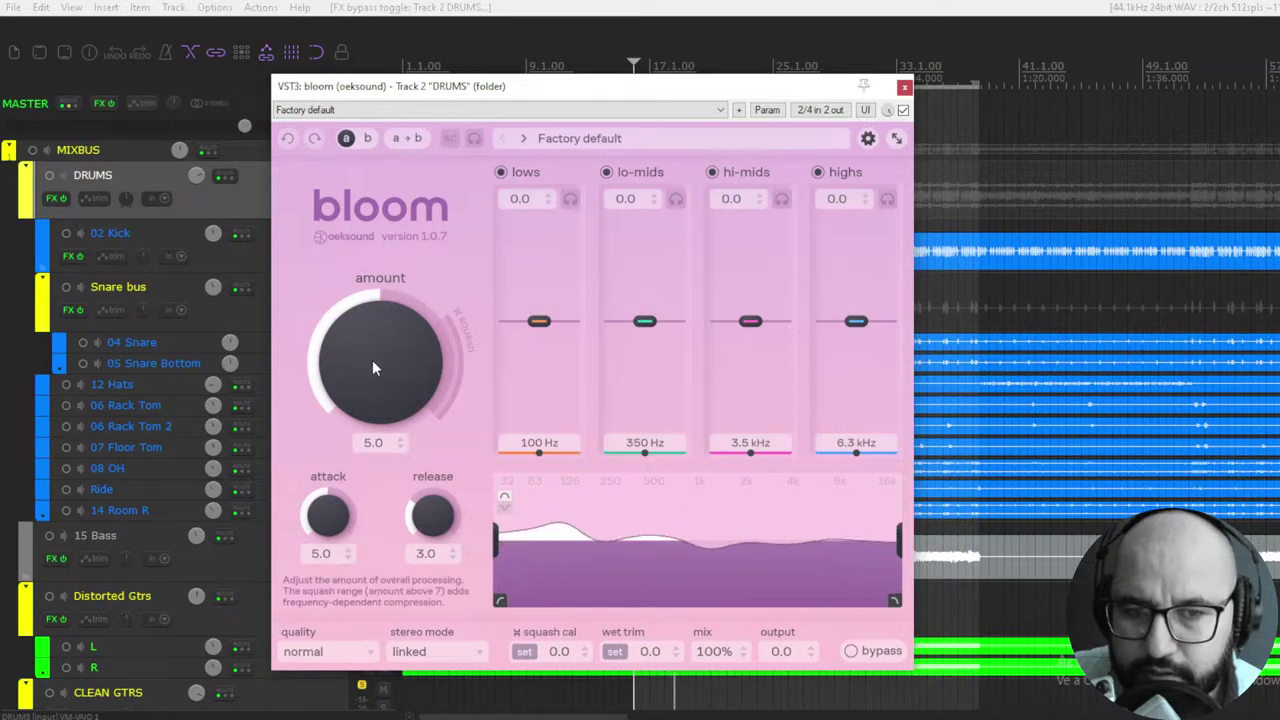
drag(372, 360, 382, 311)
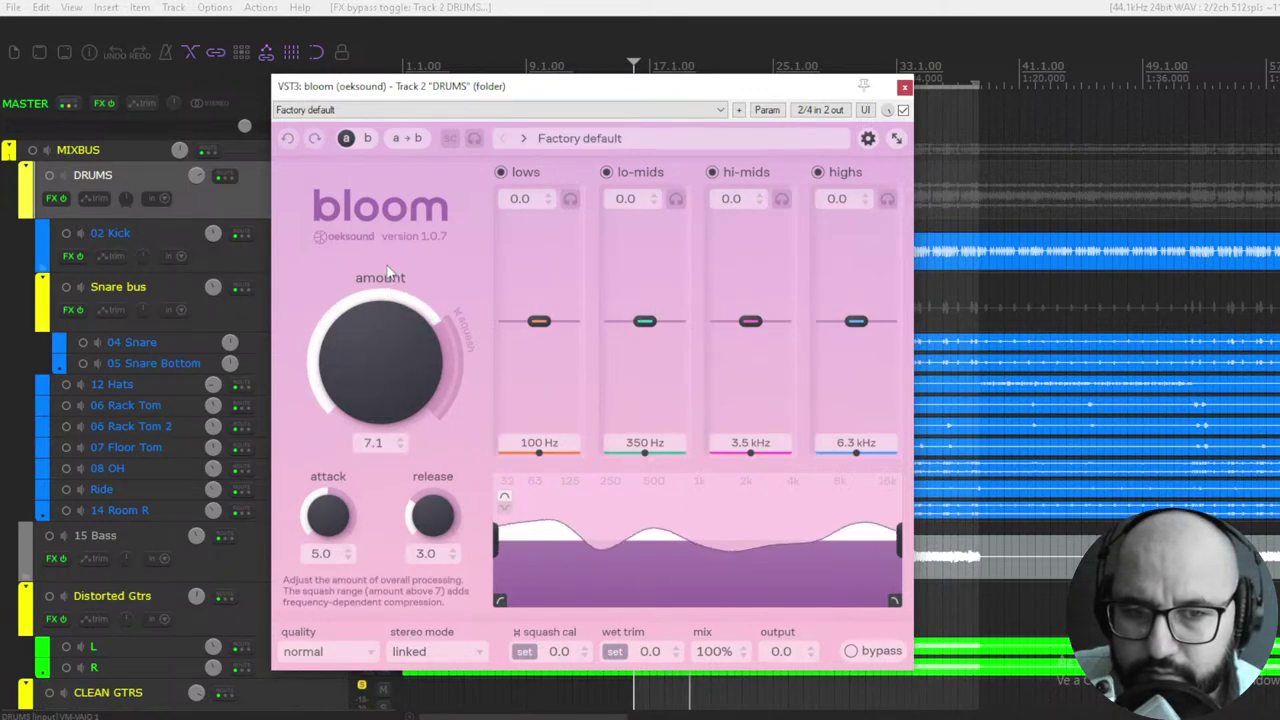
drag(389, 238, 355, 257)
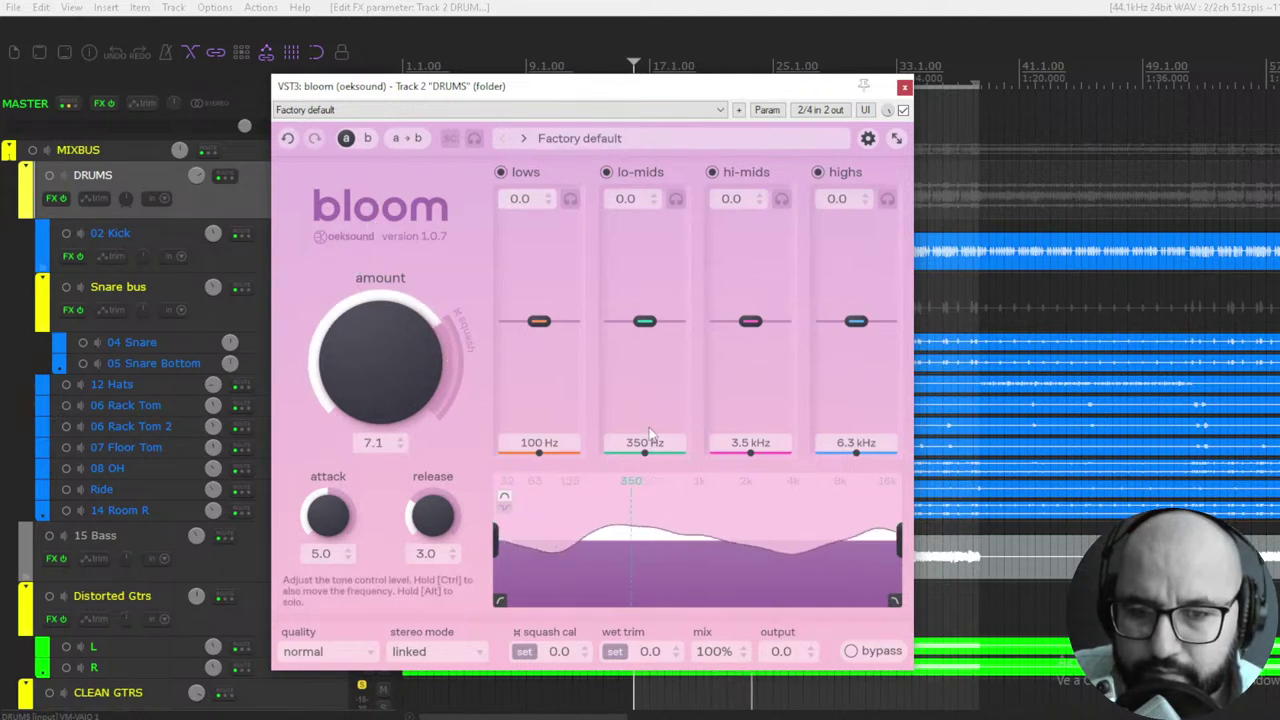
click(902, 111)
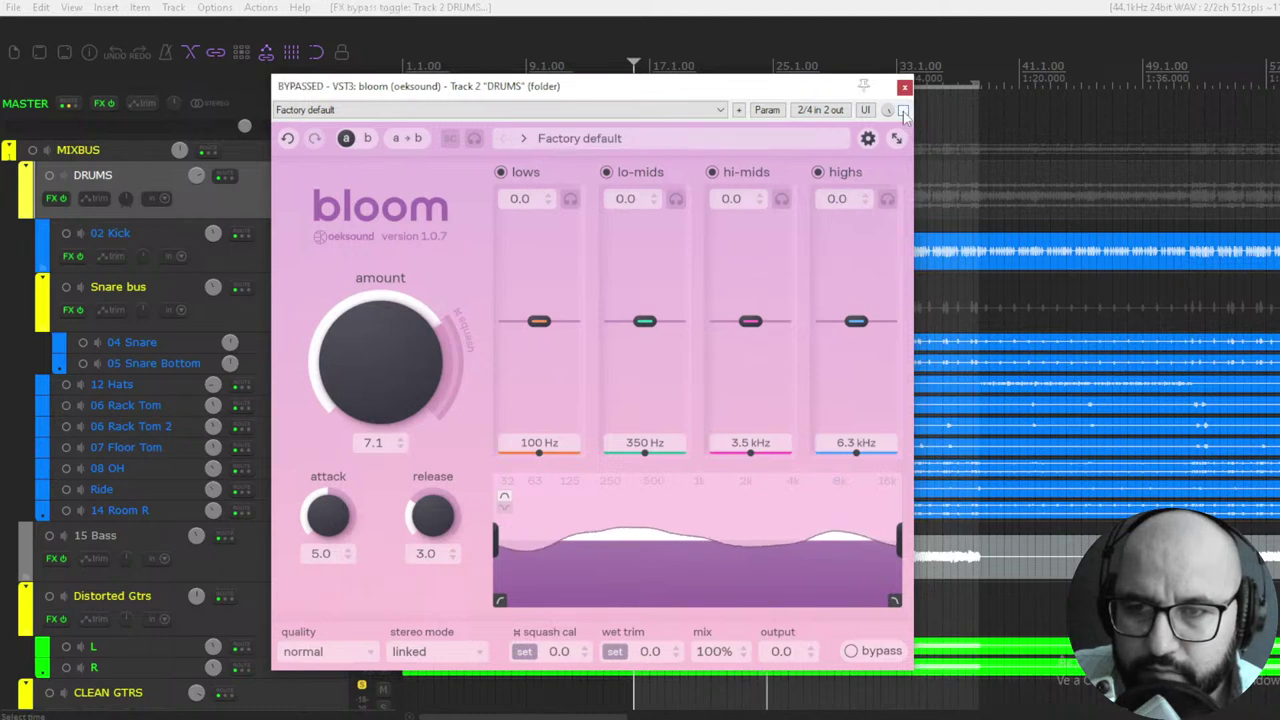
click(902, 111)
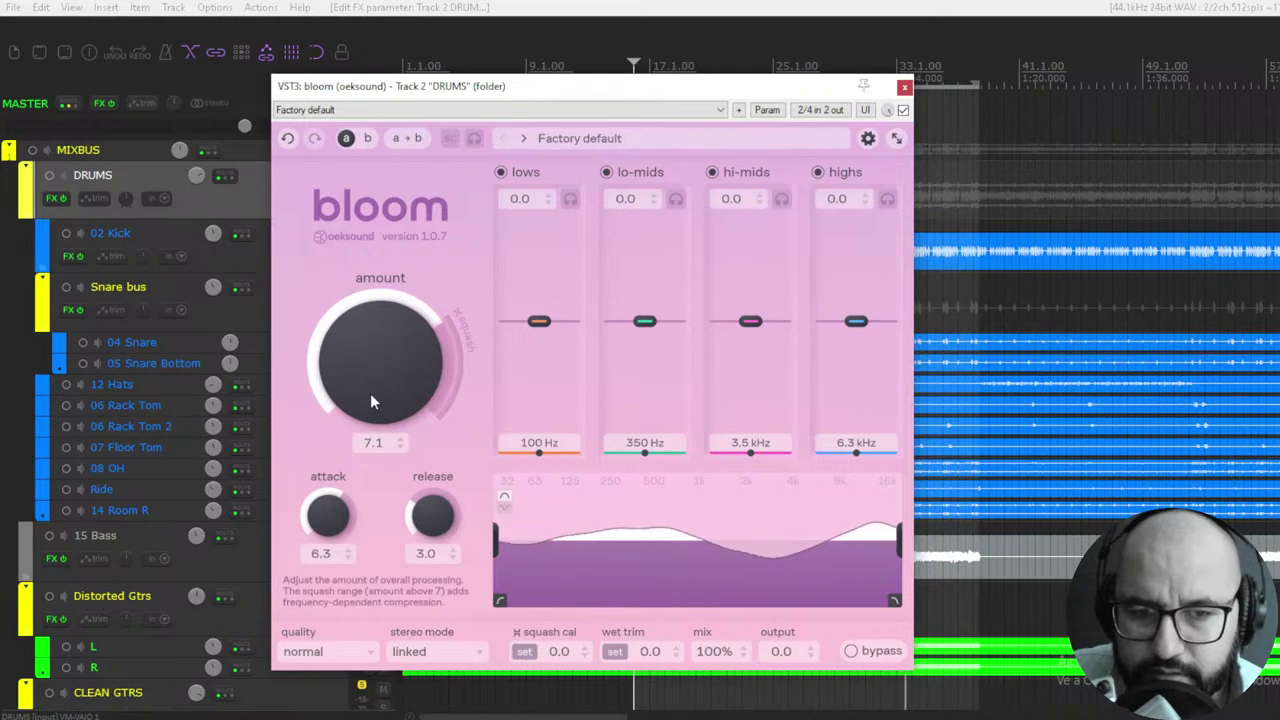
mouse_move(379, 390)
mouse_down()
mouse_move(381, 367)
mouse_move(378, 380)
mouse_up()
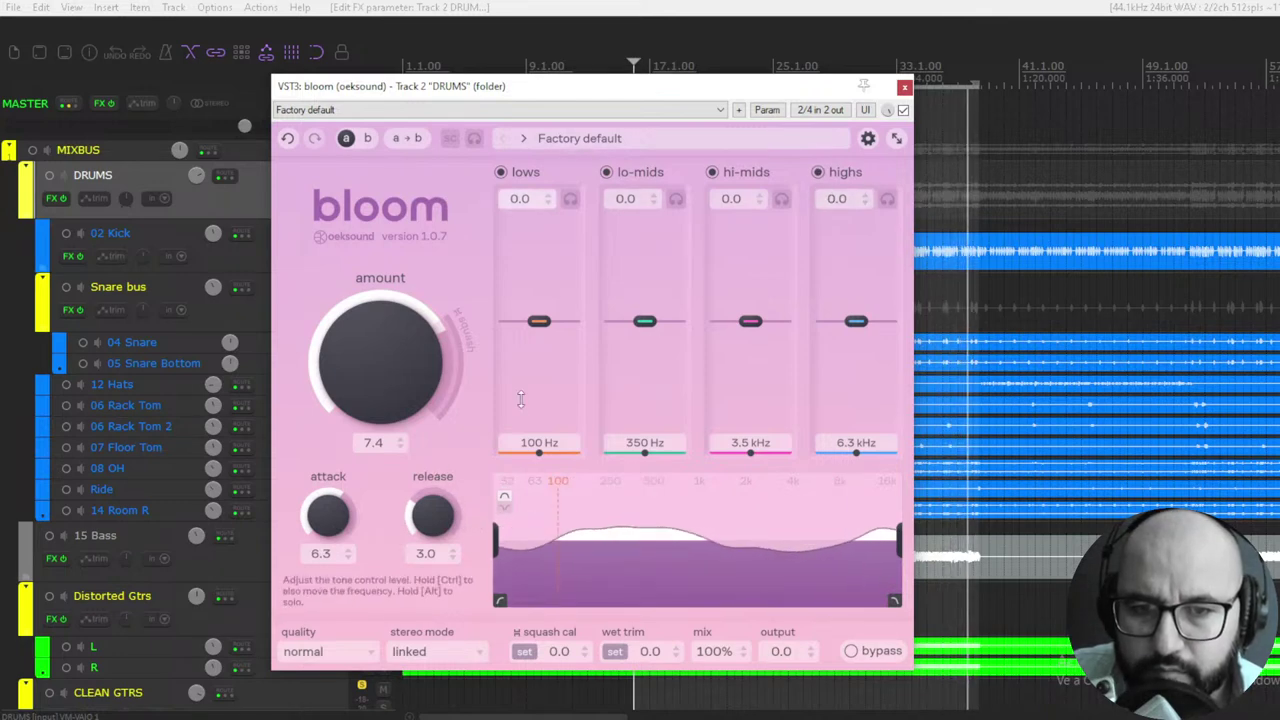
Step: Audition the lows, lo-mids, hi-mids and highs bands of the DRUMS Bloom individually
click(570, 200)
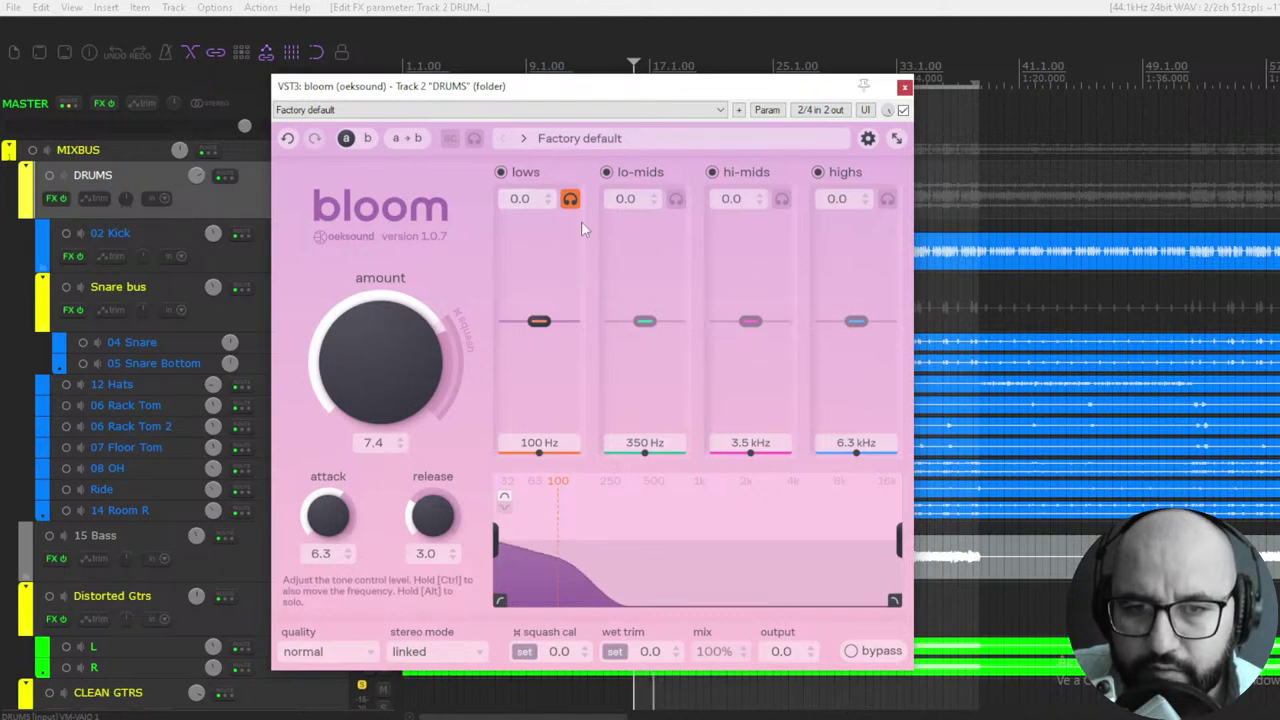
click(676, 200)
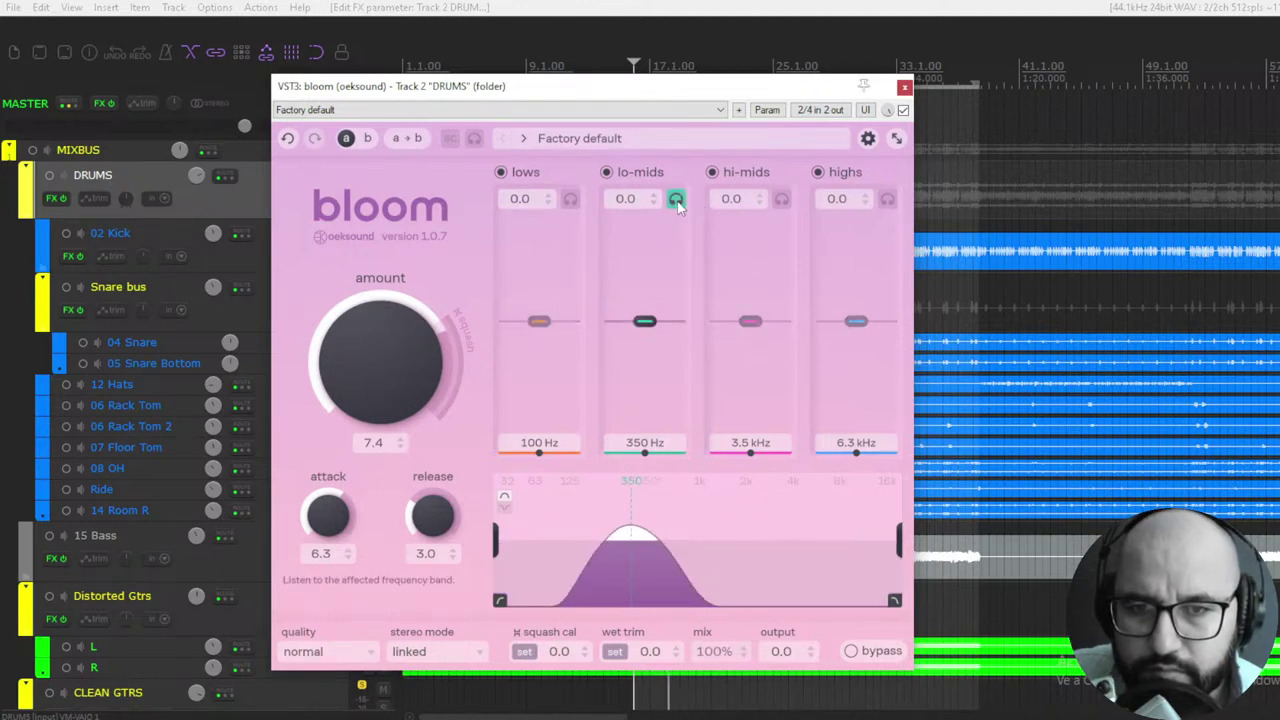
click(781, 200)
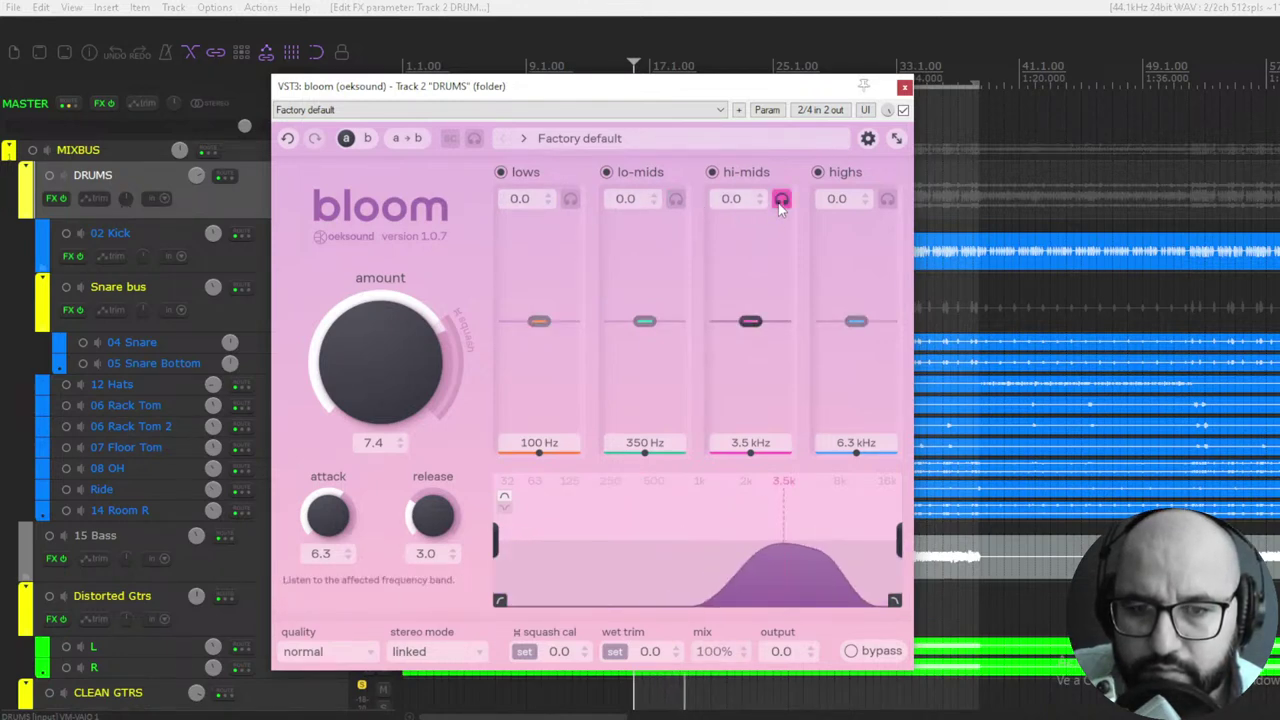
click(781, 200)
click(887, 200)
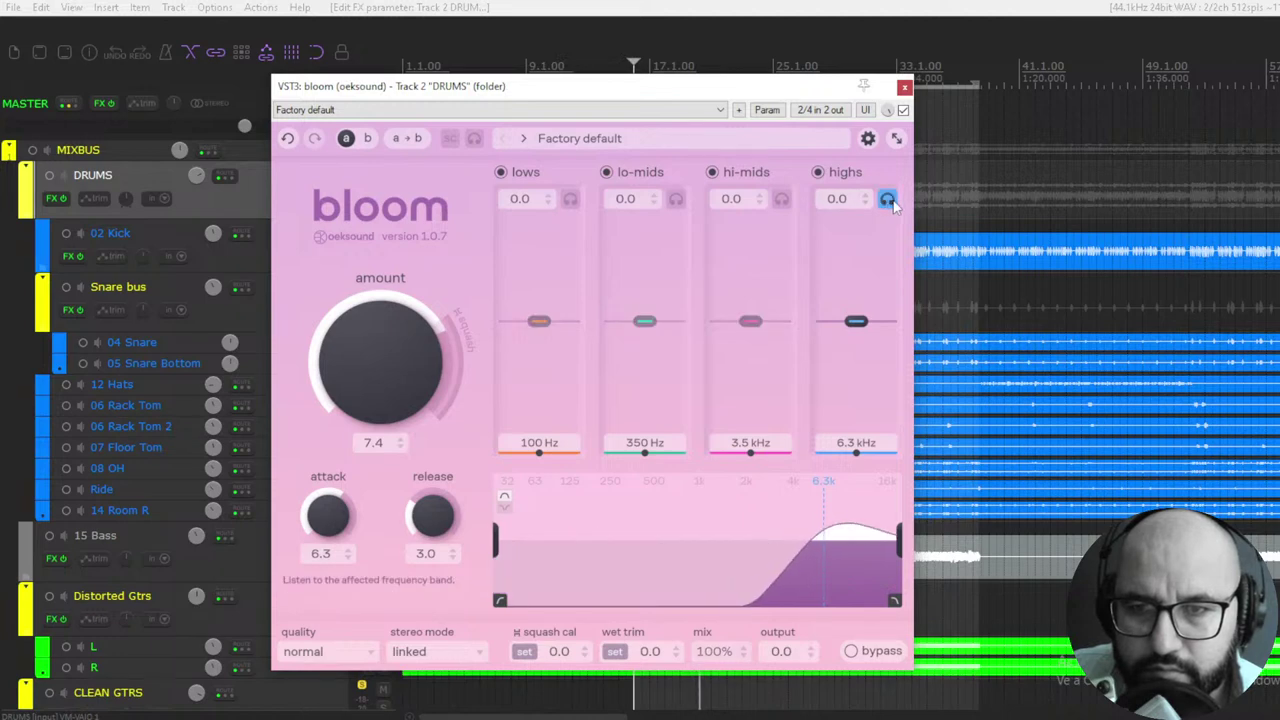
click(887, 200)
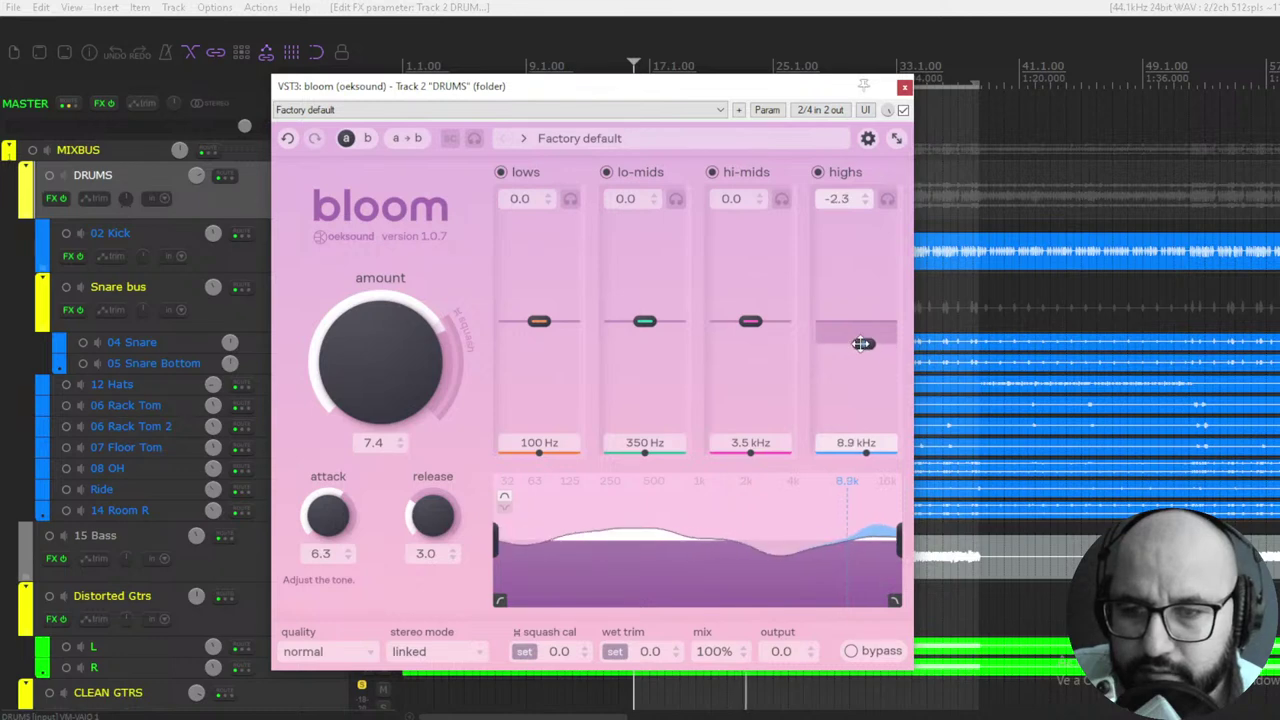
Step: Boost the highs band to +1.5 at 13.5 kHz and compare with bypass
drag(861, 343, 862, 312)
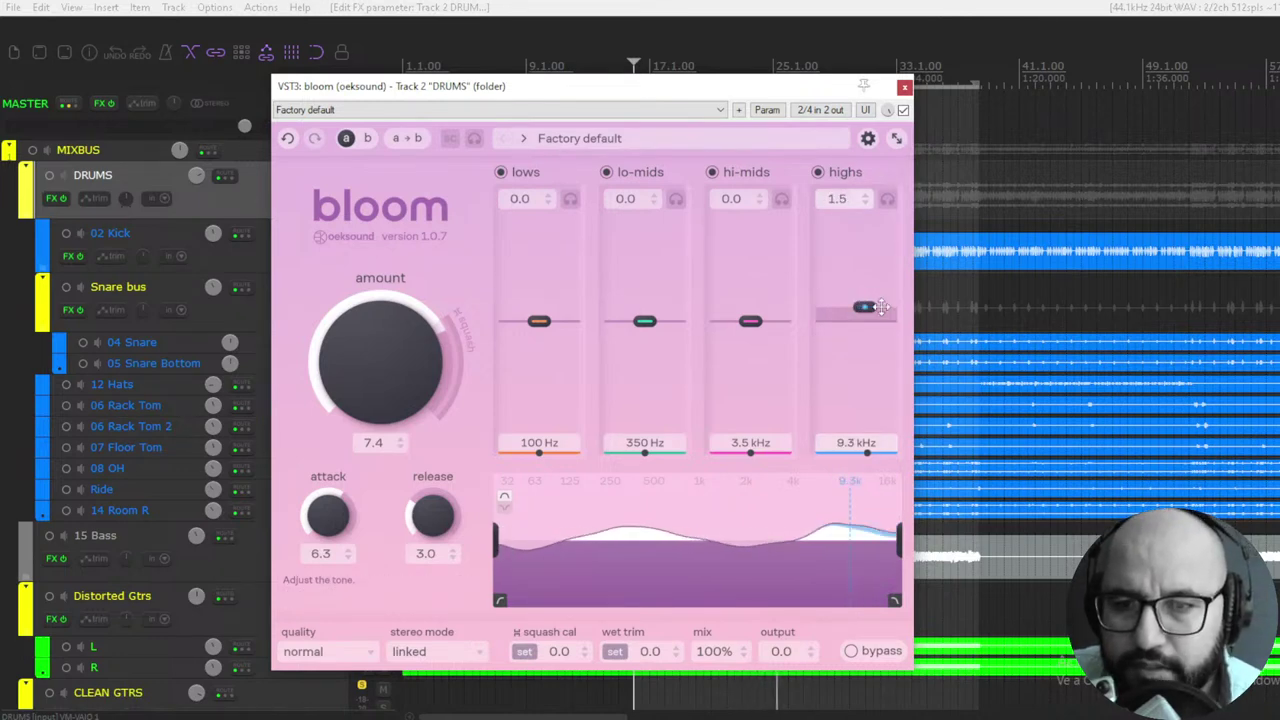
mouse_move(869, 309)
mouse_down()
mouse_move(873, 276)
mouse_move(873, 301)
mouse_up()
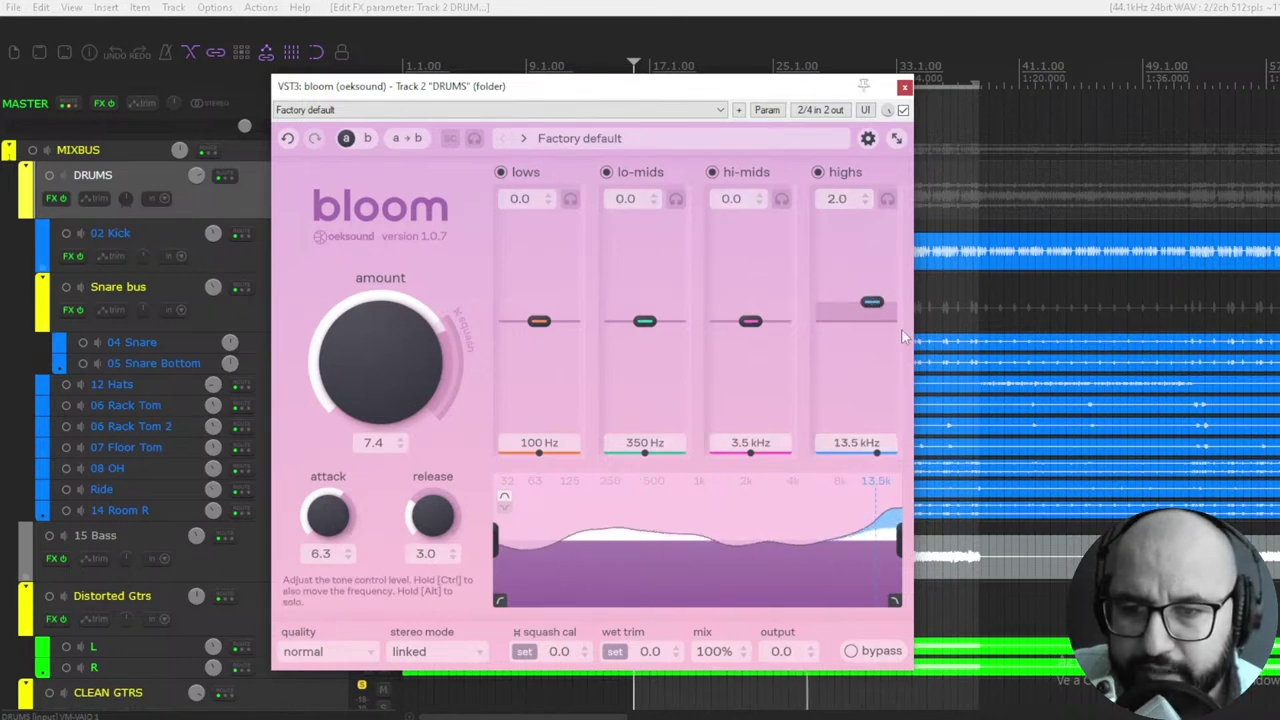
click(903, 110)
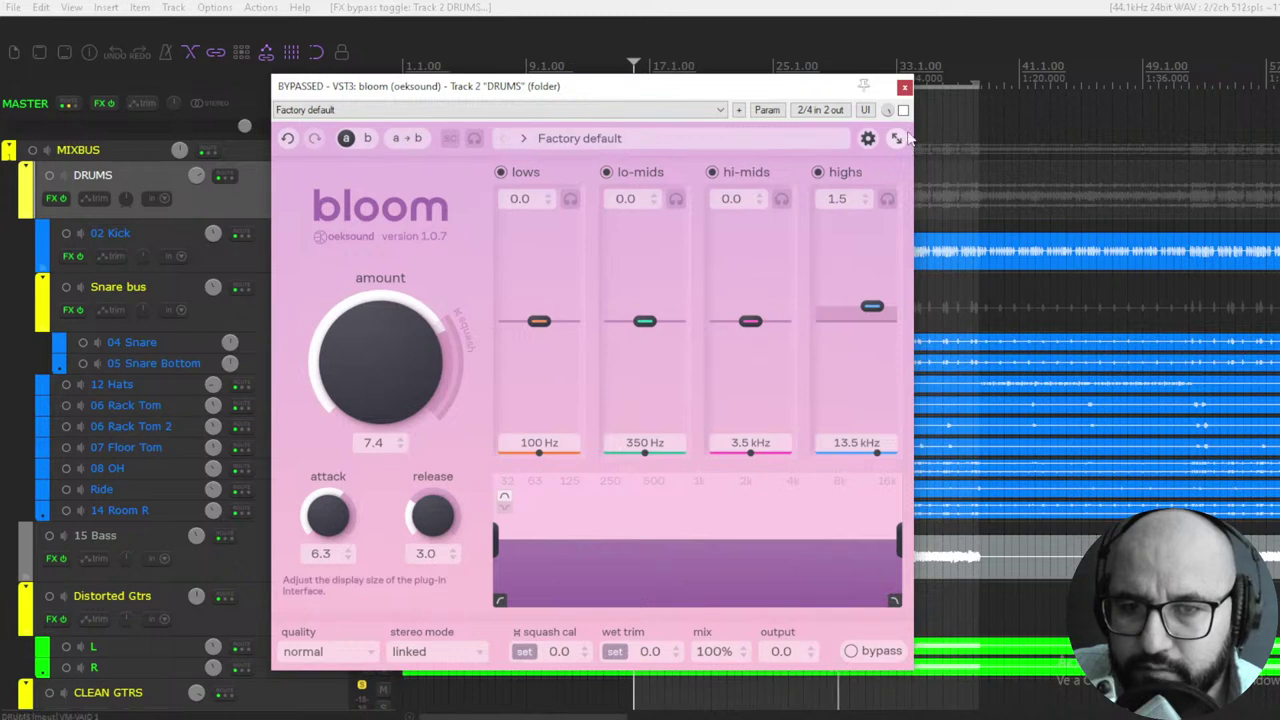
click(903, 110)
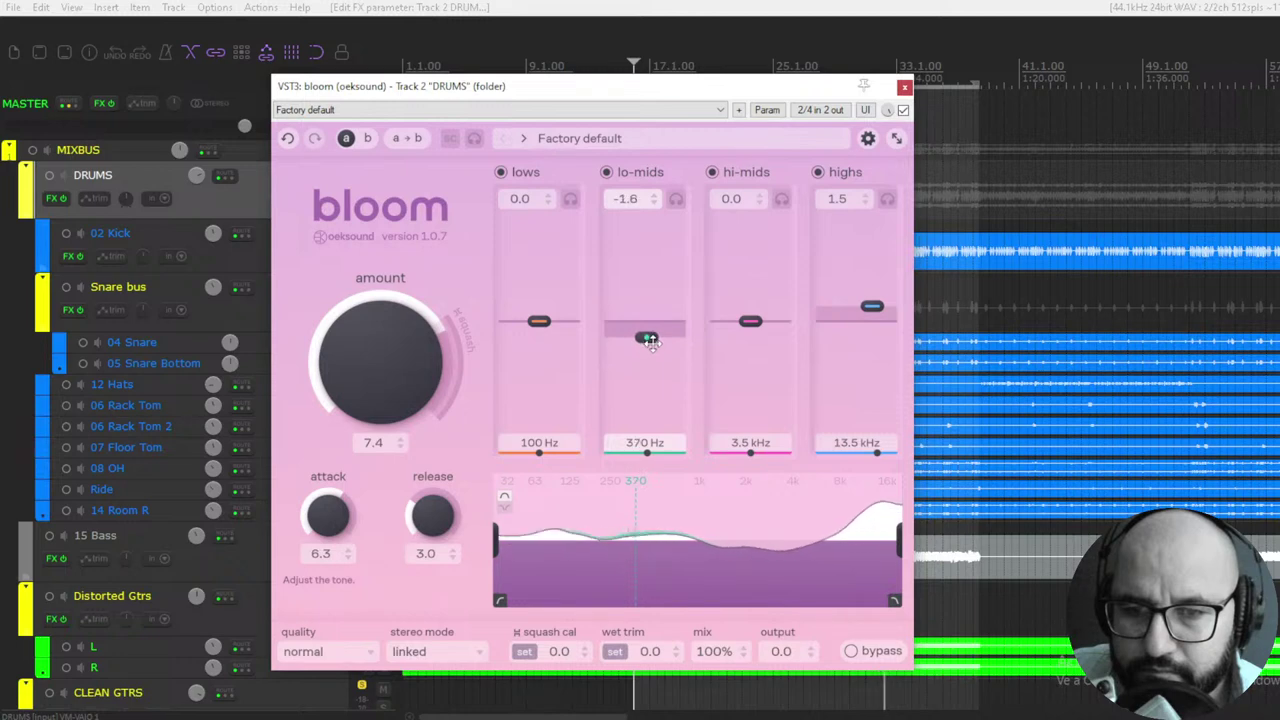
Step: A/B Bloom at amount 7.7, lo-mids -1.6 against the dry drums, then close its window
scroll(334, 360, up, 3)
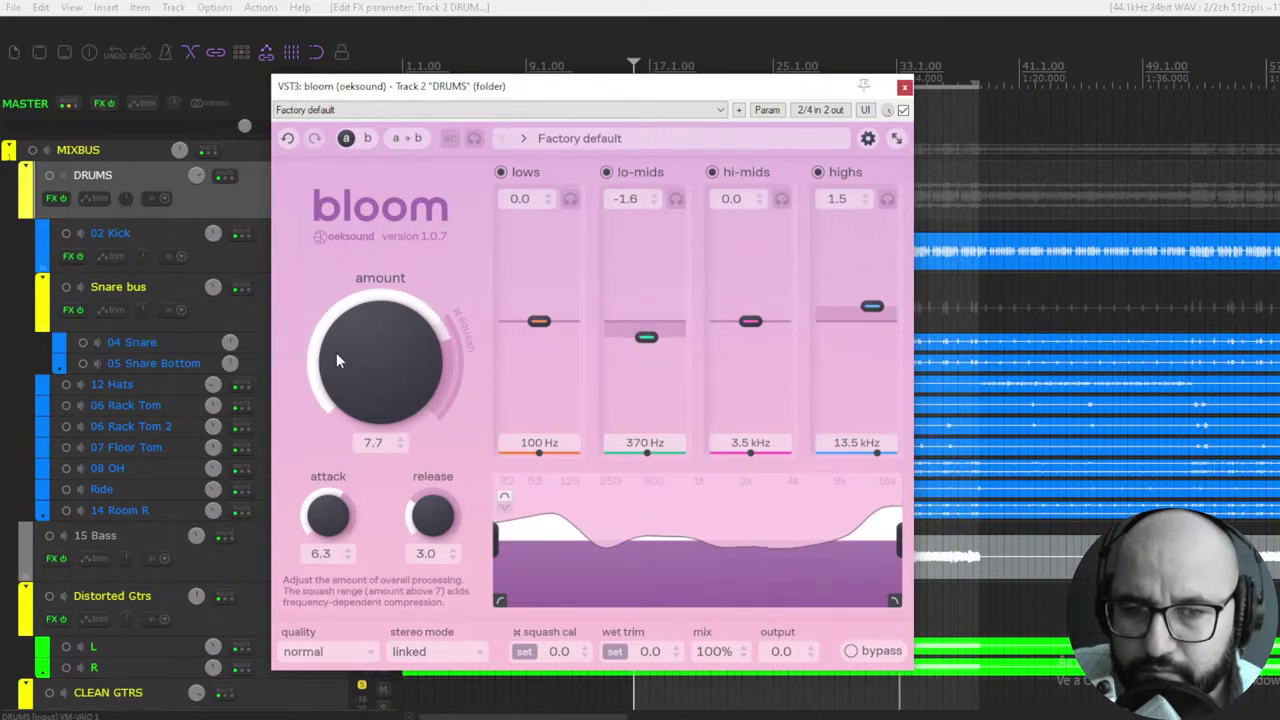
click(902, 110)
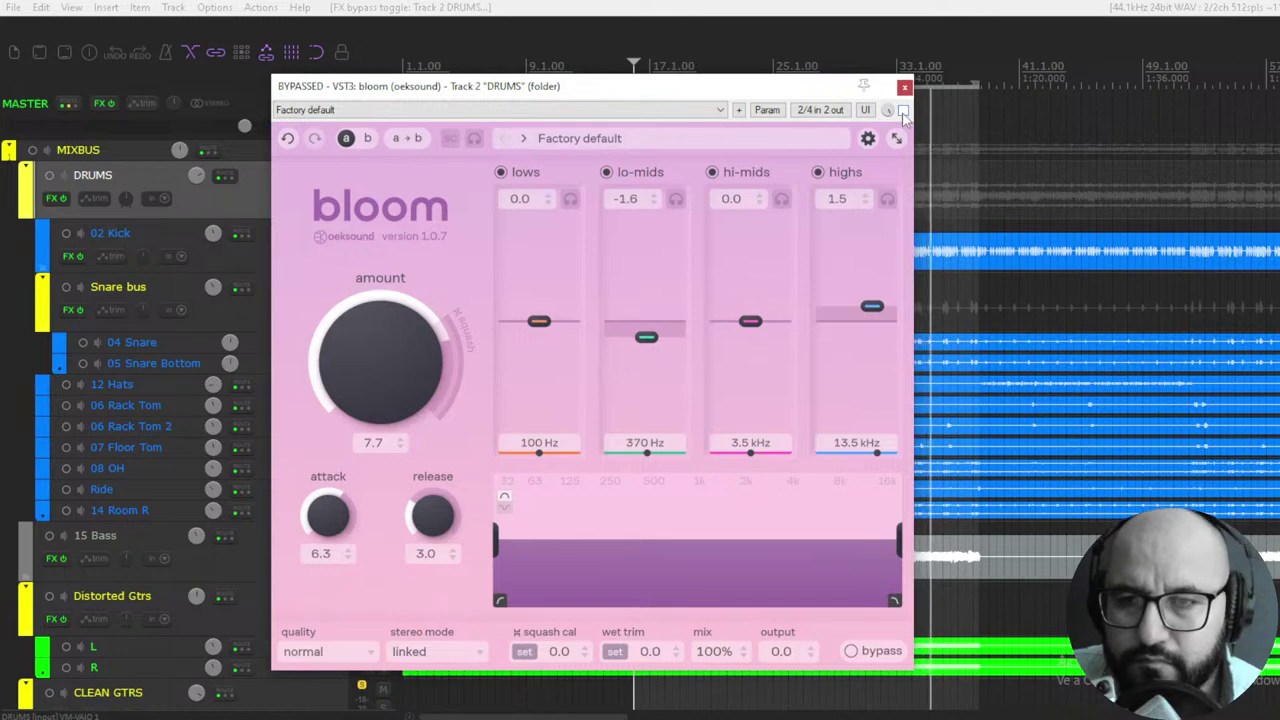
click(902, 110)
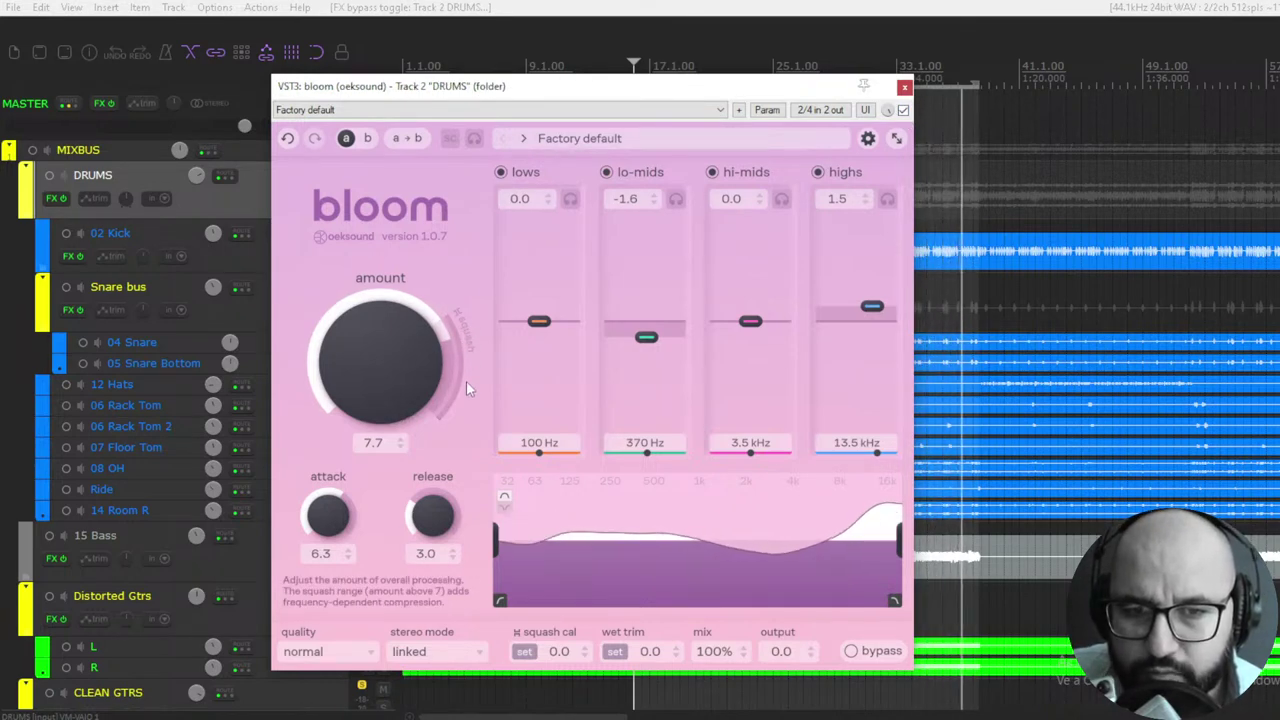
click(902, 110)
click(903, 111)
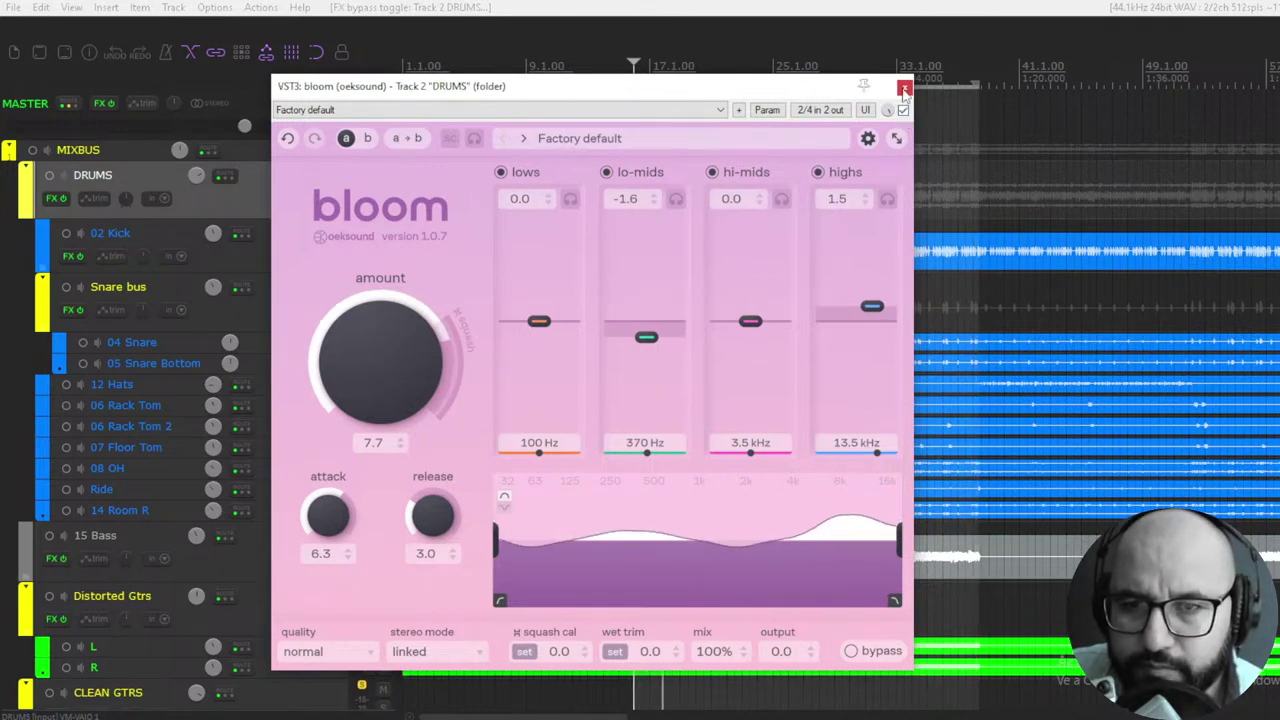
click(904, 90)
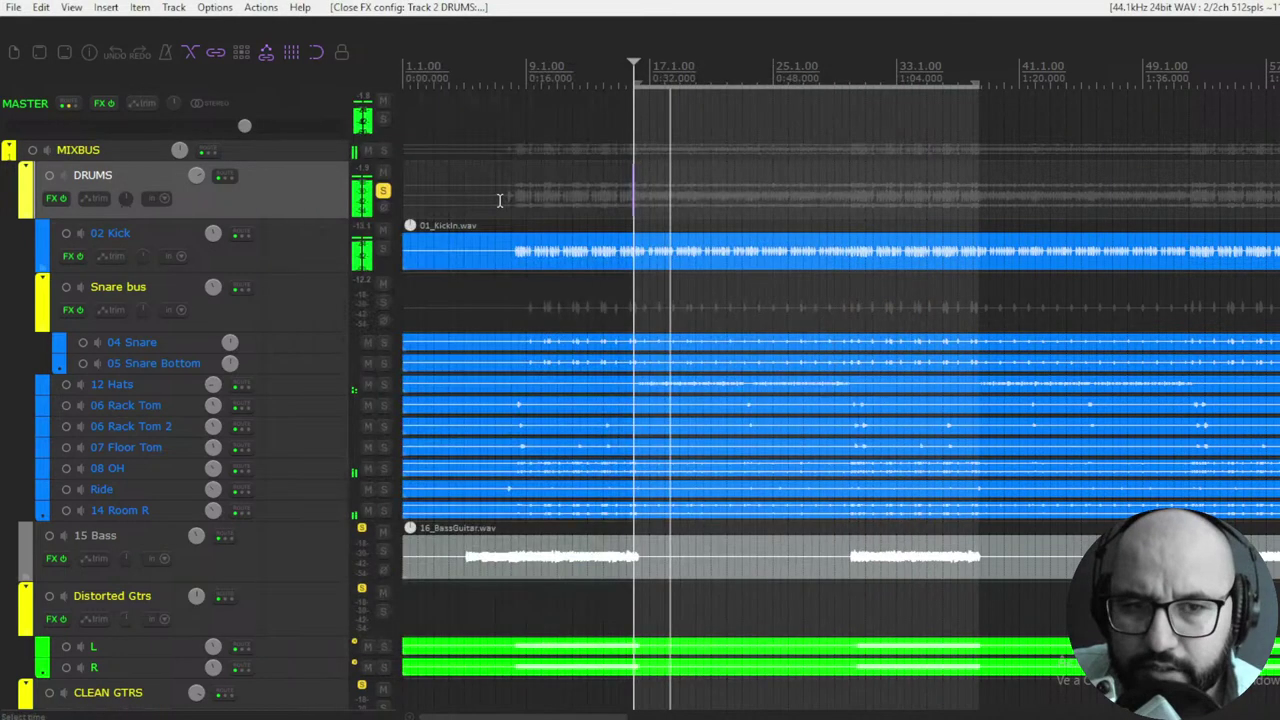
Step: Unsolo DRUMS, solo 02 Kick, and load and enable Bloom on it
click(383, 191)
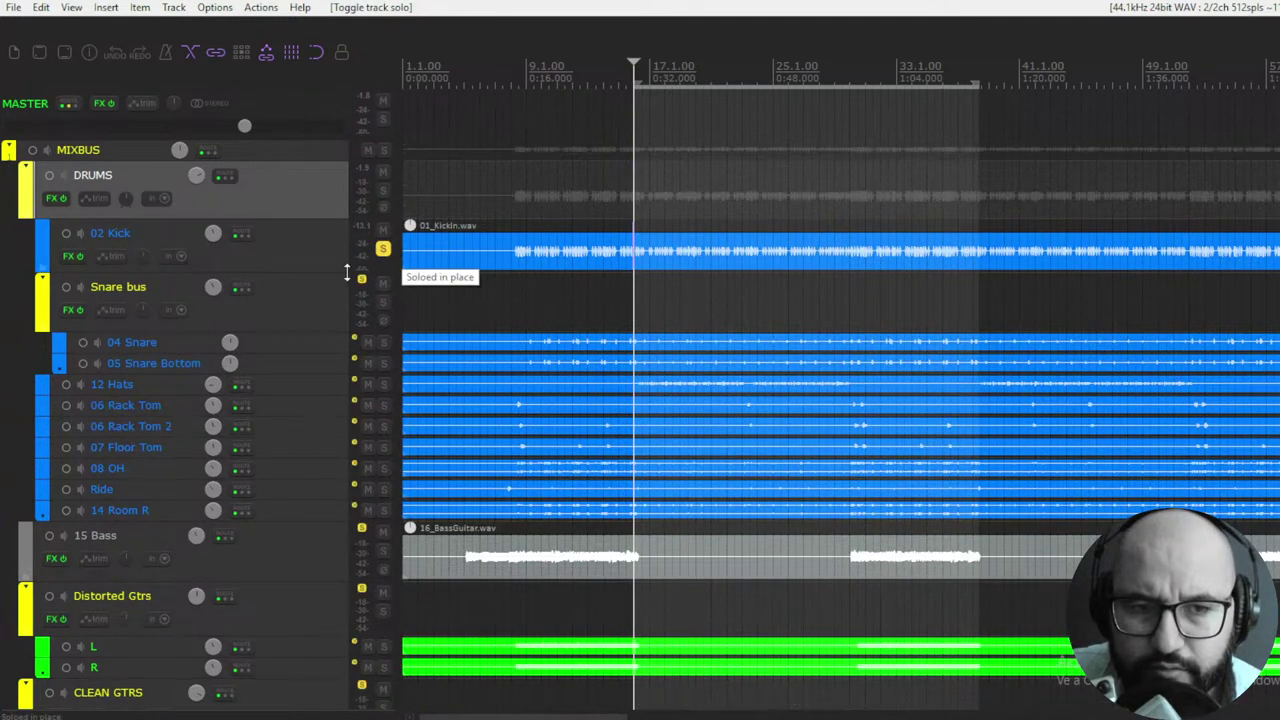
click(383, 250)
right_click(68, 257)
click(104, 276)
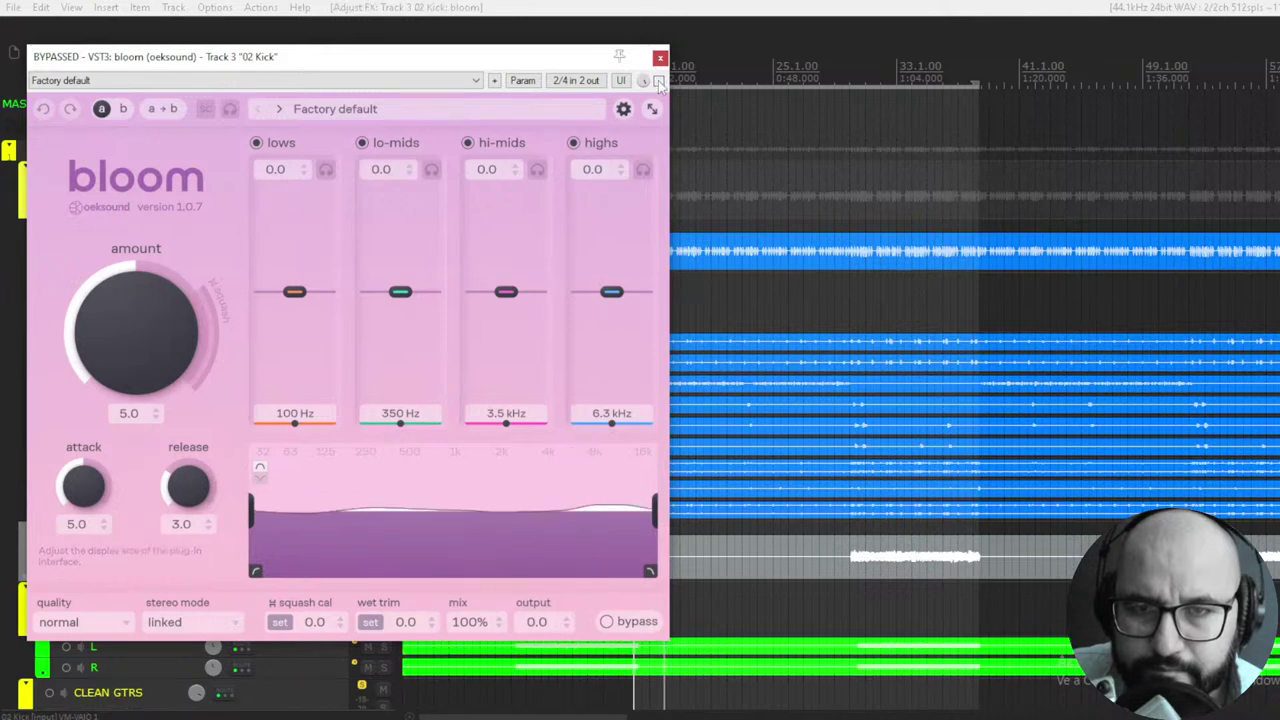
click(658, 80)
drag(357, 67, 463, 73)
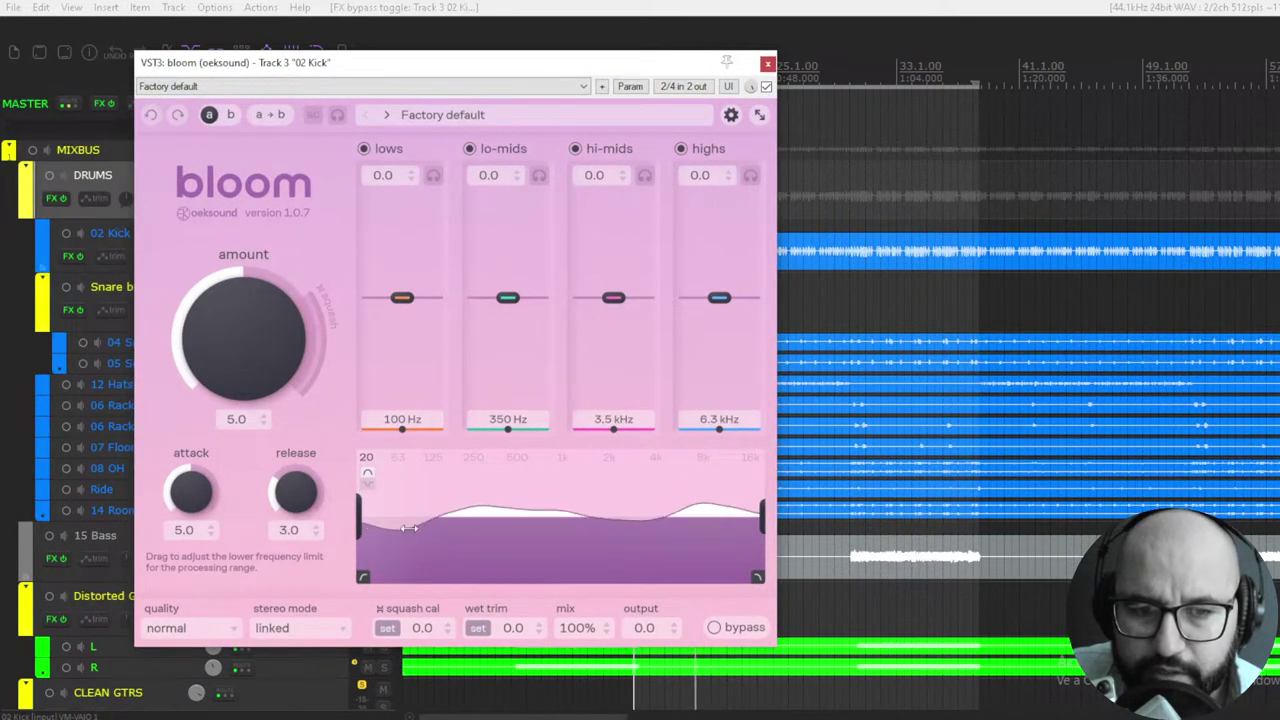
Step: Audition the lows and highs bands, set kick Bloom amount to 5.5, A/B, and close it
click(433, 176)
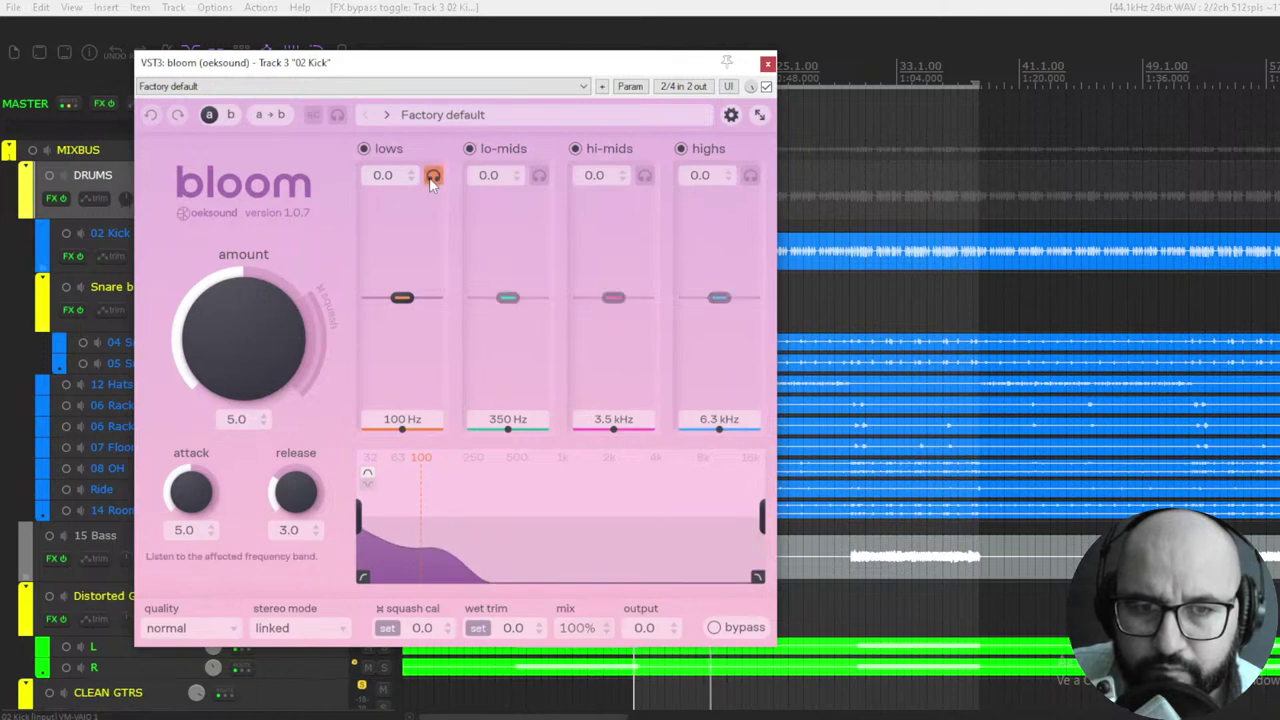
click(433, 176)
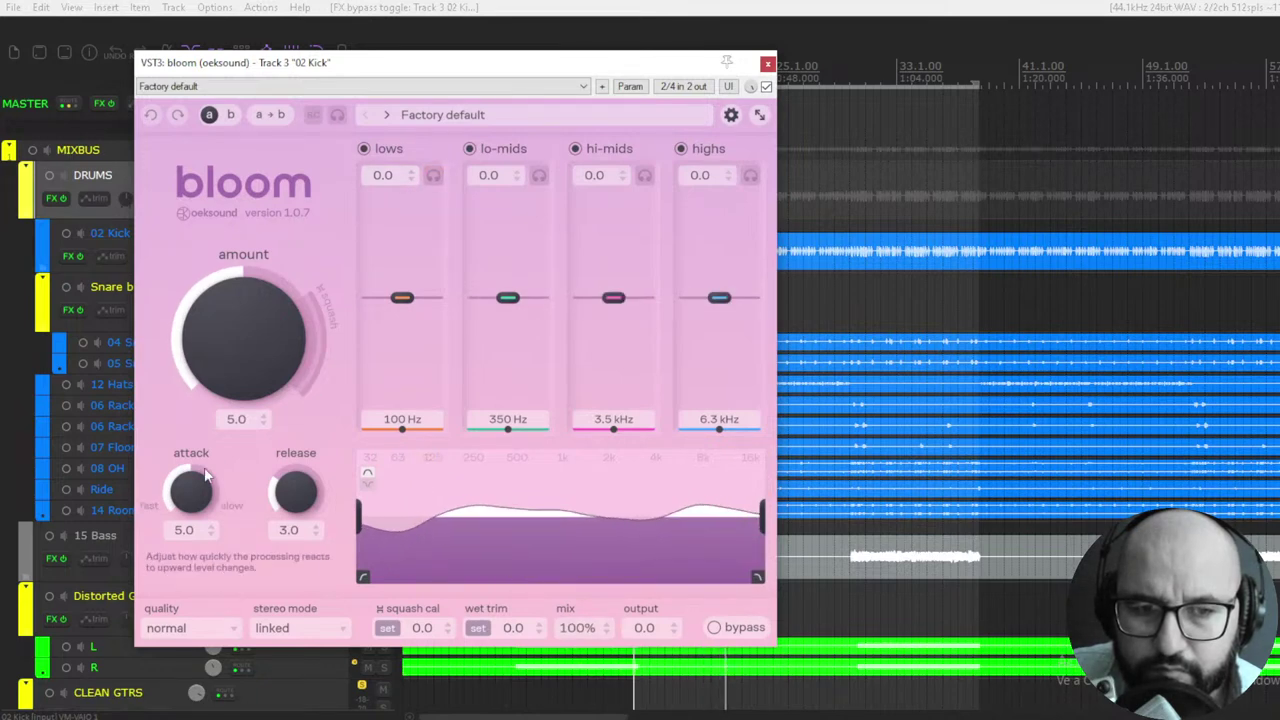
drag(241, 354, 242, 341)
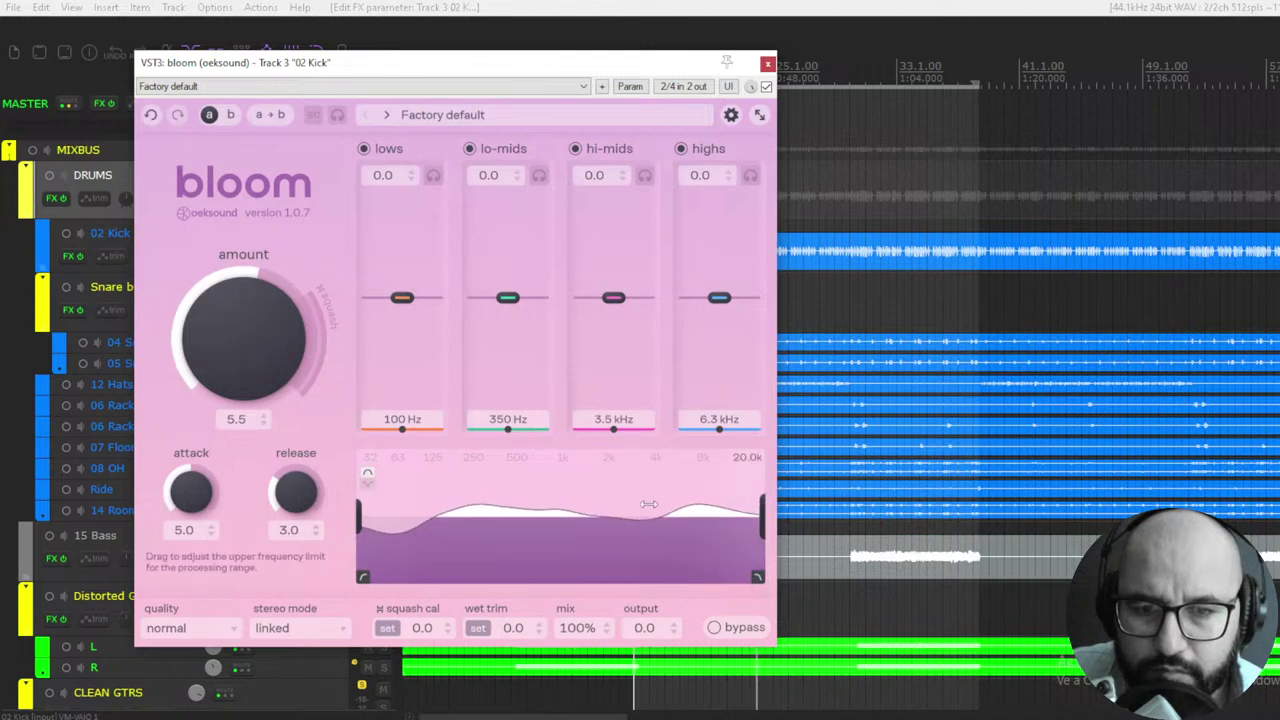
click(750, 176)
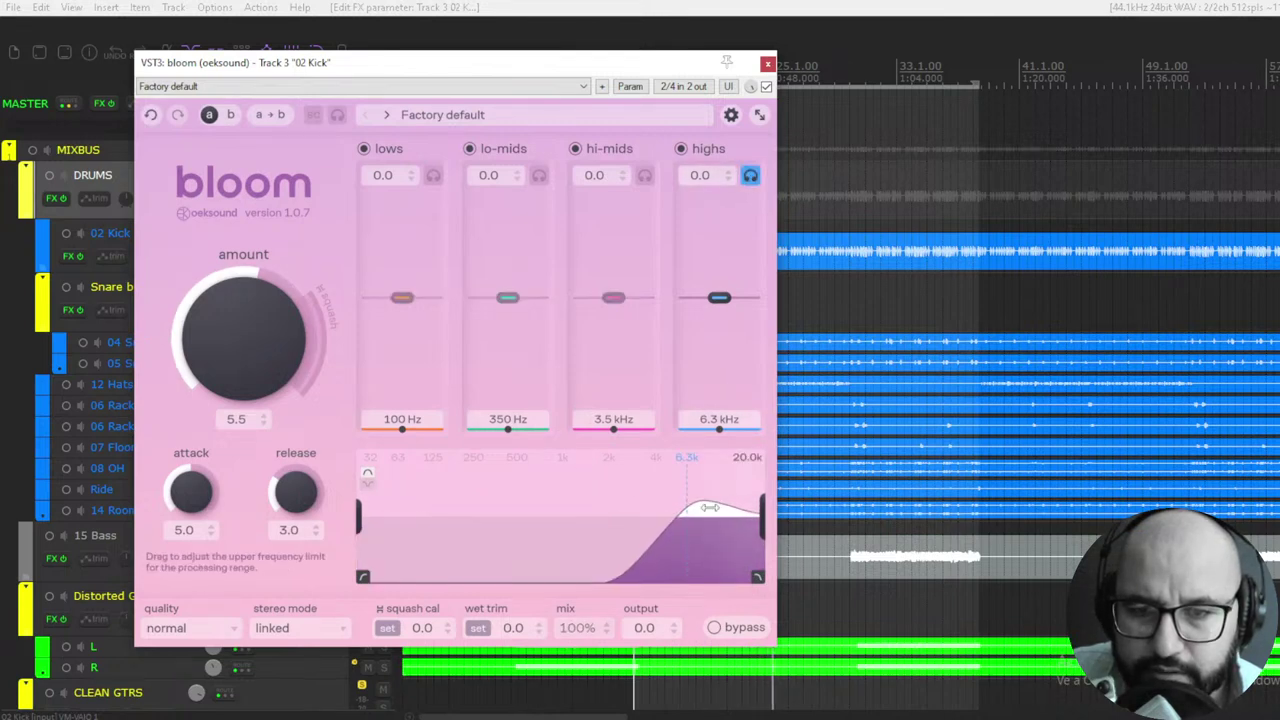
click(750, 176)
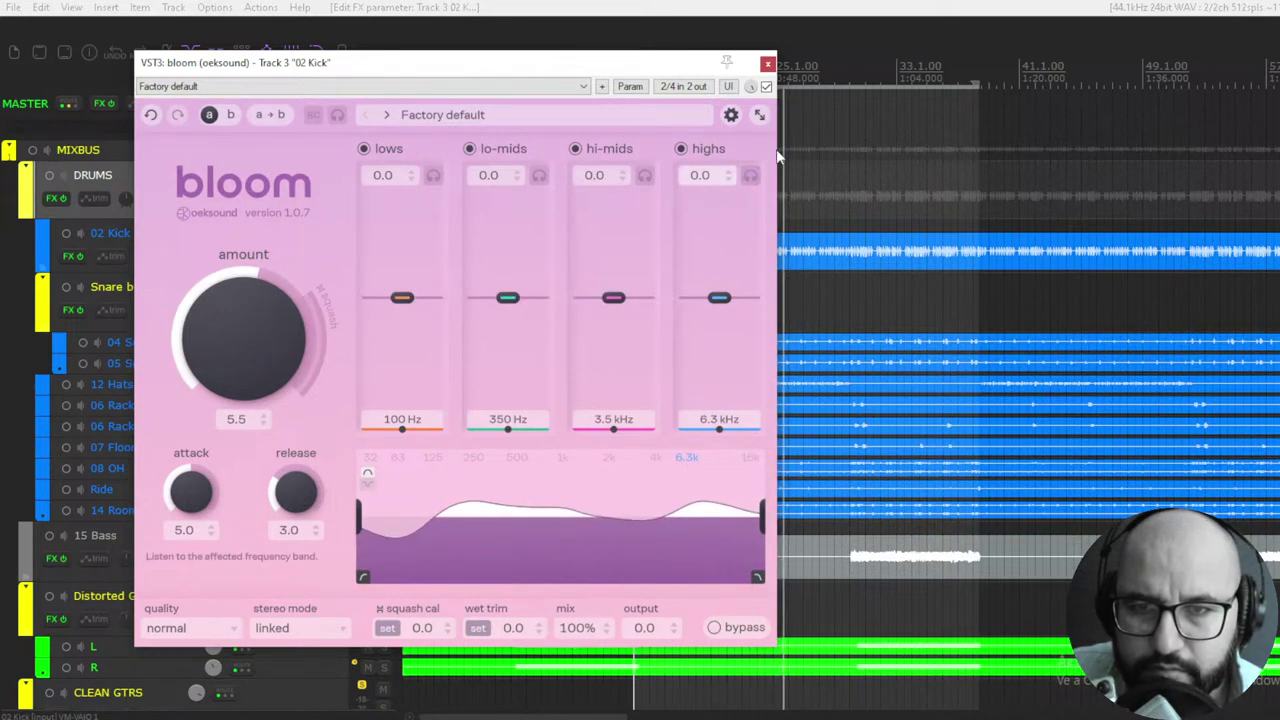
click(766, 87)
click(766, 87)
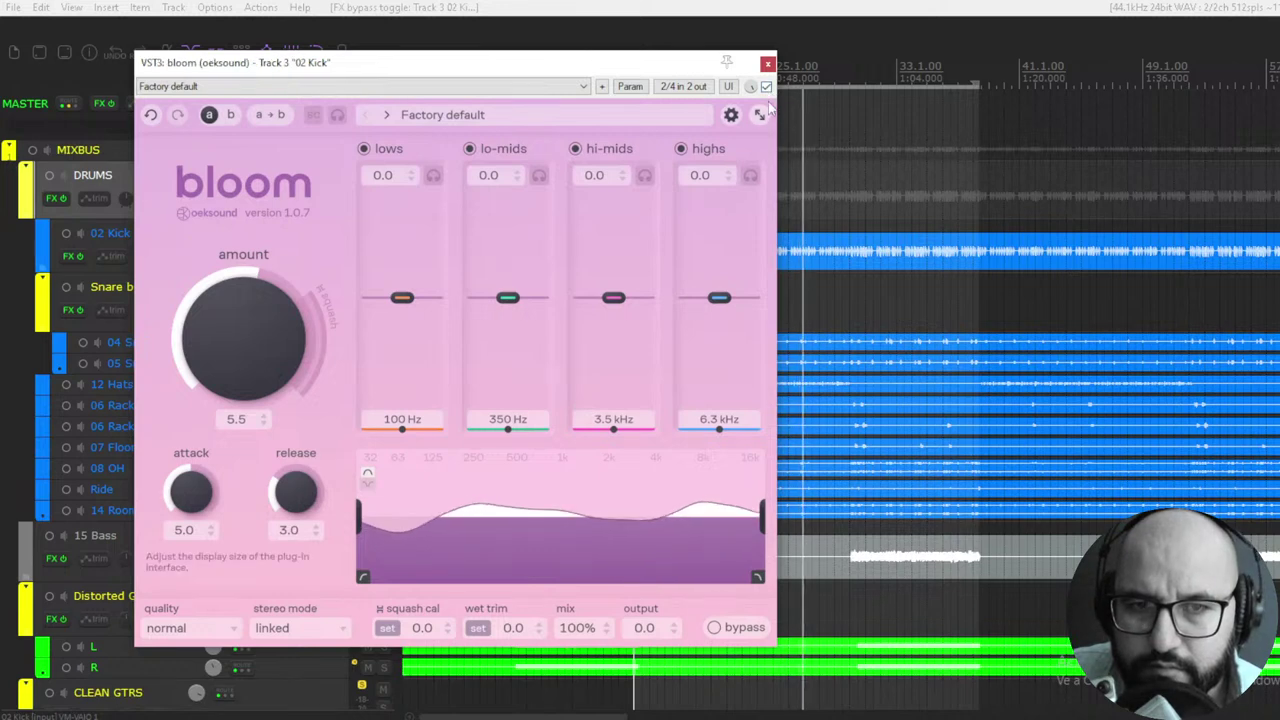
click(767, 64)
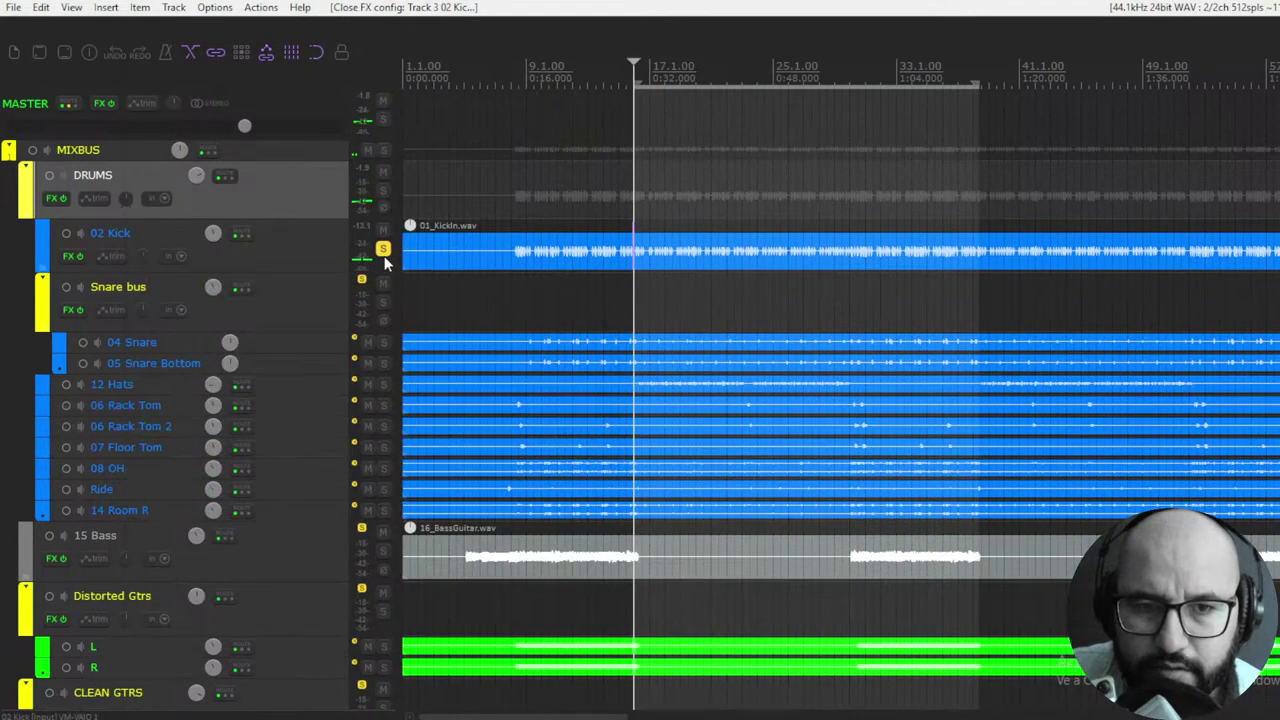
Step: Unsolo 02 Kick, solo the Snare bus, and load and enable Bloom on it
click(383, 248)
click(383, 302)
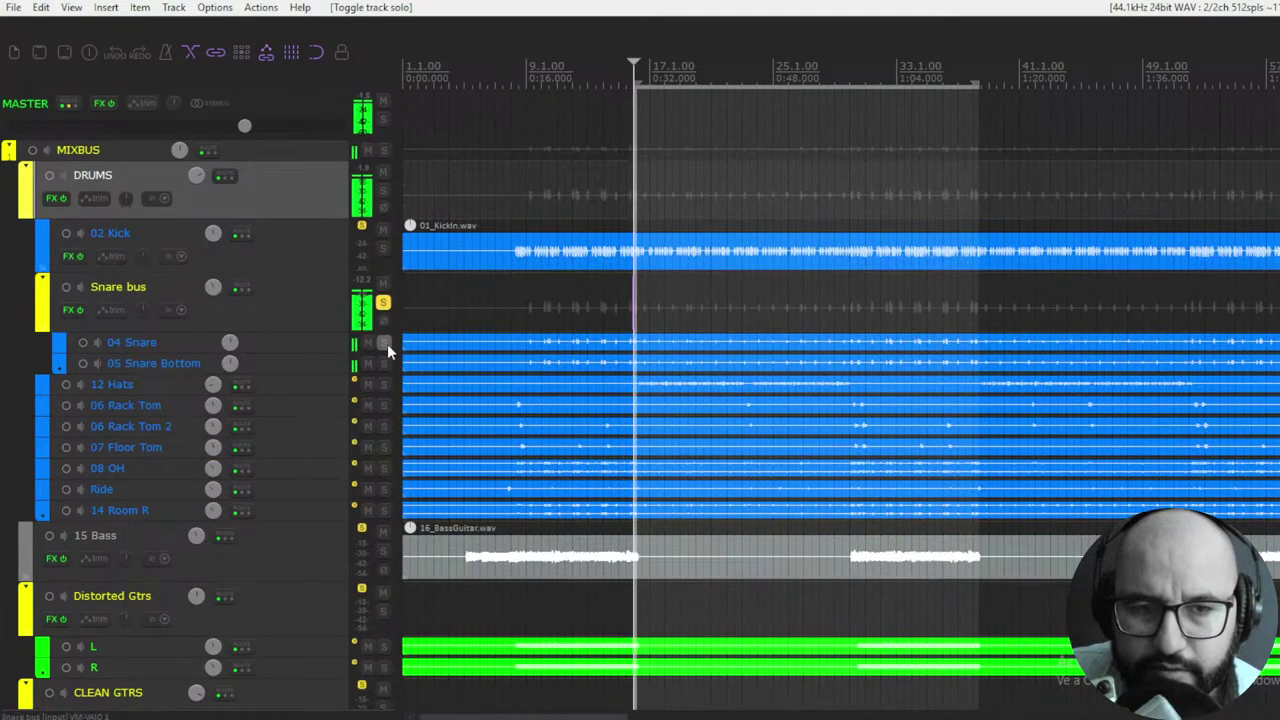
right_click(63, 309)
click(190, 329)
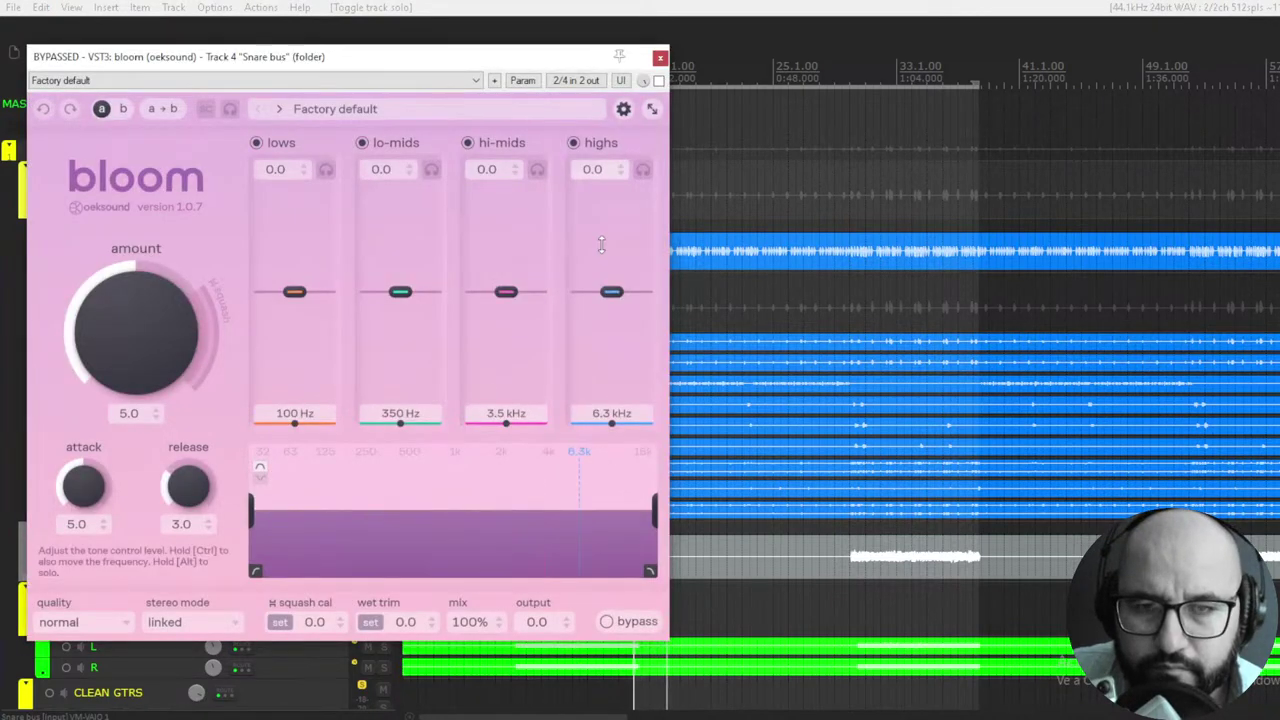
click(658, 81)
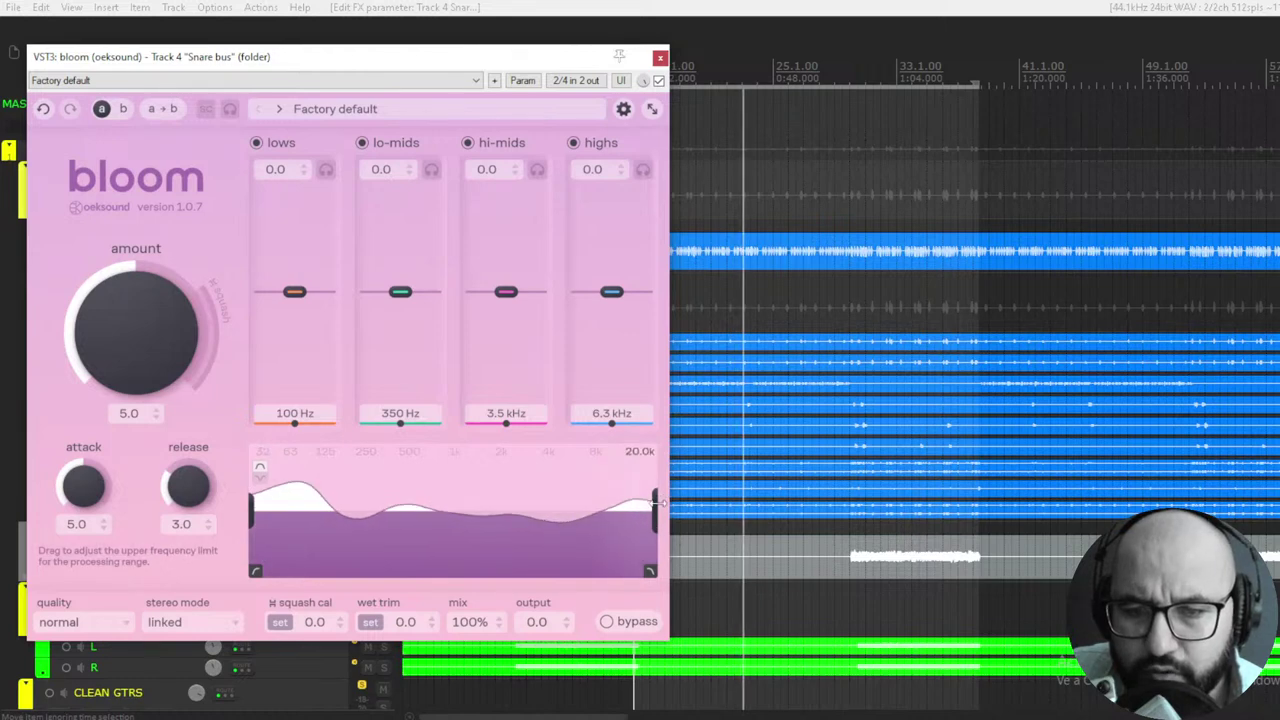
Step: Raise the Snare bus Bloom lower processing limit to about 145 Hz and amount to 6.1
mouse_move(662, 503)
mouse_down()
mouse_move(618, 502)
mouse_move(660, 503)
mouse_up()
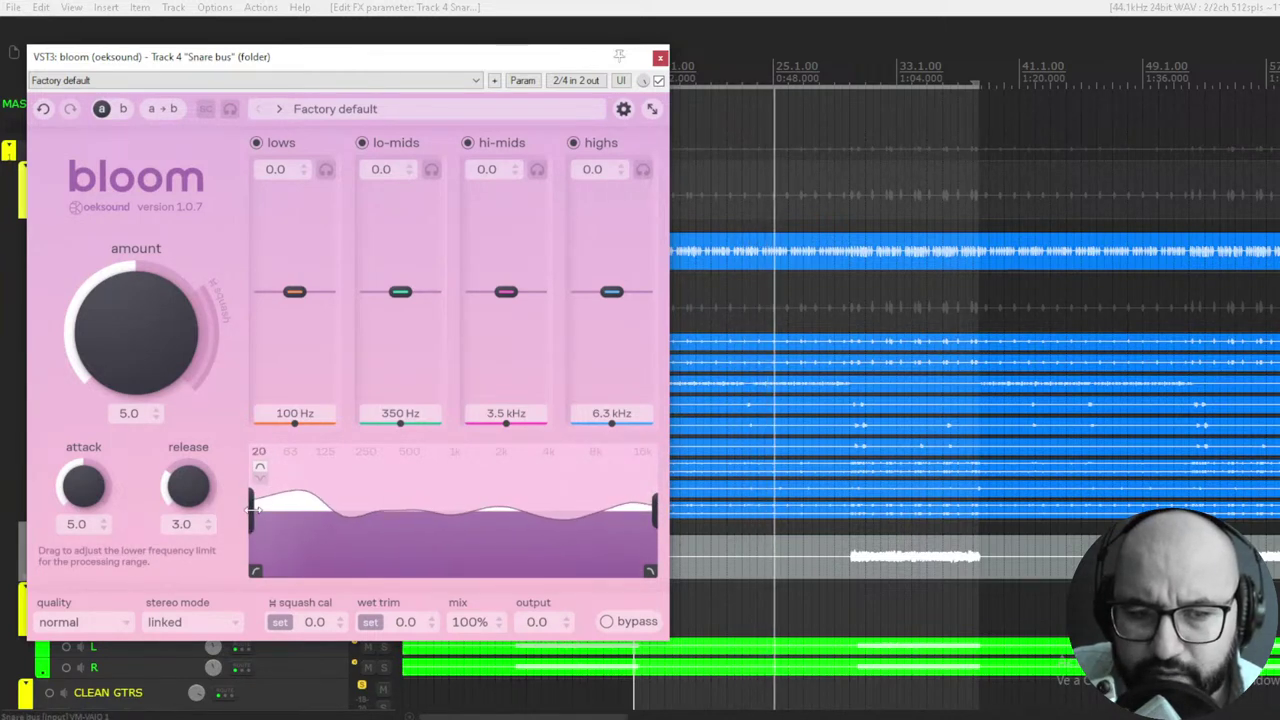
drag(252, 508, 336, 512)
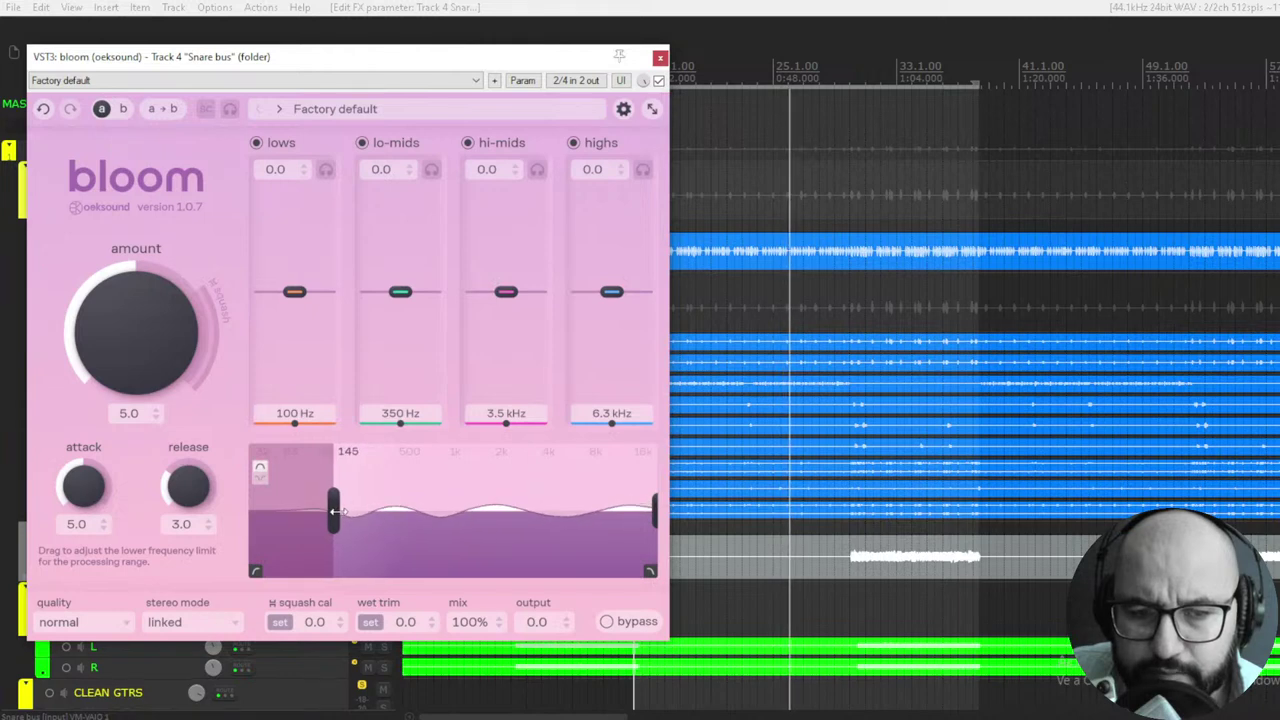
drag(112, 328, 111, 285)
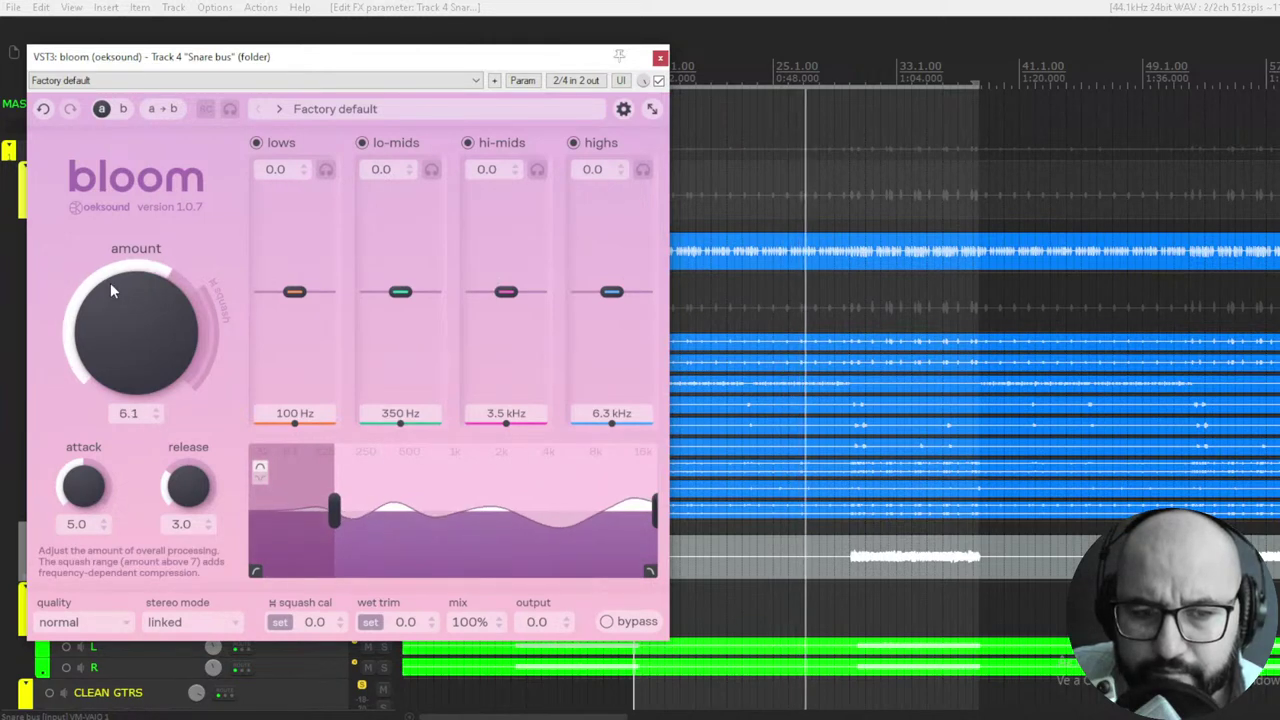
drag(338, 514, 342, 514)
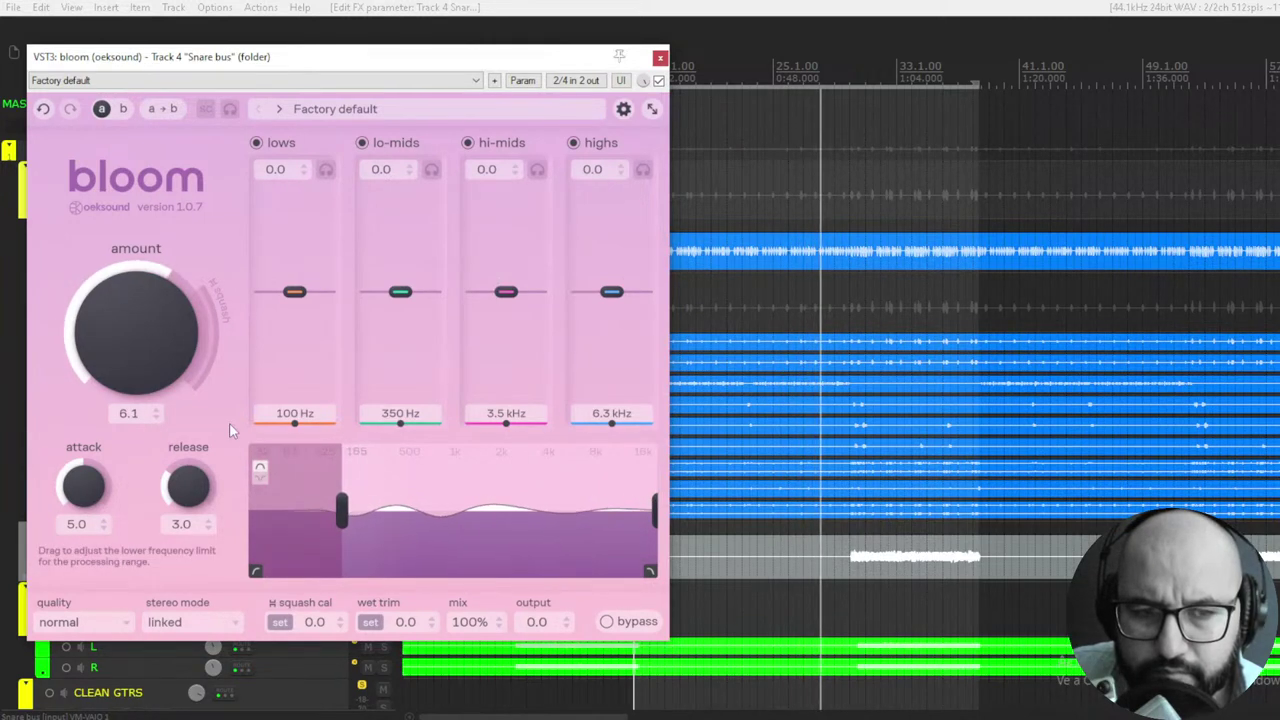
Step: Push the Snare bus Bloom amount to 8.9, settle at 8.6, and compare with bypass
drag(158, 380, 151, 307)
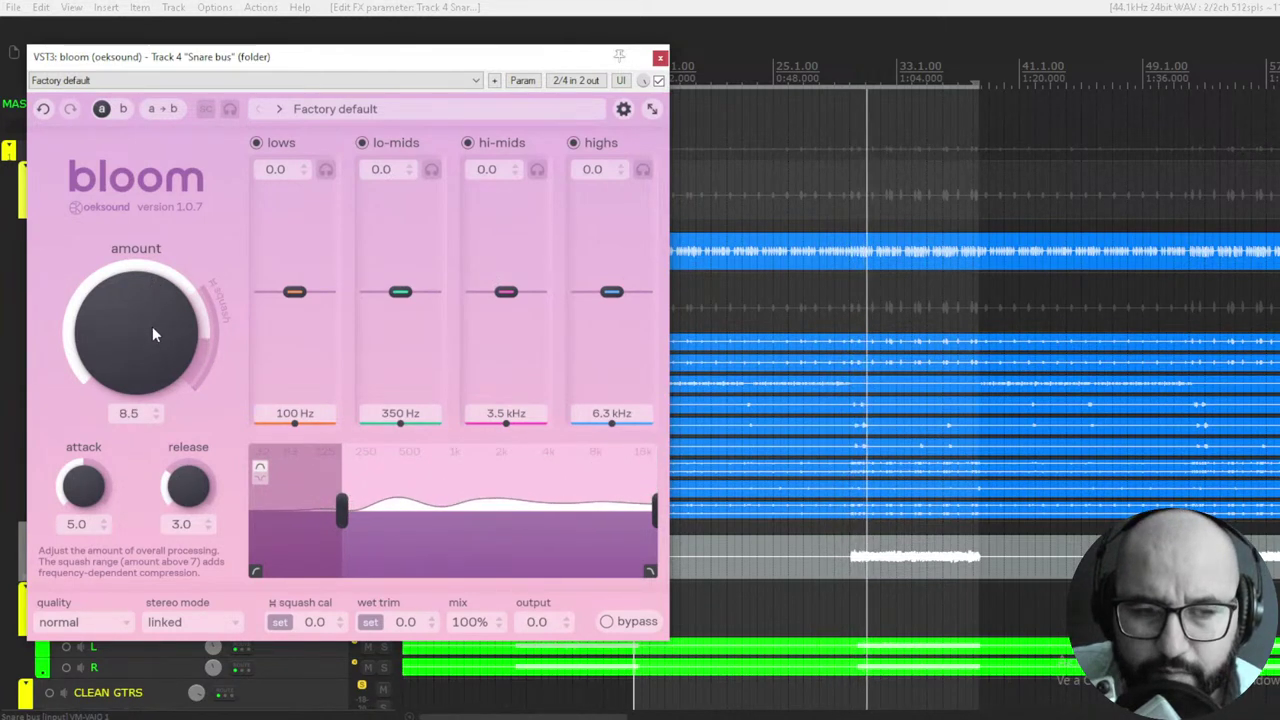
drag(148, 319, 153, 296)
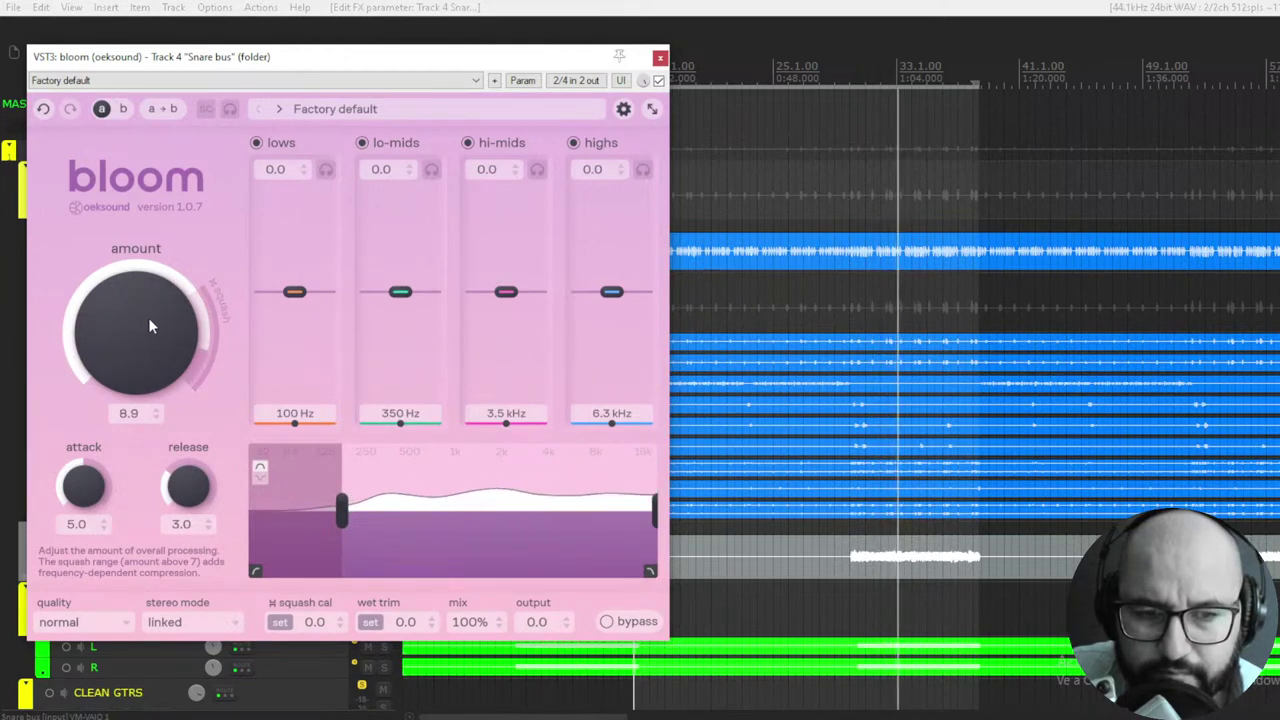
drag(148, 317, 148, 330)
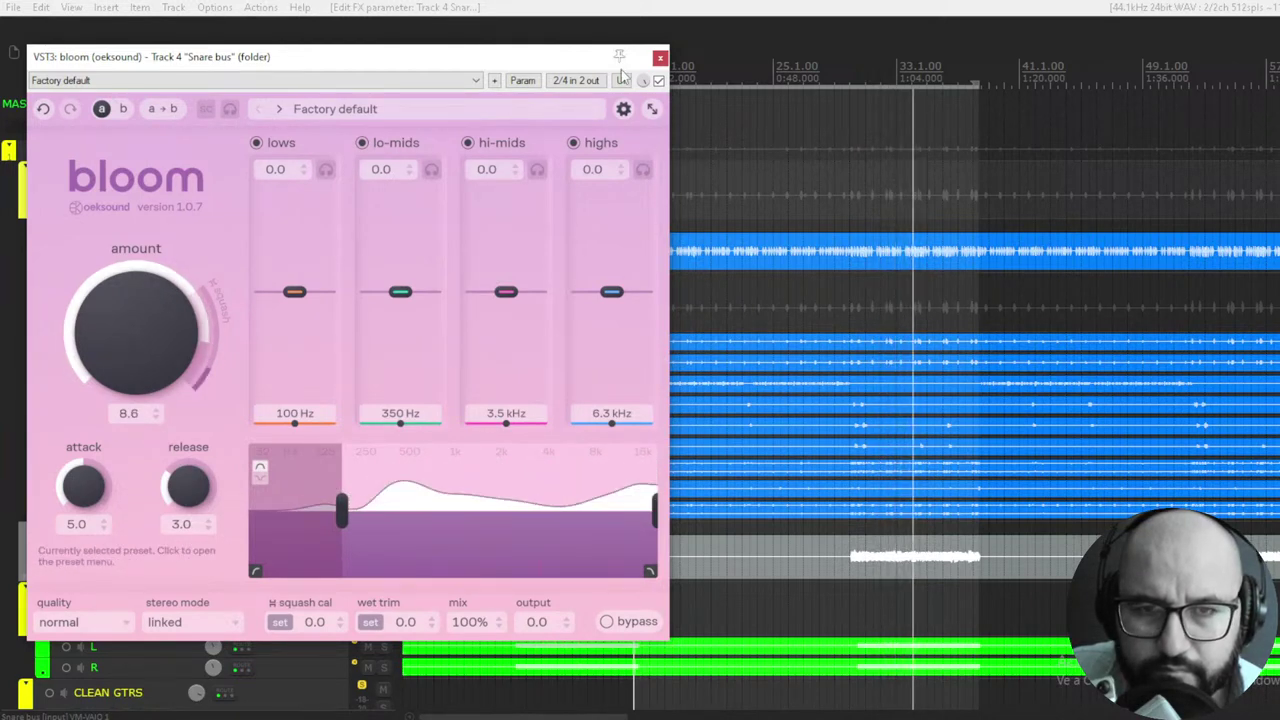
click(658, 81)
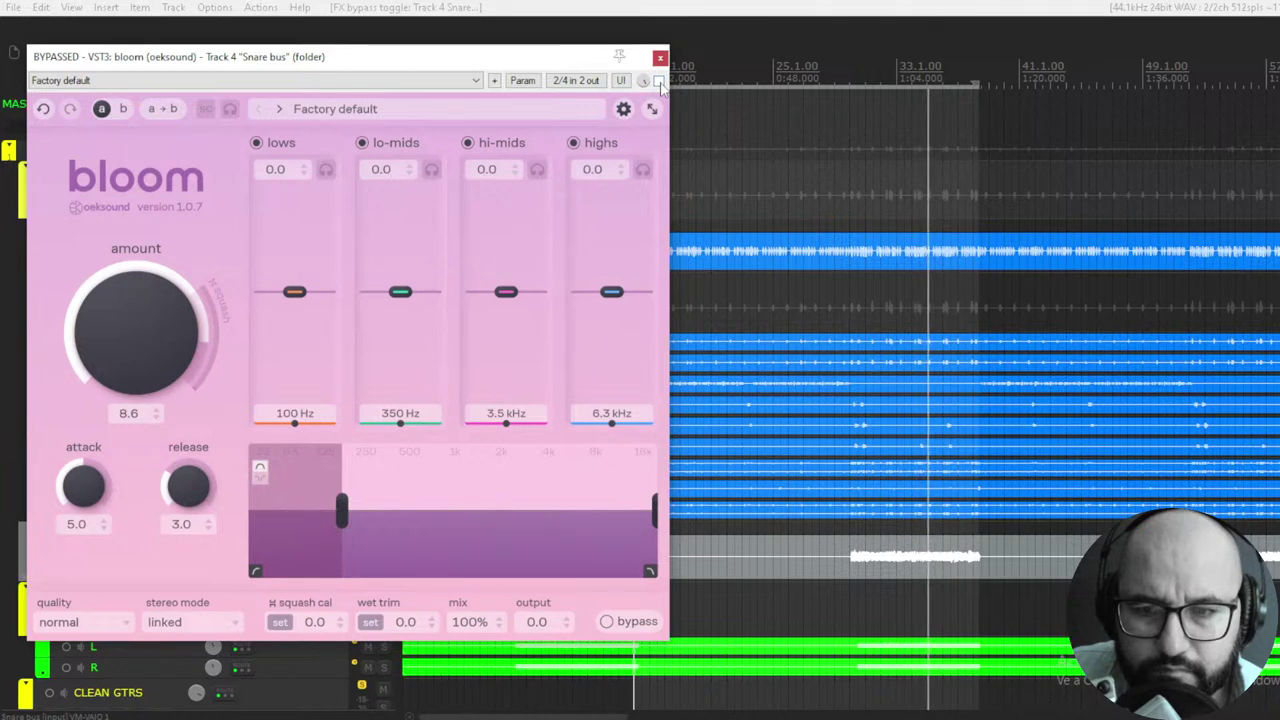
click(658, 81)
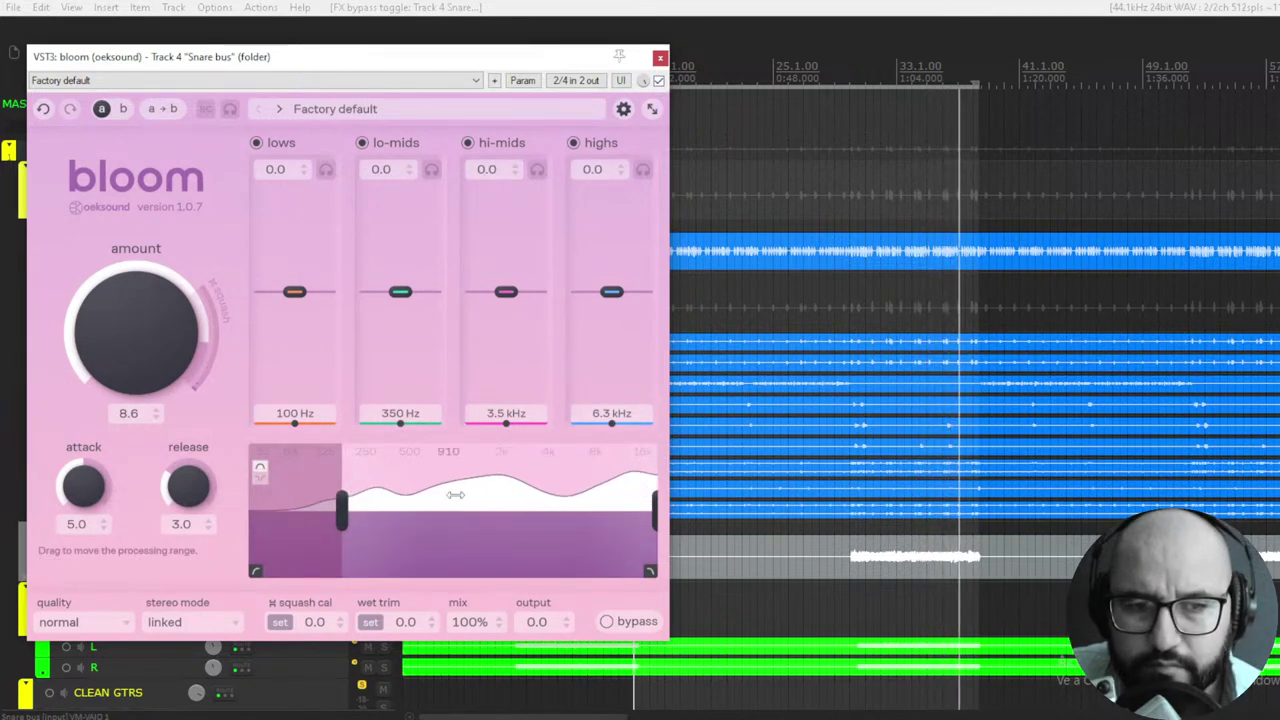
Step: Trim the amount to 8.5, compare again, and lower wet trim to -0.8
drag(110, 308, 117, 327)
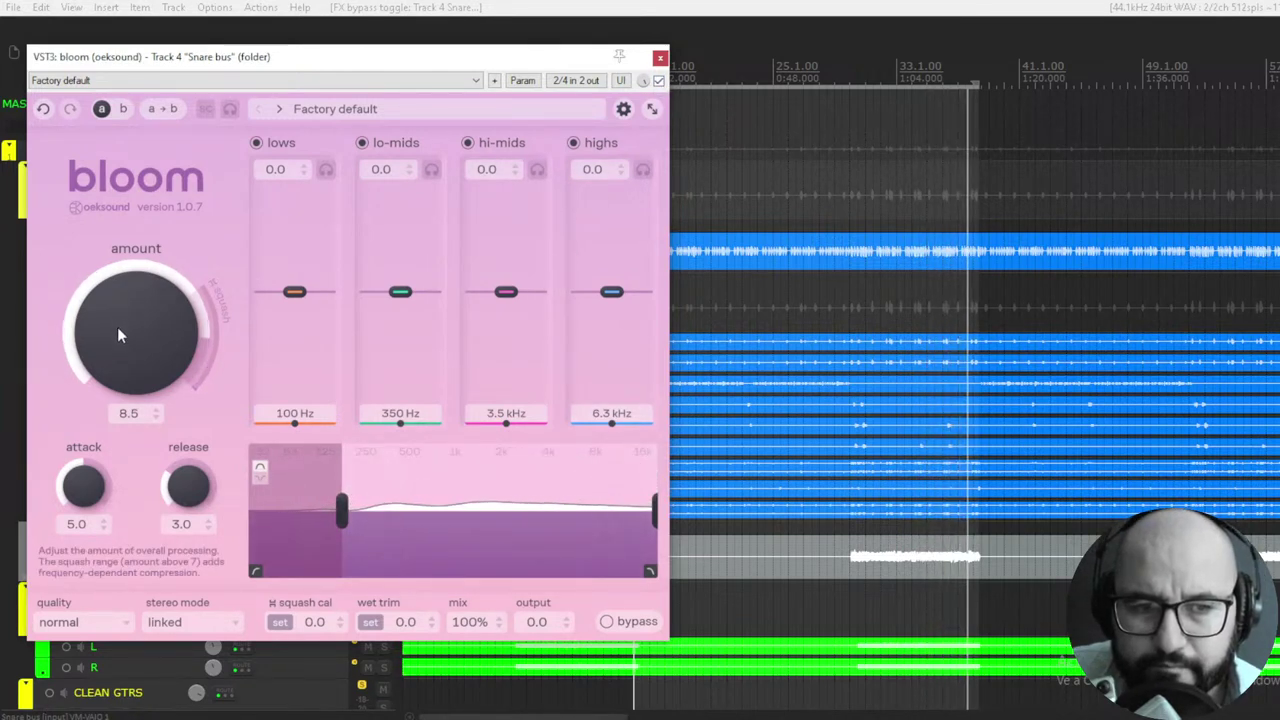
click(658, 81)
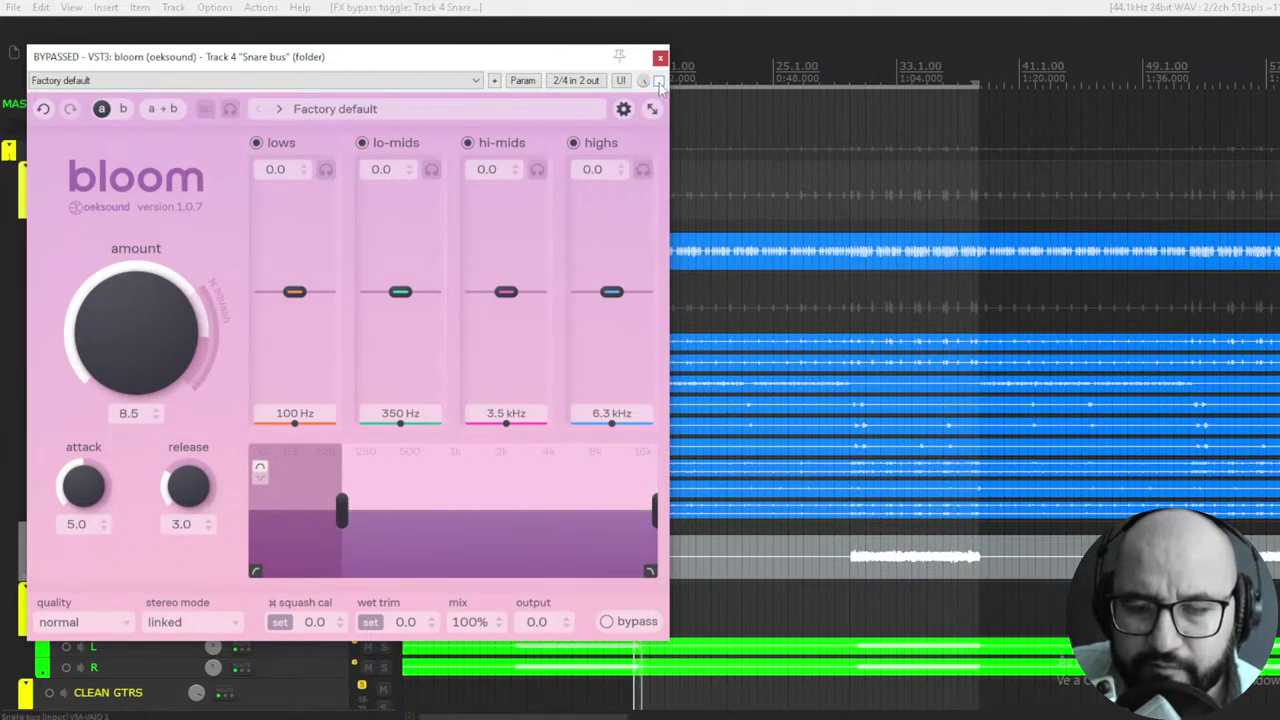
click(658, 82)
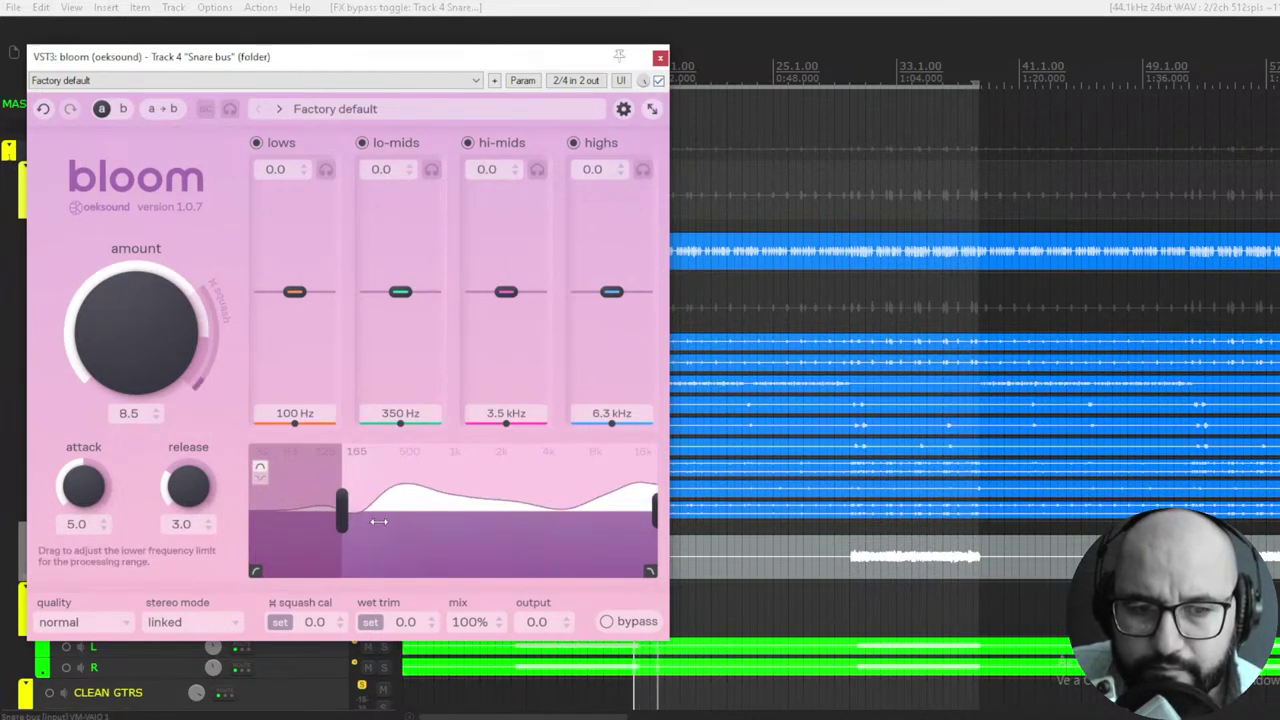
drag(405, 622, 403, 639)
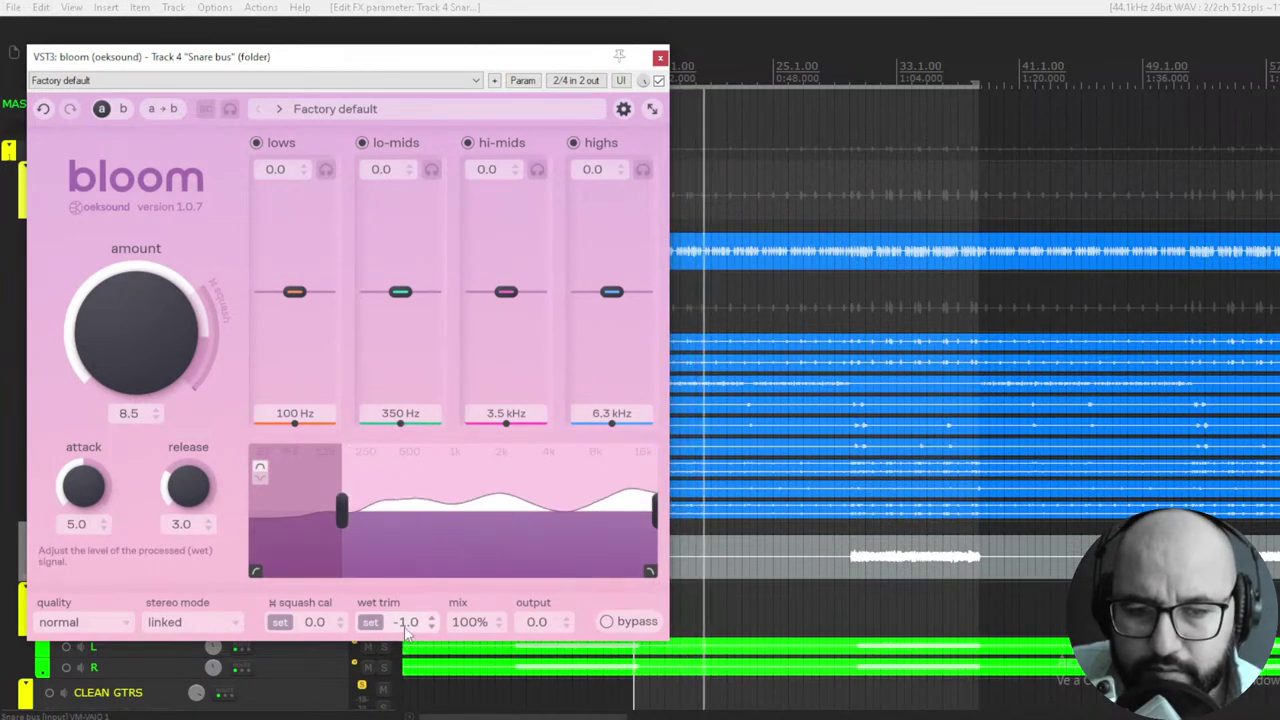
scroll(397, 622, up, 2)
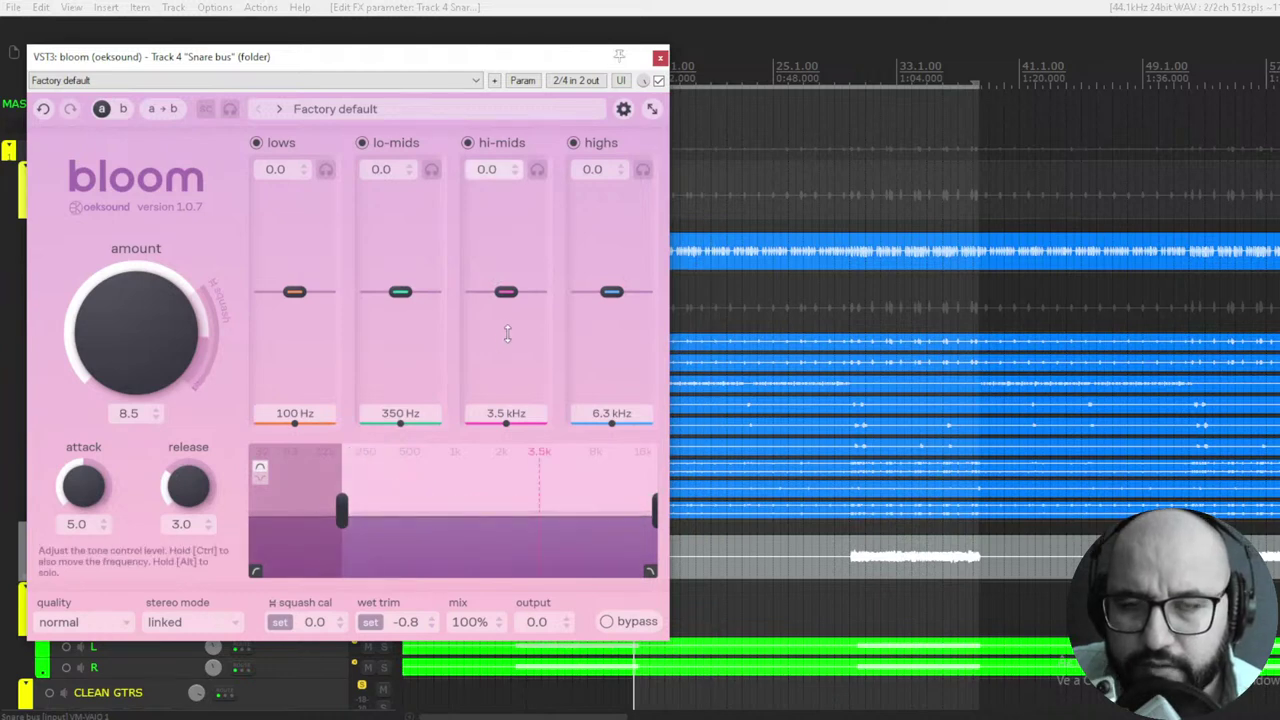
Step: Close the Snare bus Bloom, unsolo it, and solo 15 Bass with its effects list showing
click(660, 59)
click(381, 293)
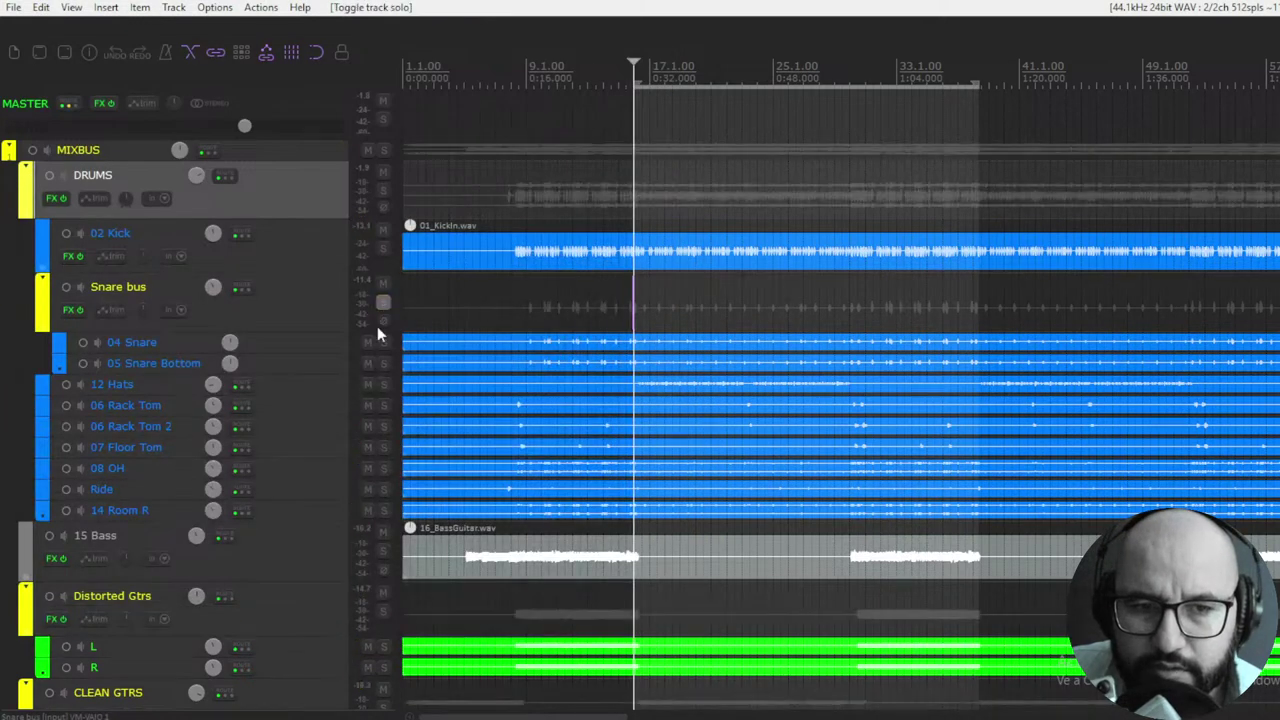
scroll(339, 445, down, 3)
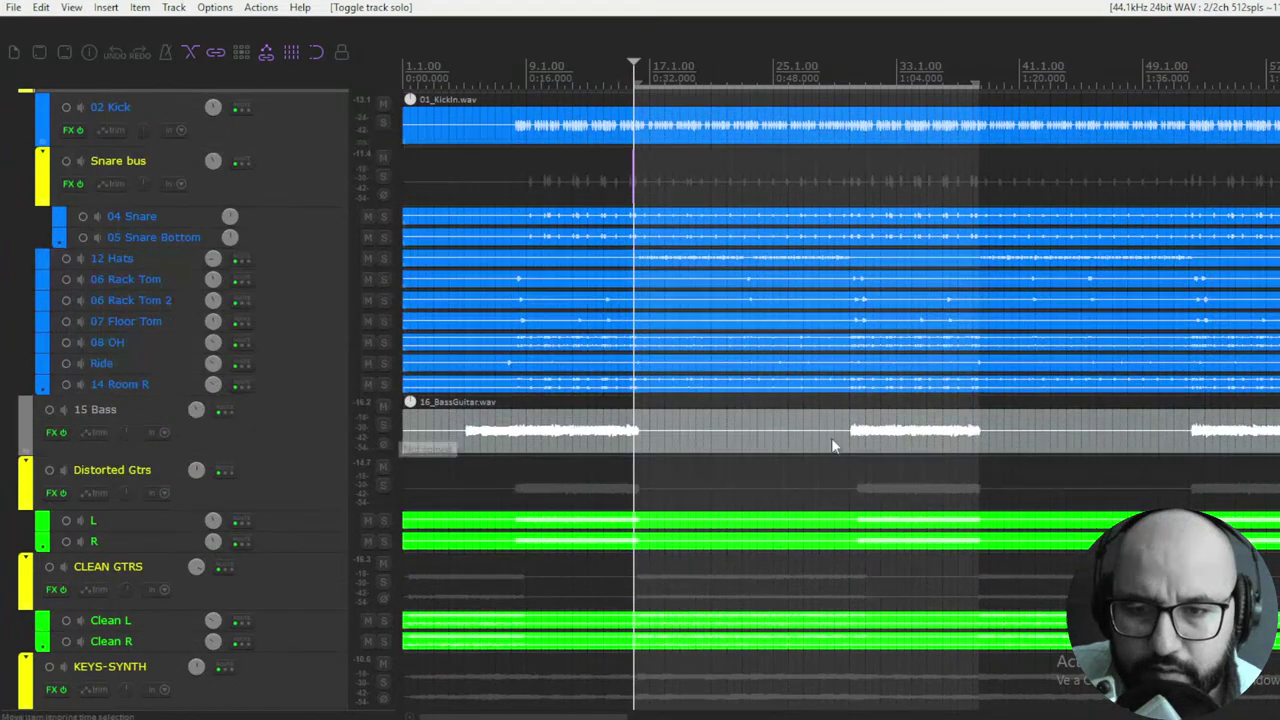
click(851, 433)
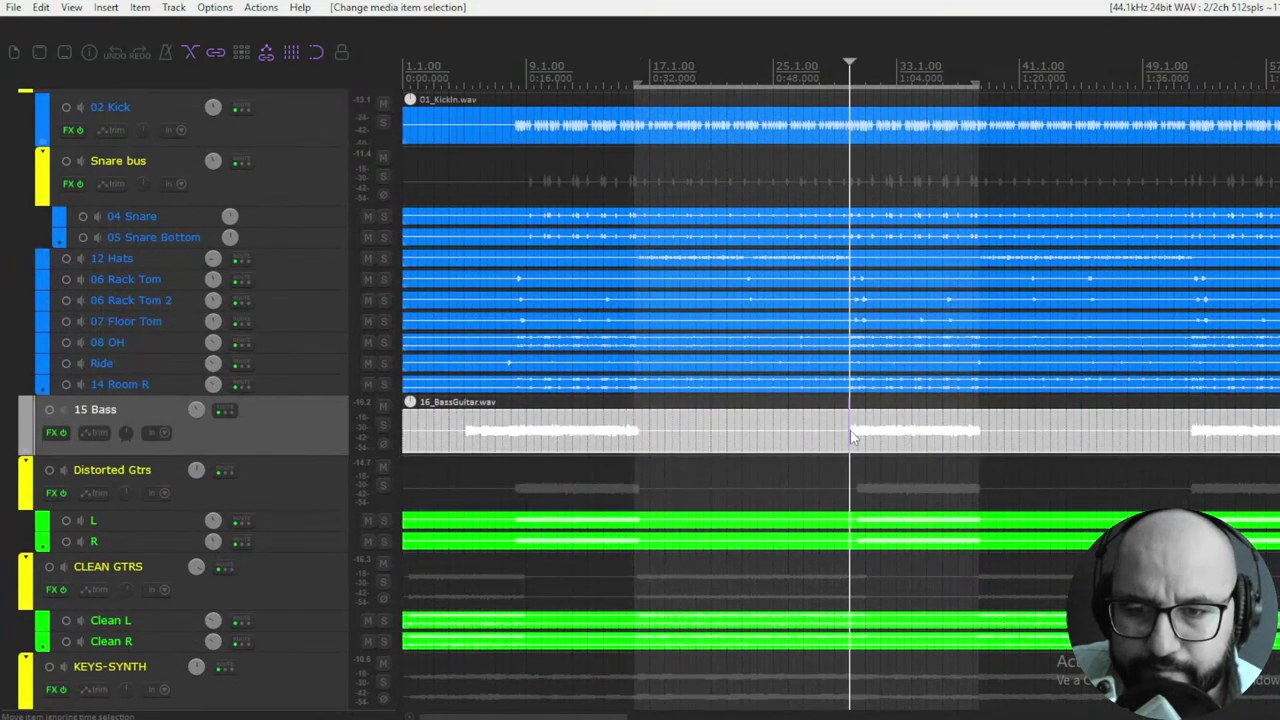
click(381, 427)
right_click(52, 433)
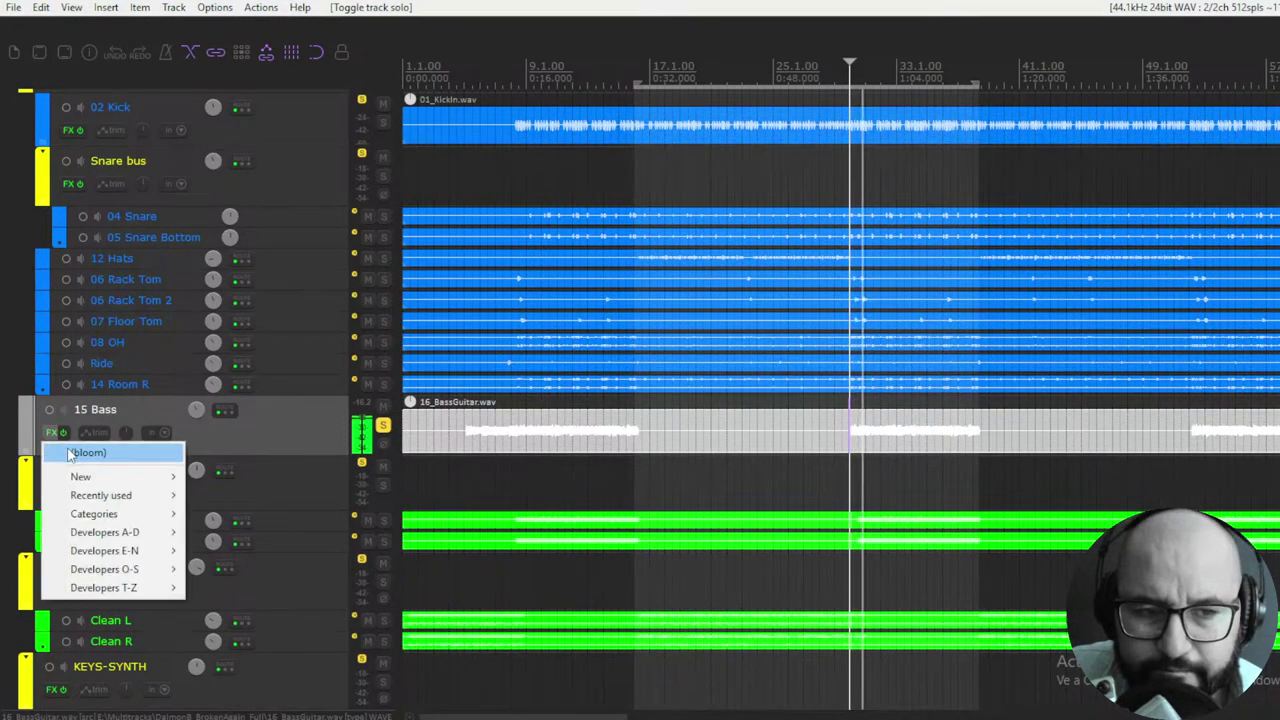
Step: Enable Bloom on 15 Bass, raise its low frequency limit, boost the highs and set amount 6.4
click(70, 455)
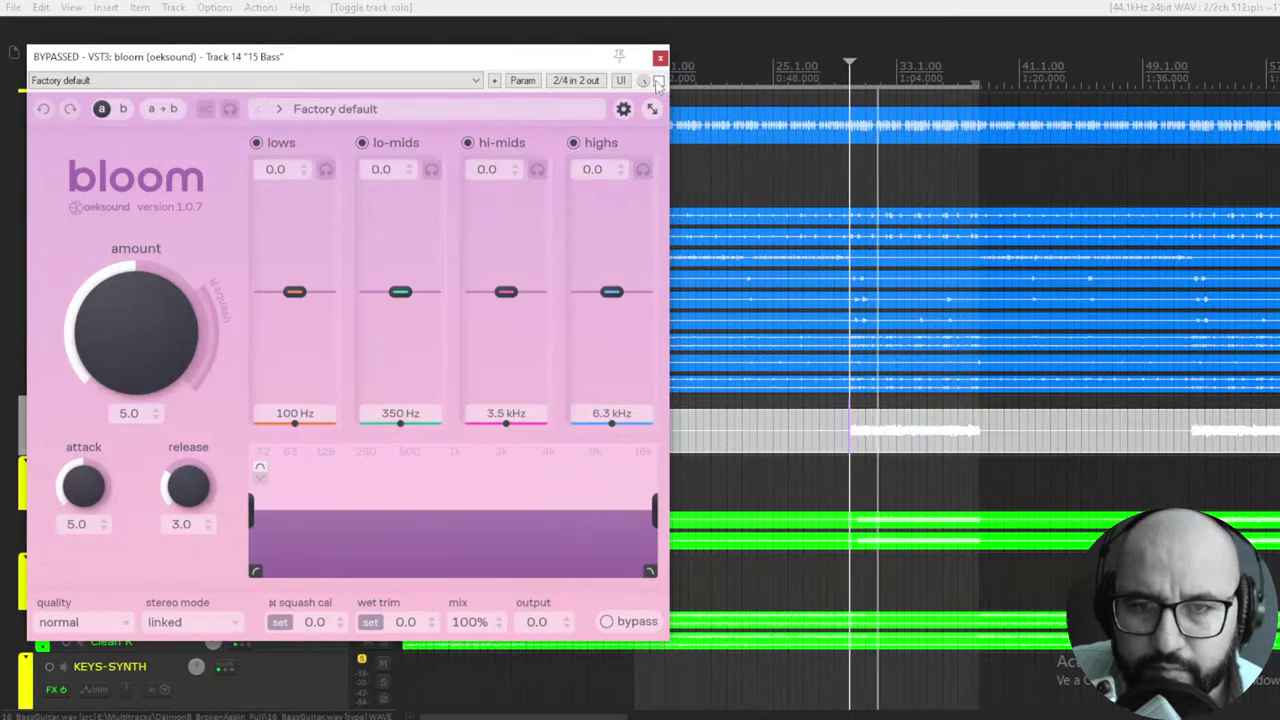
click(658, 82)
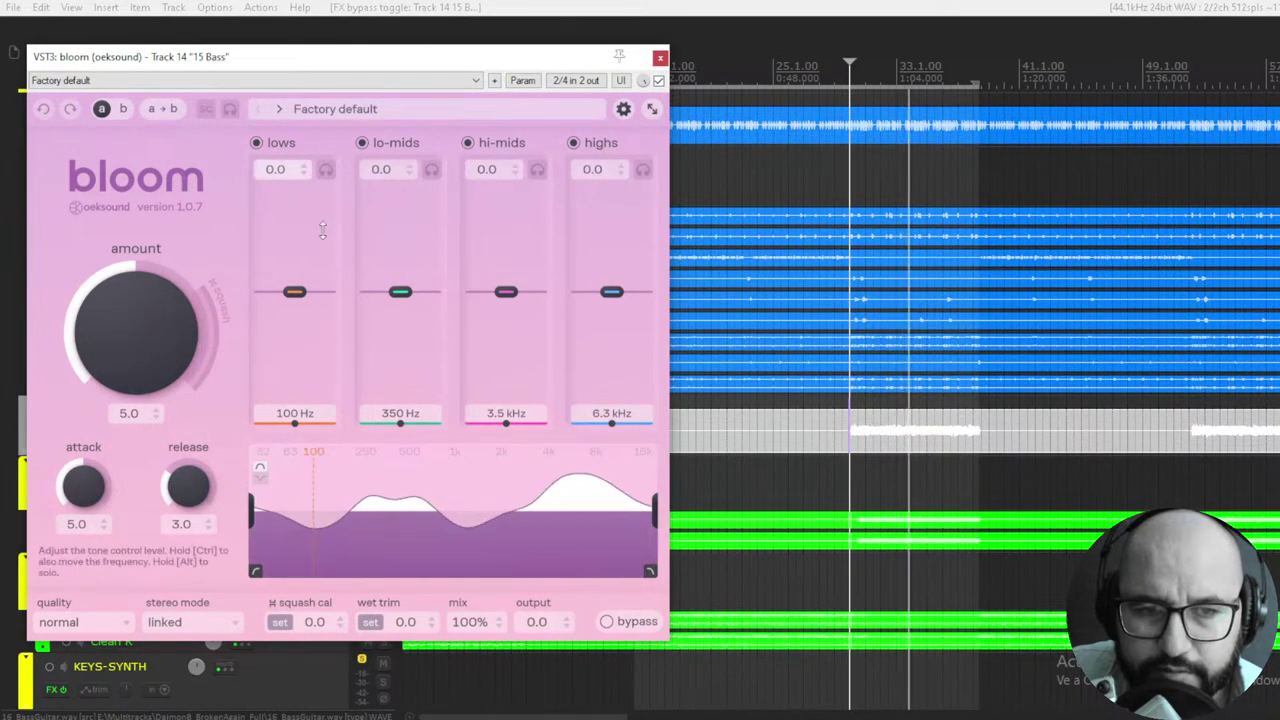
click(326, 171)
click(326, 171)
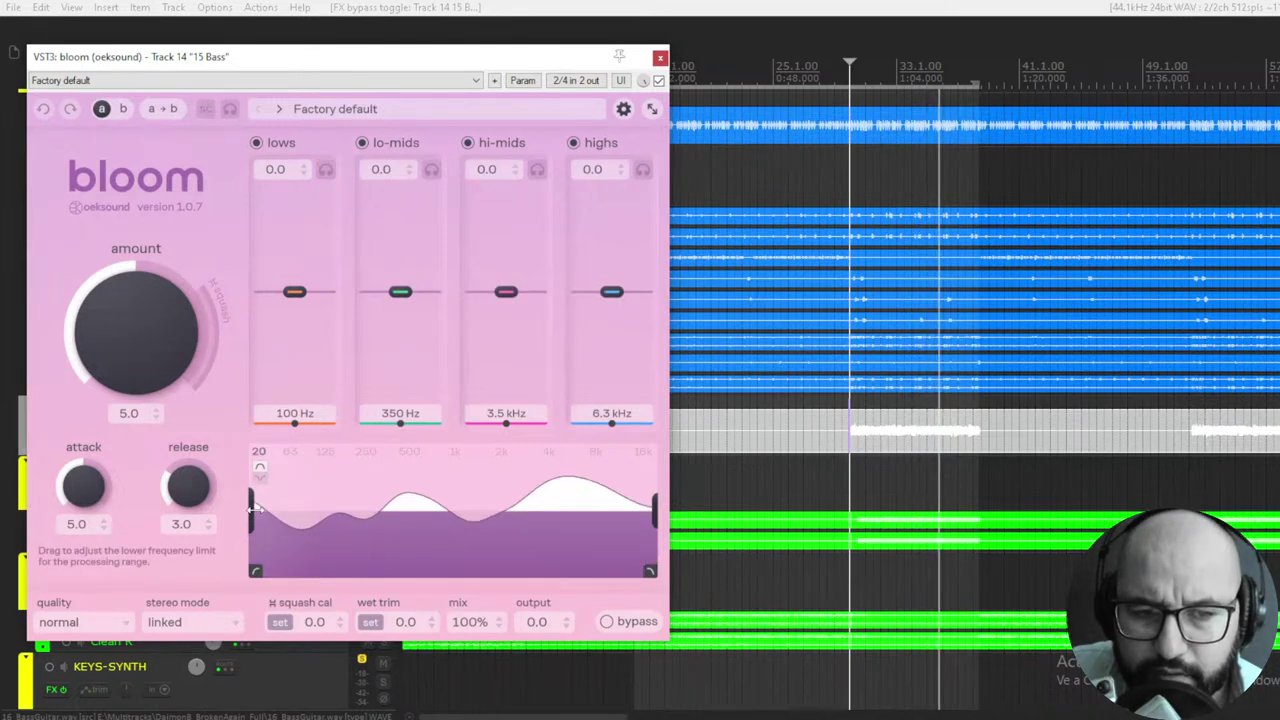
drag(258, 502, 272, 517)
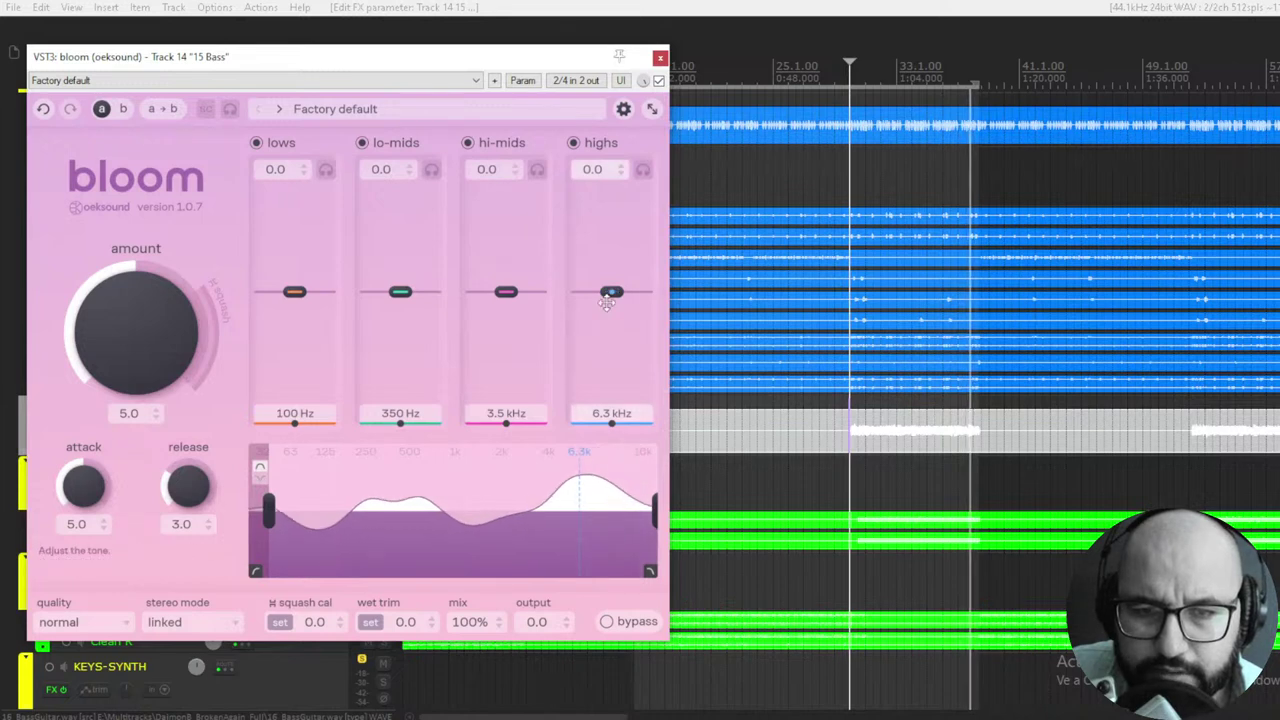
drag(611, 291, 613, 265)
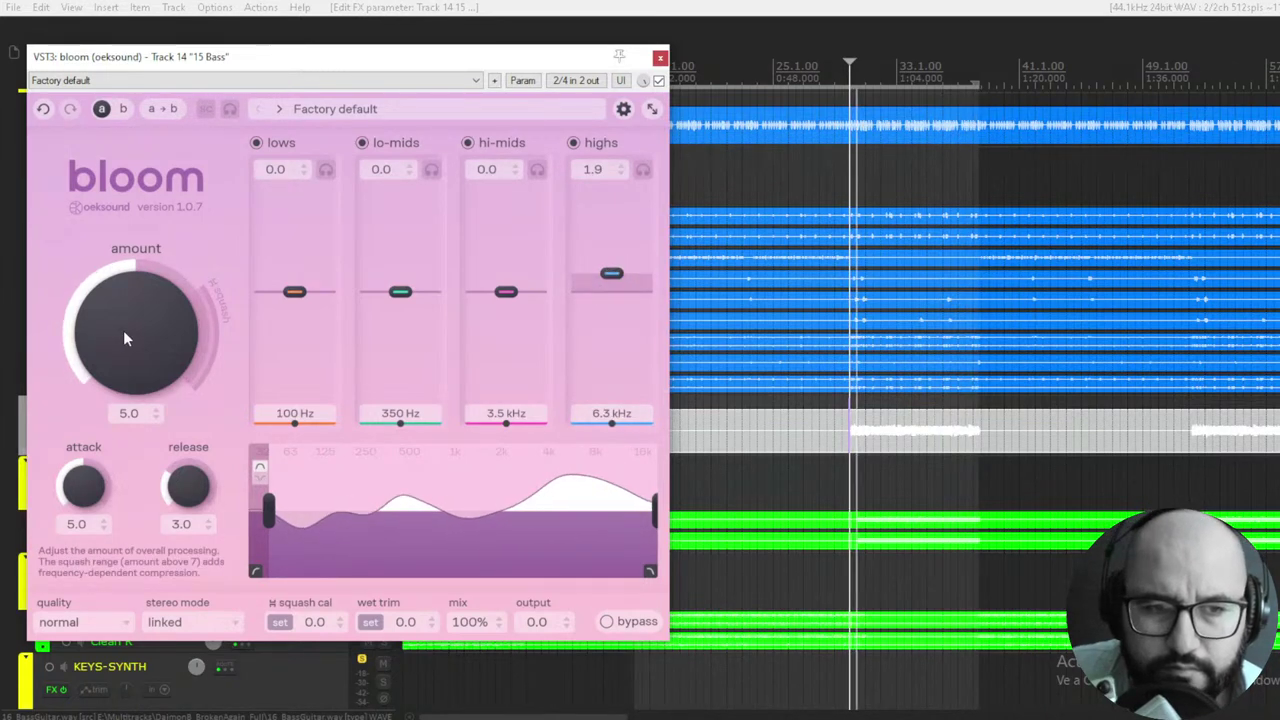
drag(124, 326, 129, 288)
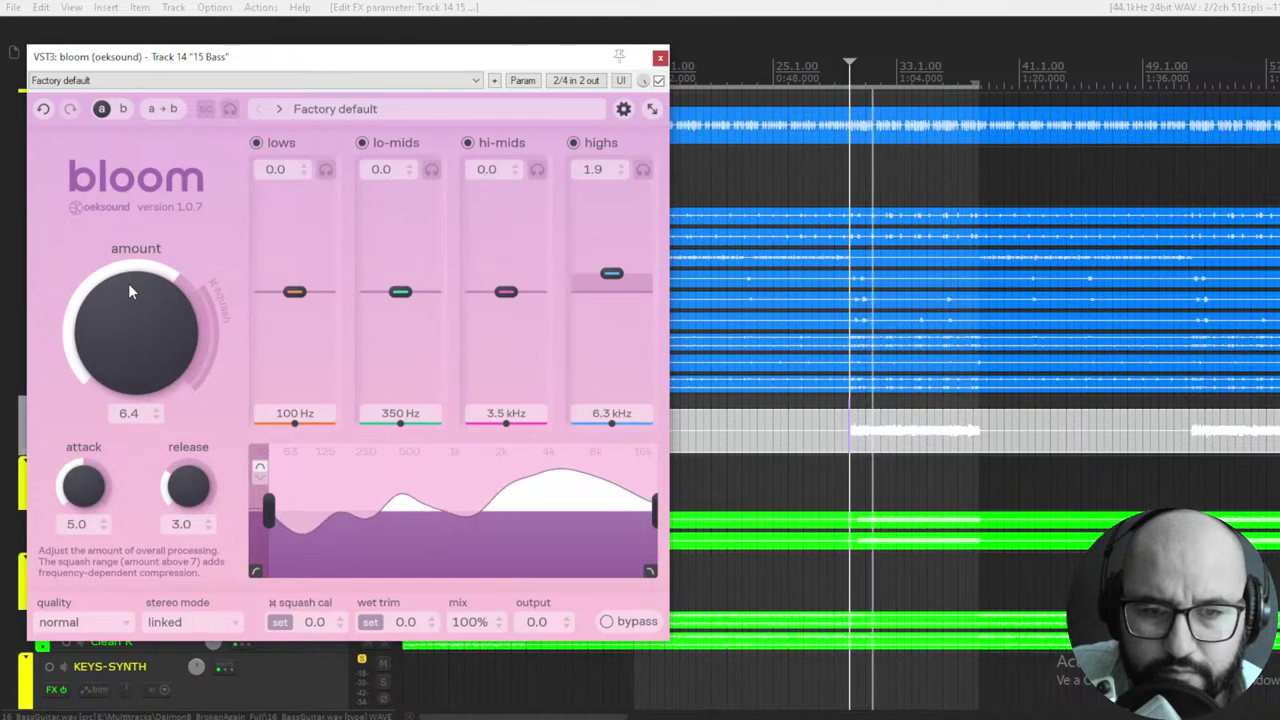
click(659, 81)
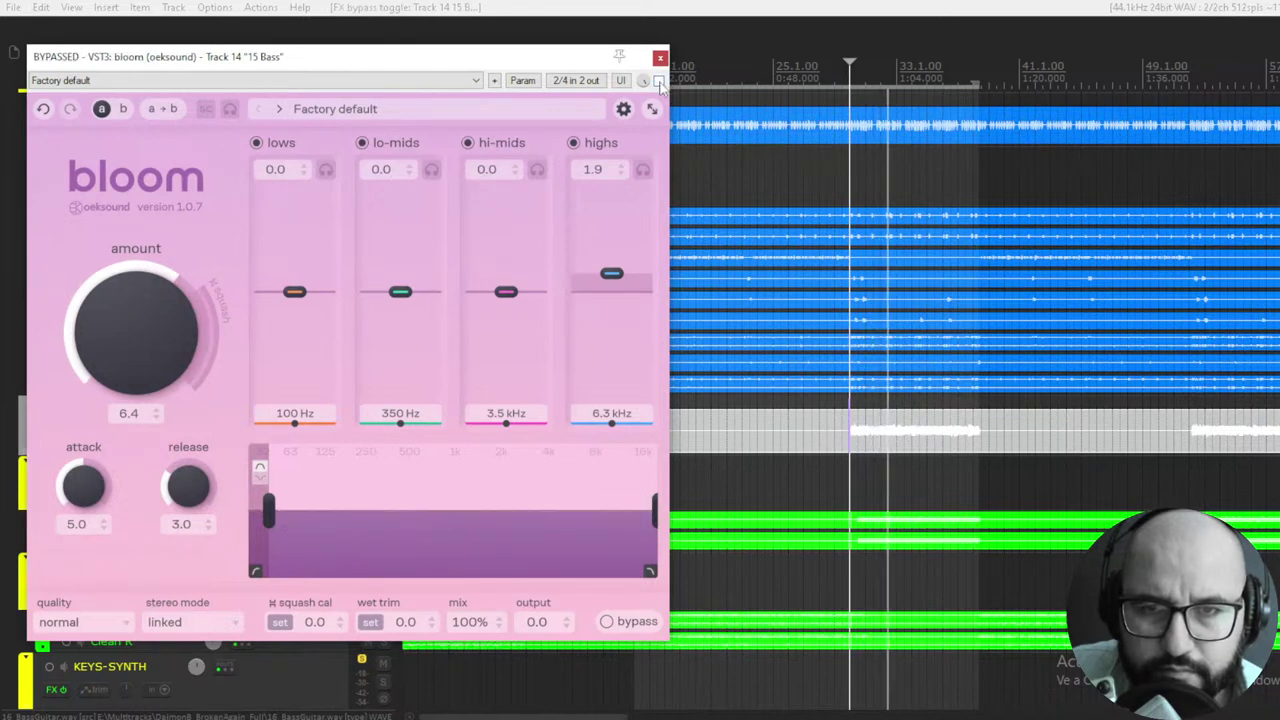
click(659, 81)
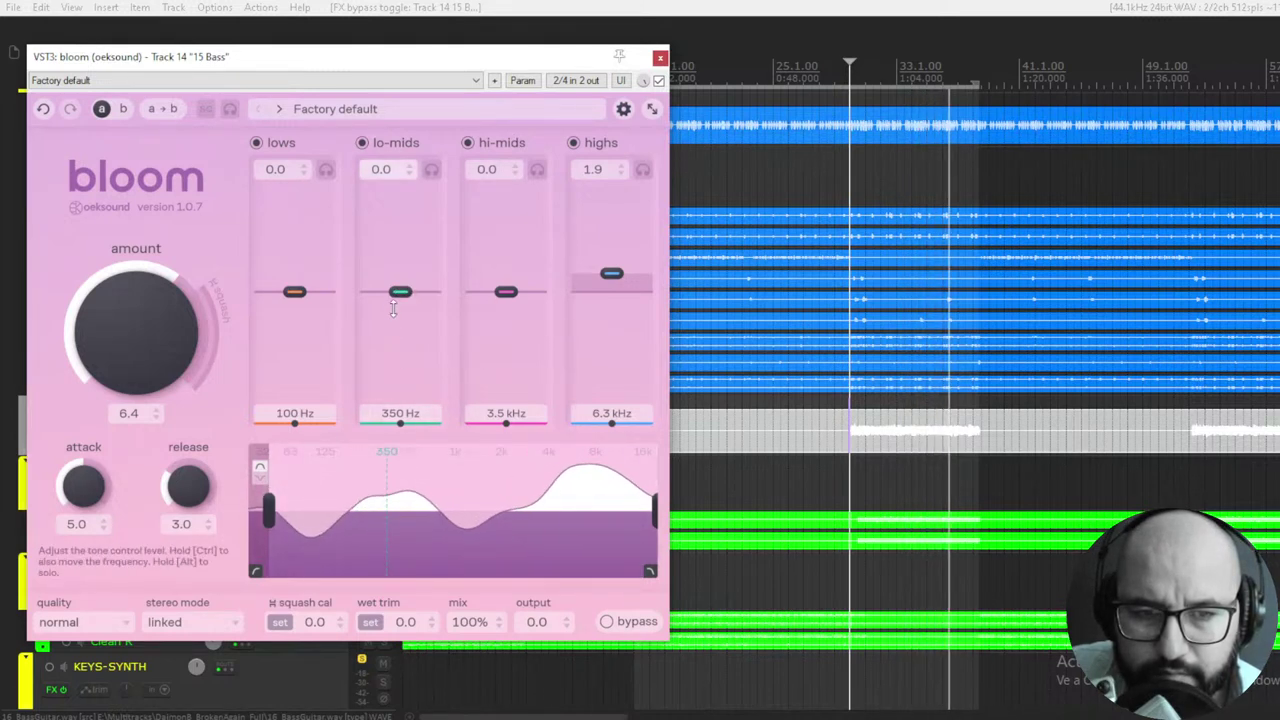
Step: Cut the lo-mids band to -2.8 at 620 Hz, comparing against bypass
drag(398, 296, 406, 335)
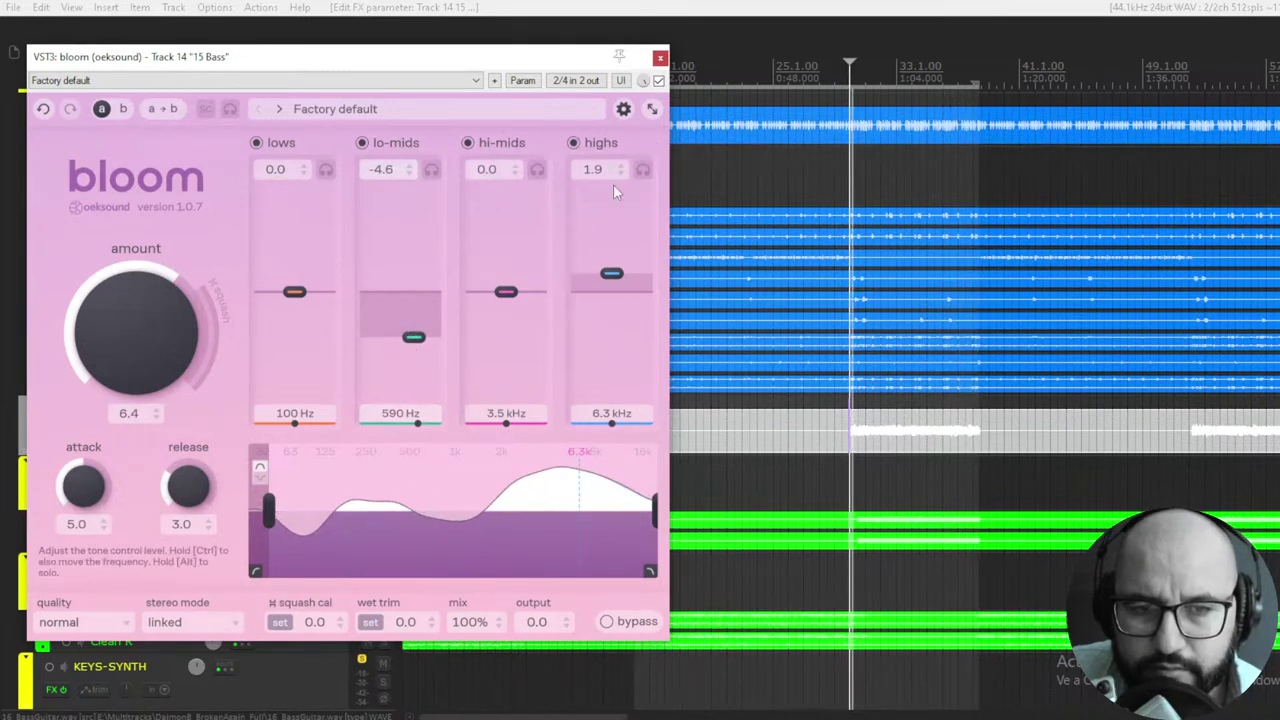
click(658, 81)
click(658, 81)
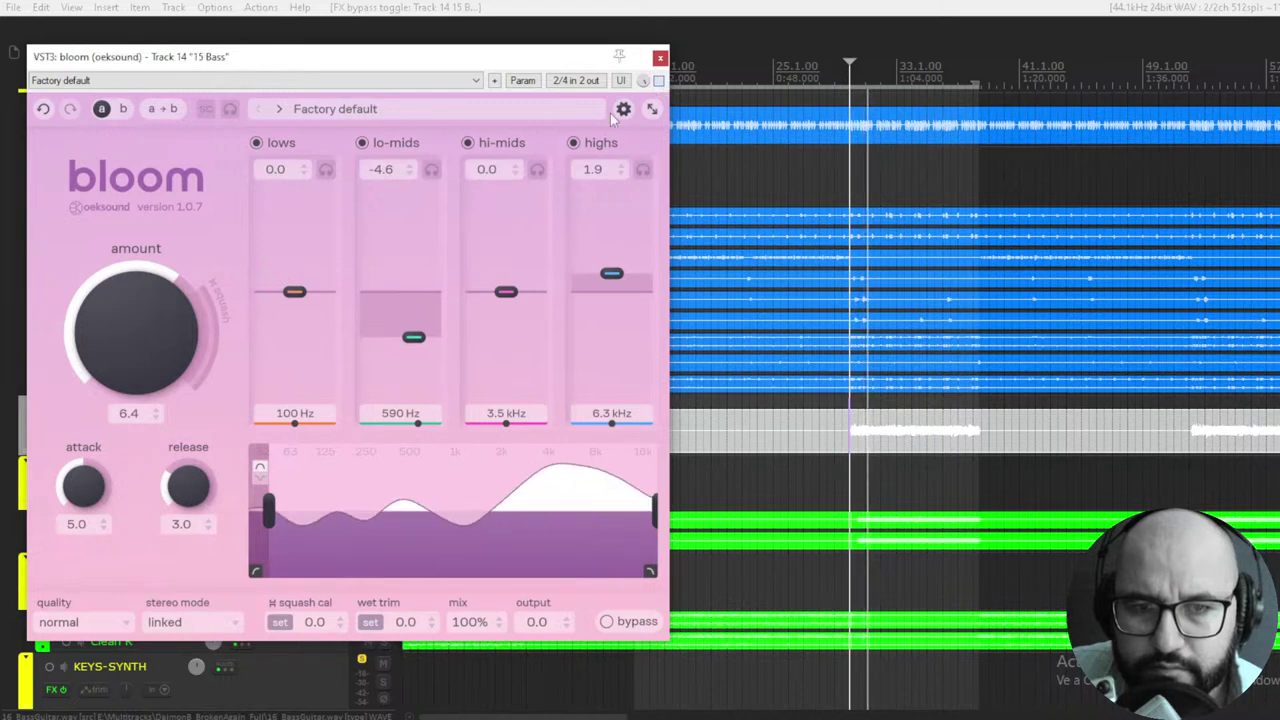
drag(414, 336, 417, 318)
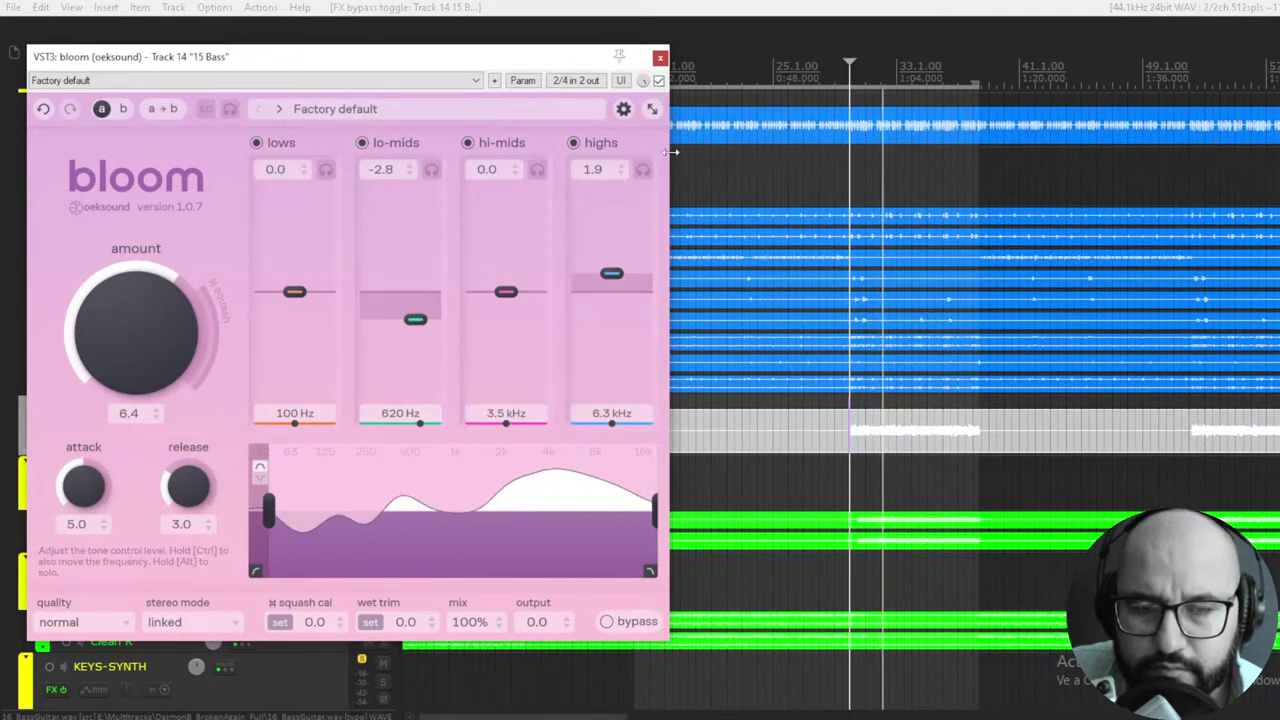
click(658, 82)
click(658, 82)
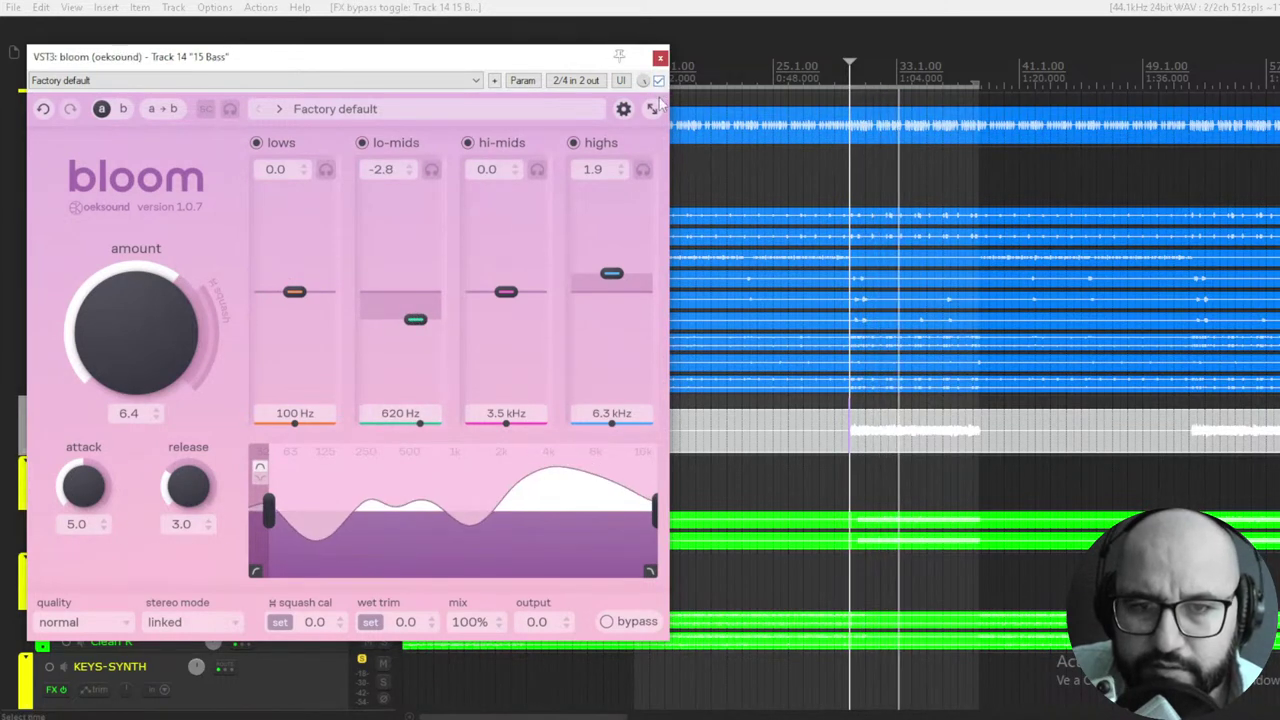
Step: Raise highs to 2.4 and amount to 7.0, keep attack at 5.0, then bypass for comparison
drag(611, 273, 614, 270)
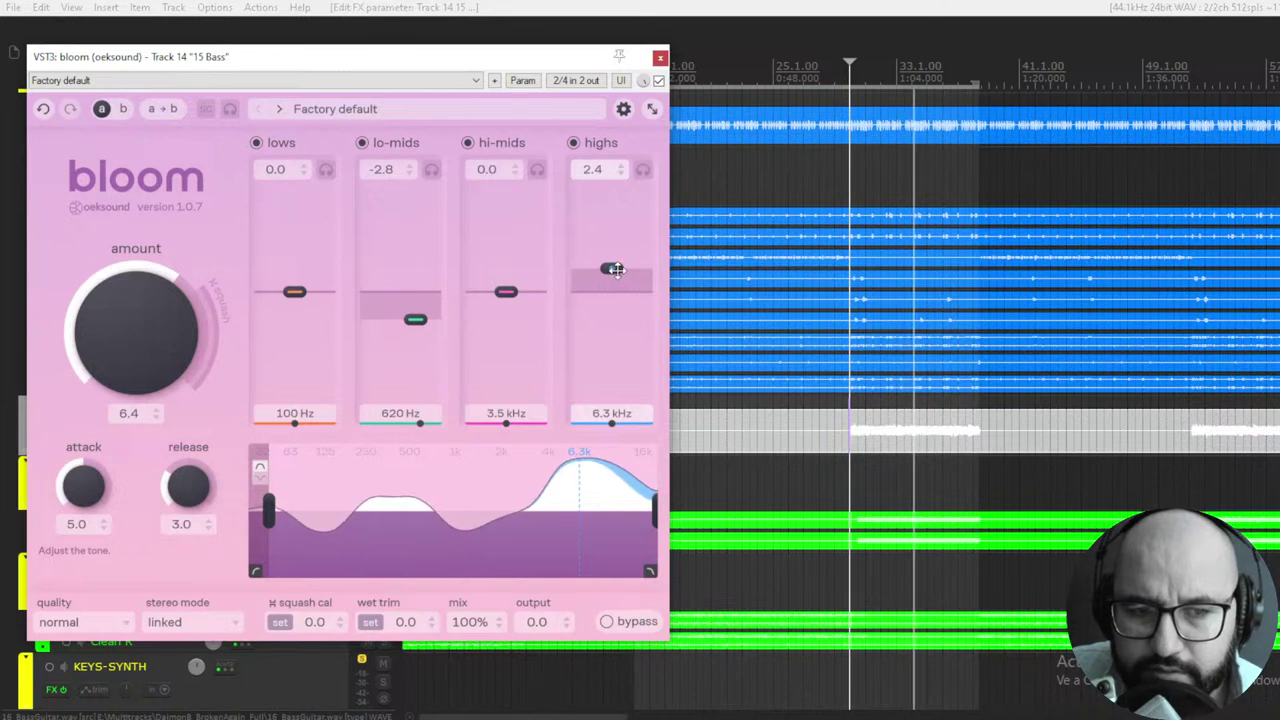
drag(80, 512, 84, 550)
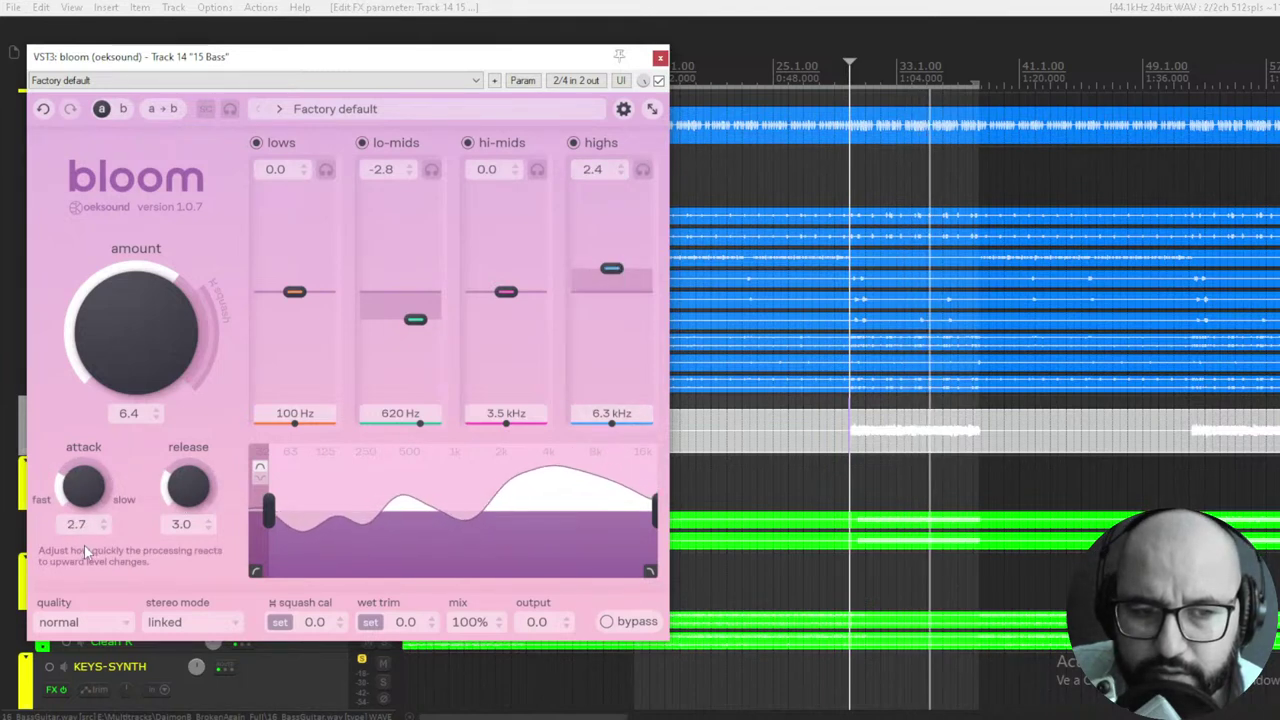
drag(103, 366, 114, 334)
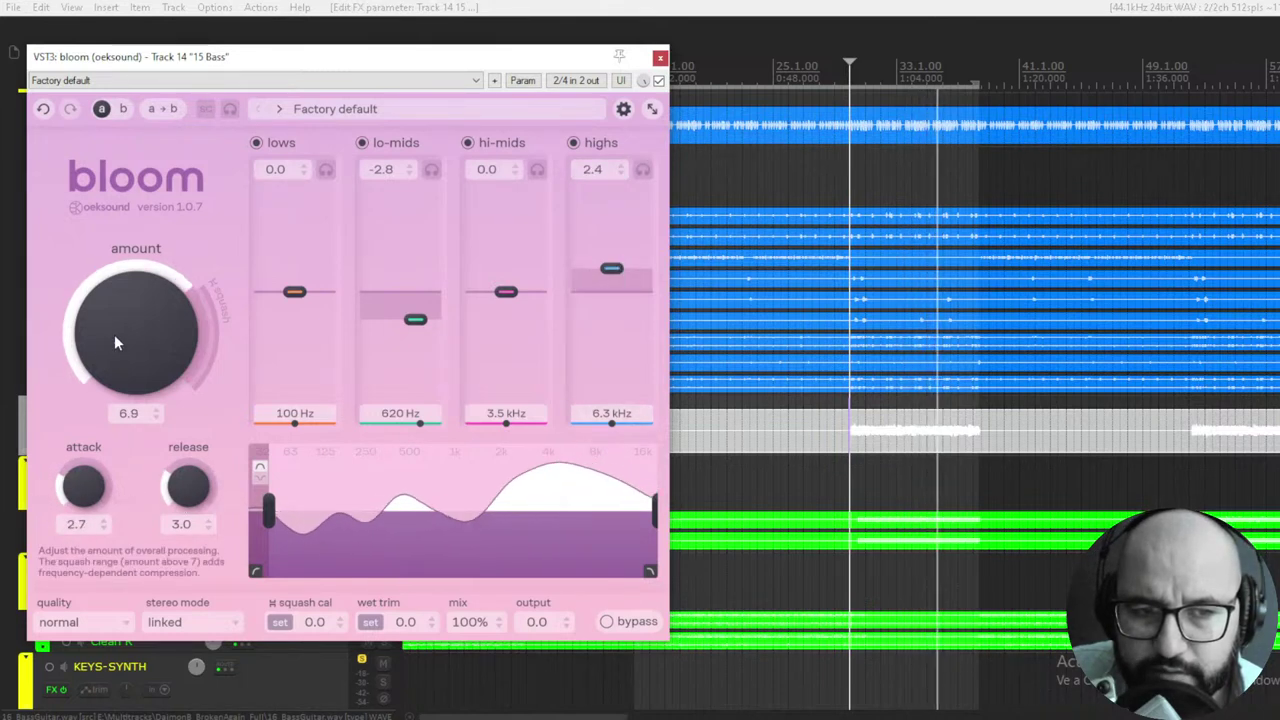
double_click(84, 490)
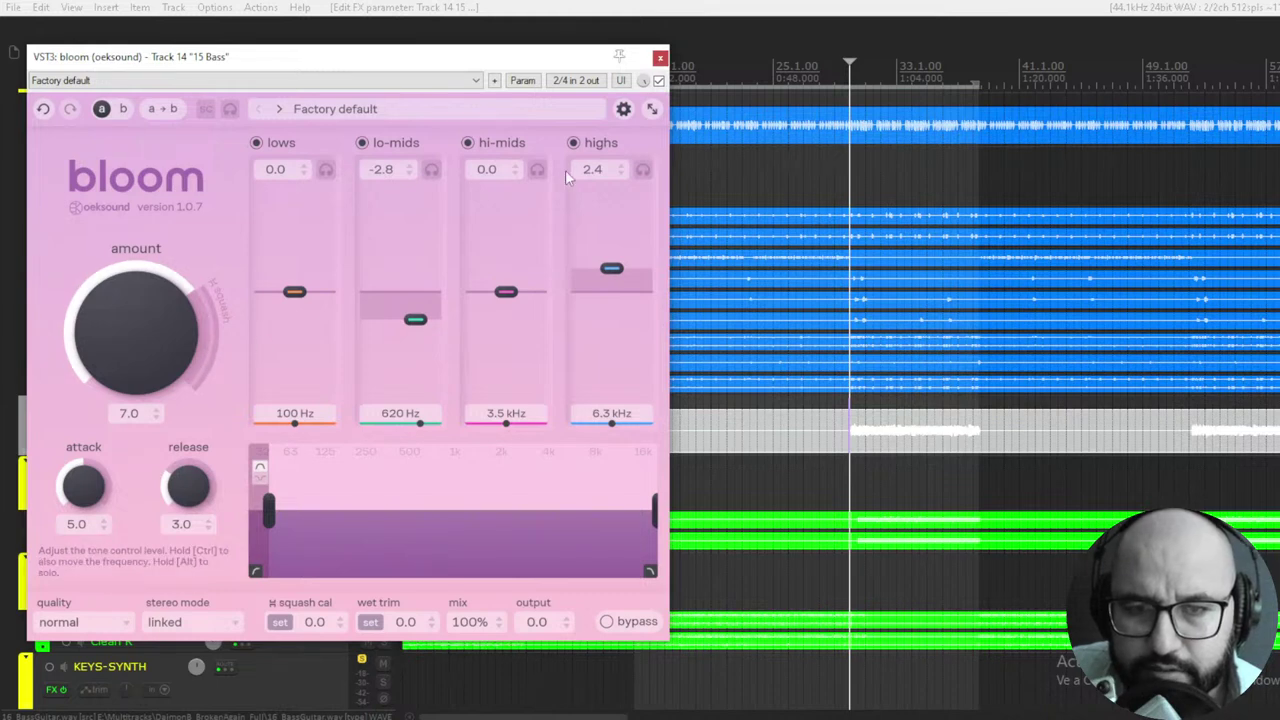
click(658, 82)
Step: Close the bass Bloom window, move the solo to Distorted Gtrs, and load an active Bloom there
click(660, 57)
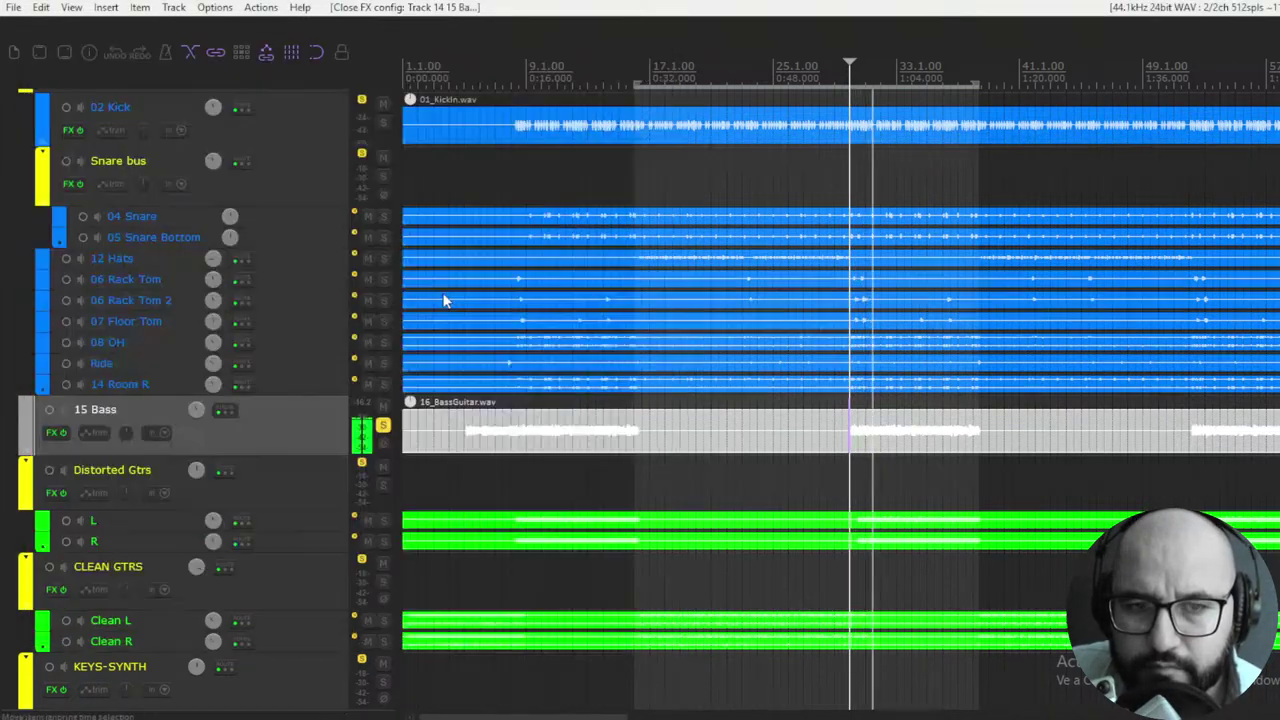
click(382, 425)
scroll(338, 440, down, 3)
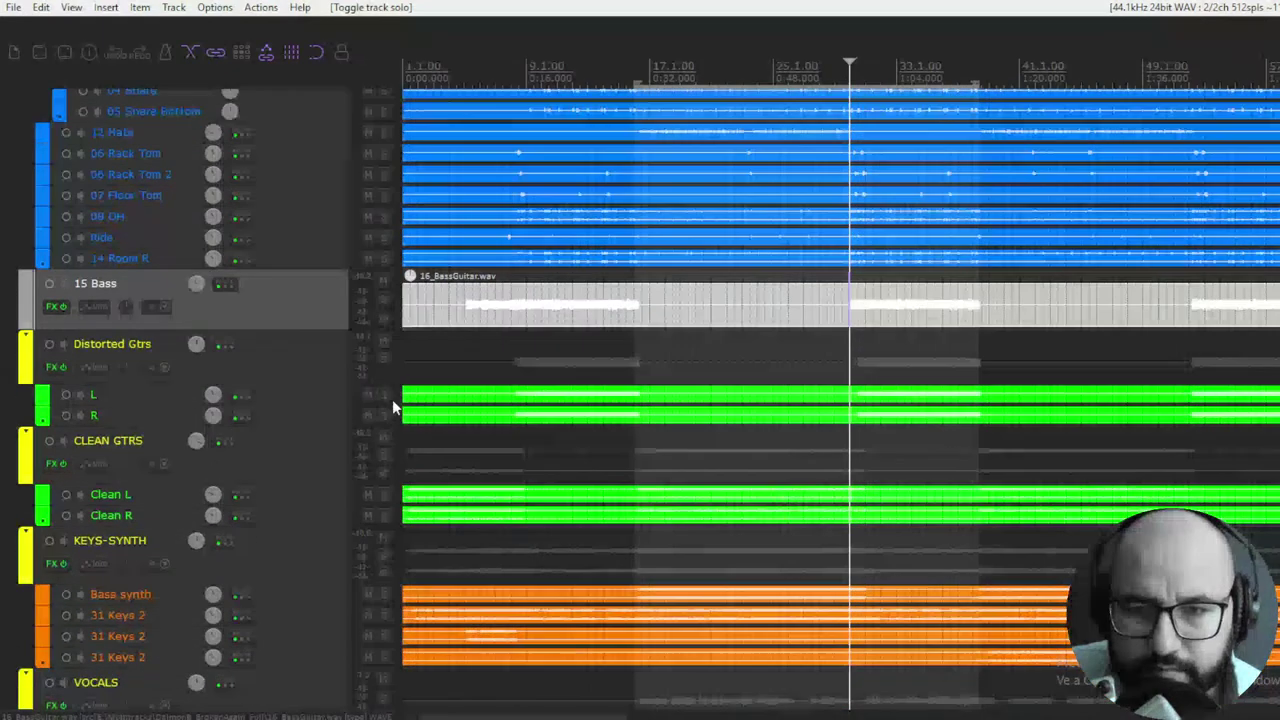
click(383, 360)
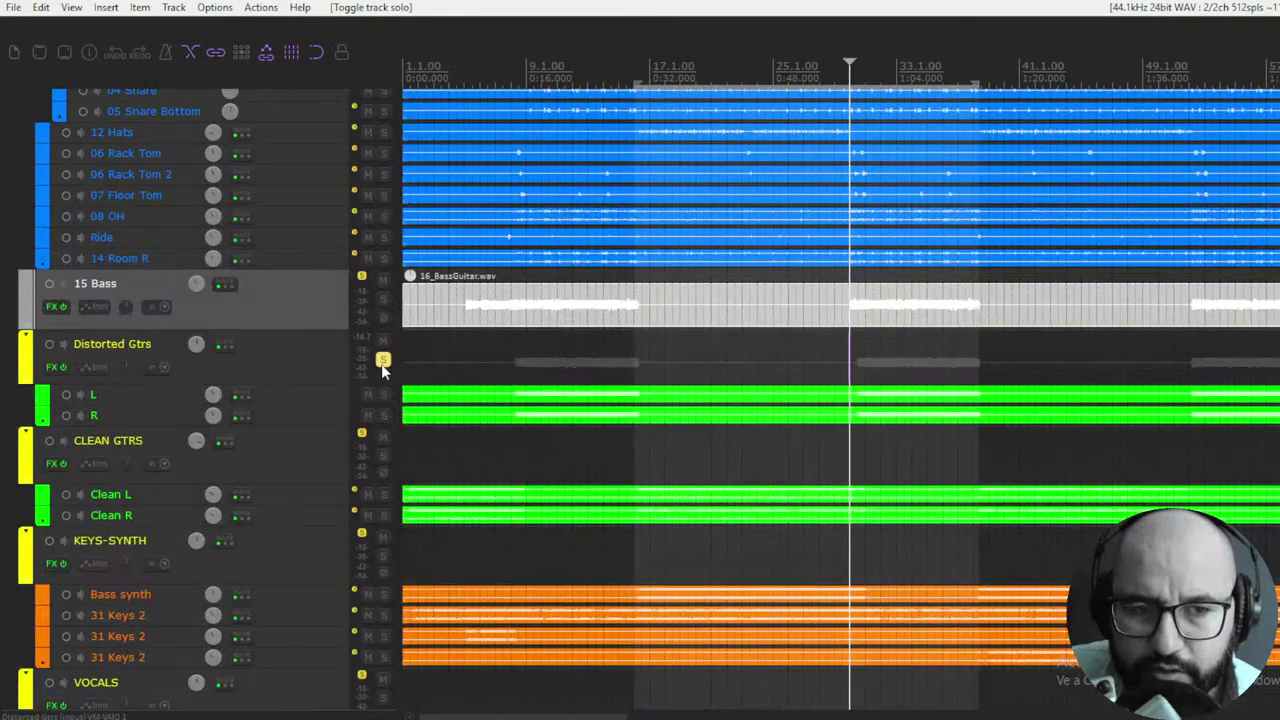
right_click(52, 369)
click(100, 383)
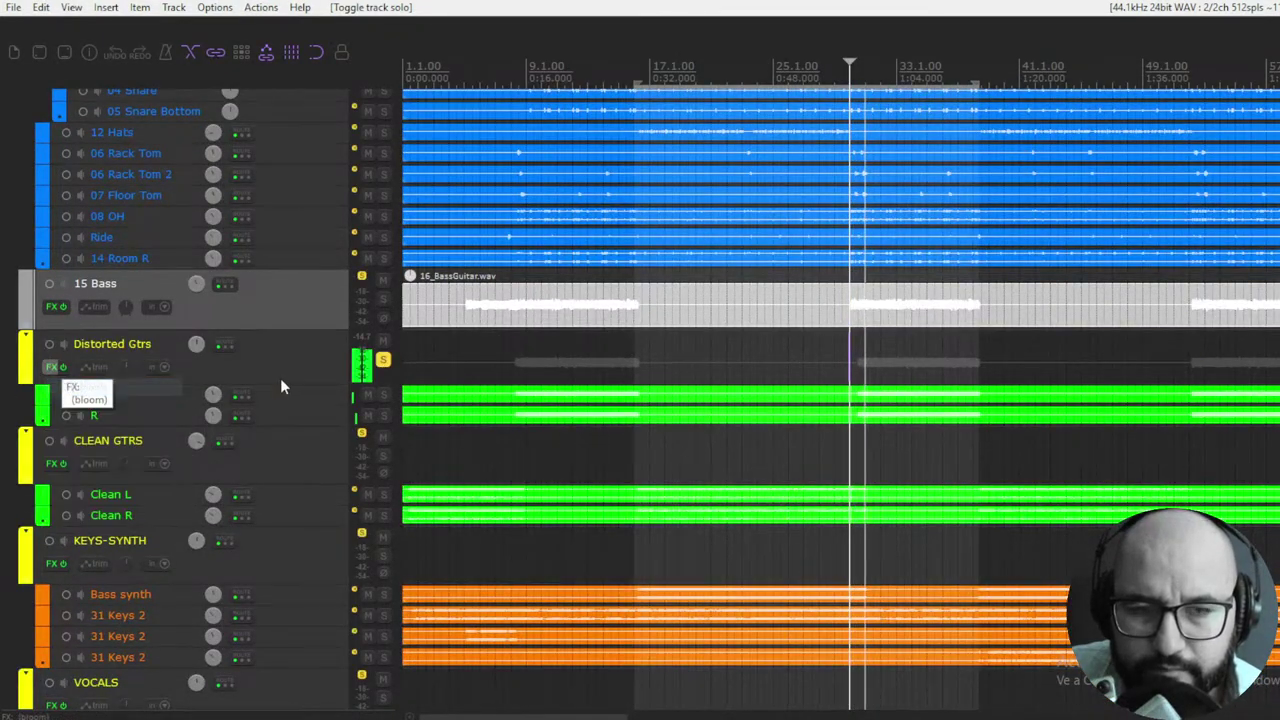
key(b)
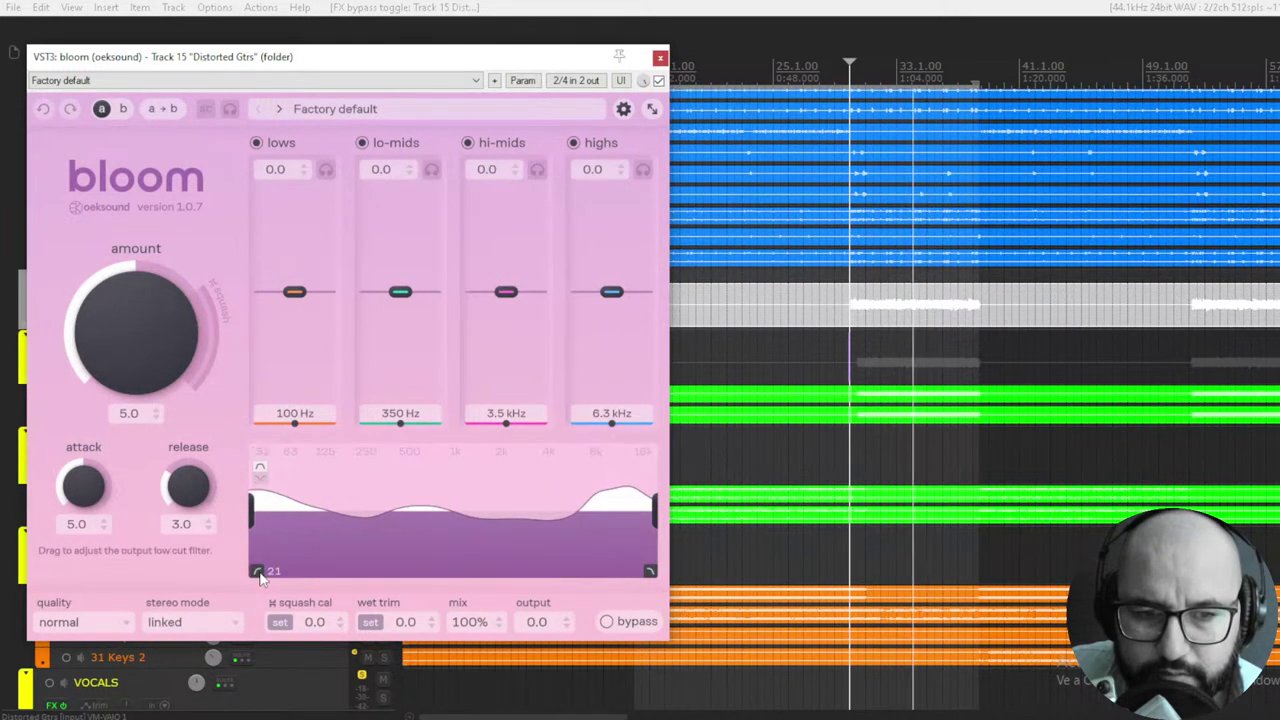
Step: On Distorted Gtrs, raise the output low cut, set amount 6.4 and highs -2.0, with A/B checks
drag(256, 571, 318, 545)
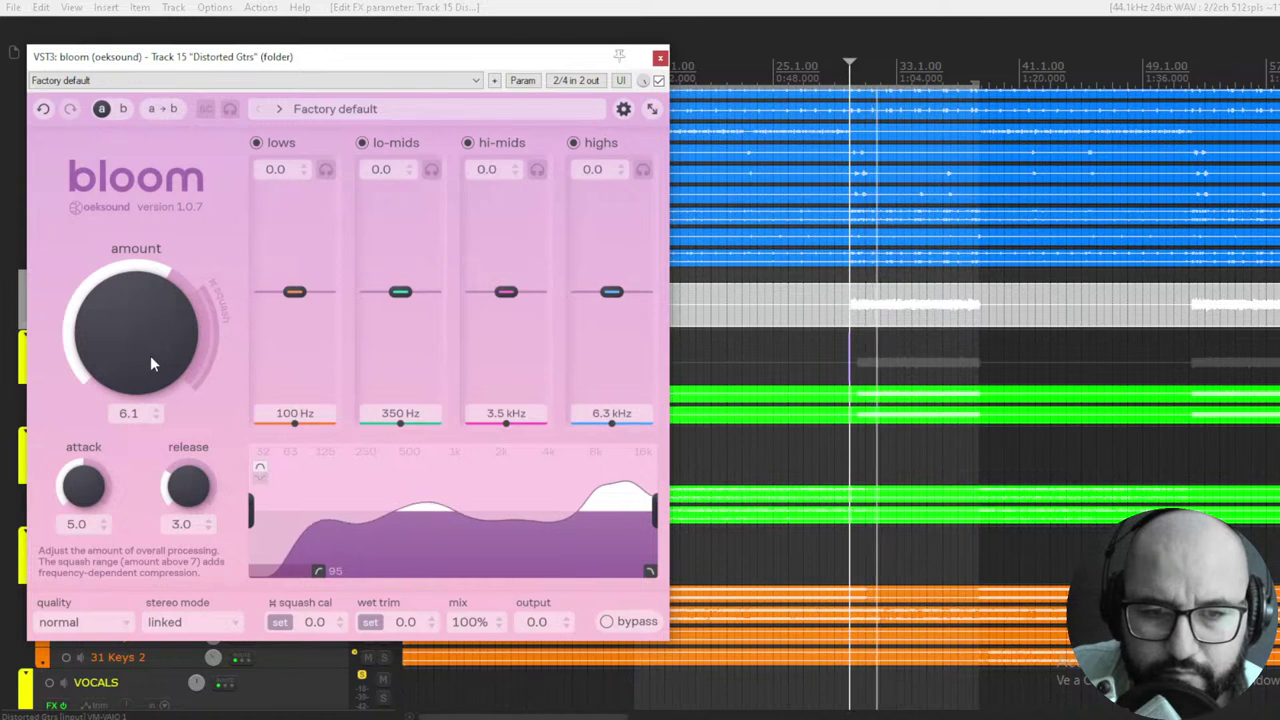
mouse_move(150, 355)
mouse_down()
mouse_move(153, 322)
mouse_move(150, 338)
mouse_up()
click(658, 81)
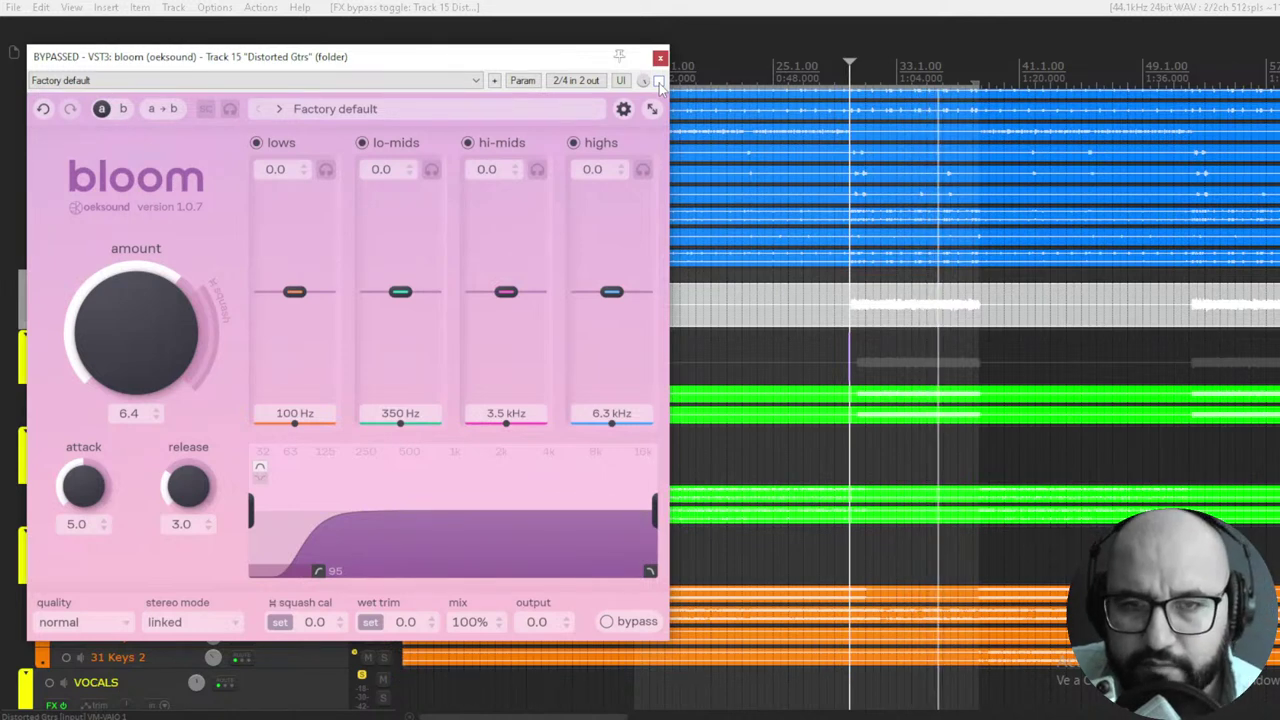
click(659, 84)
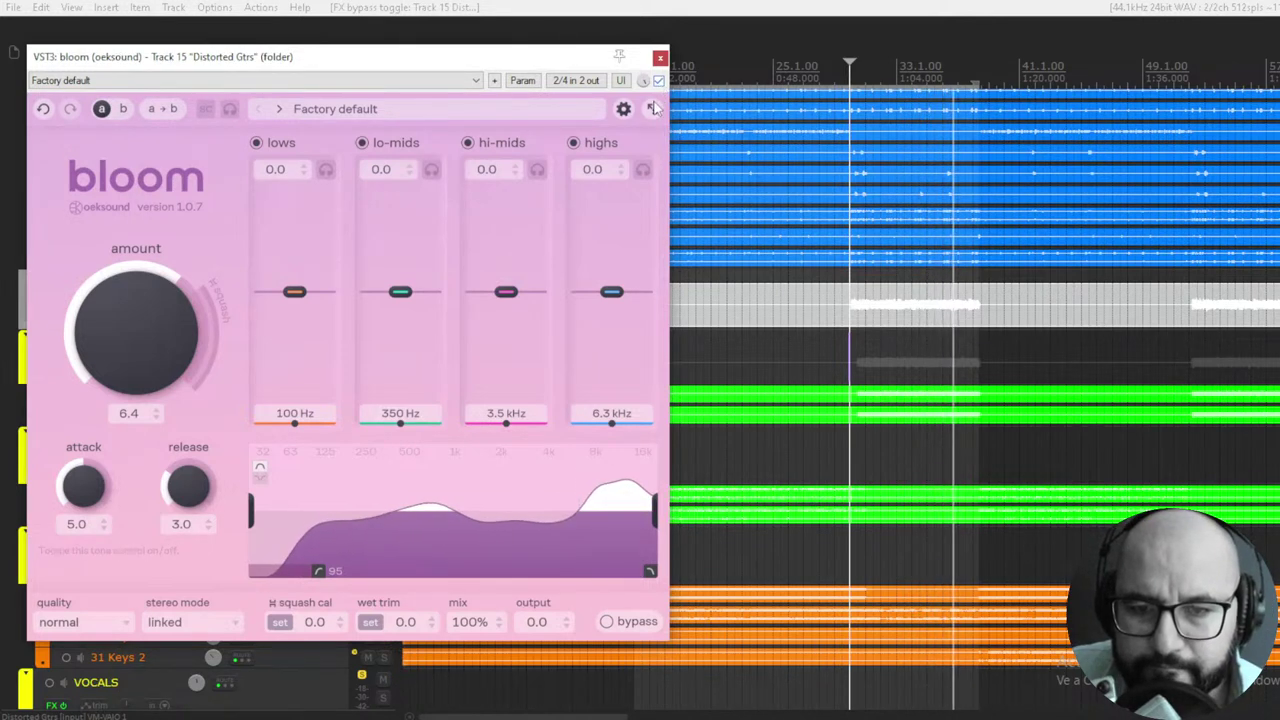
drag(612, 291, 616, 315)
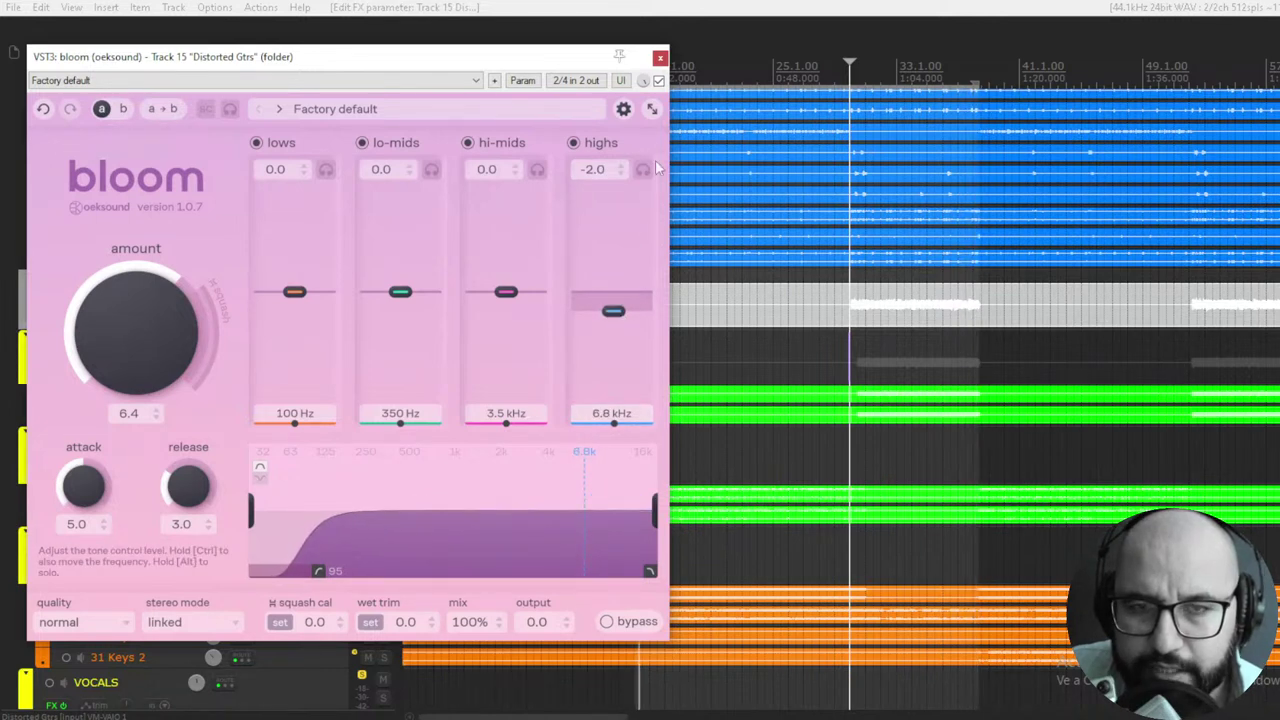
click(659, 84)
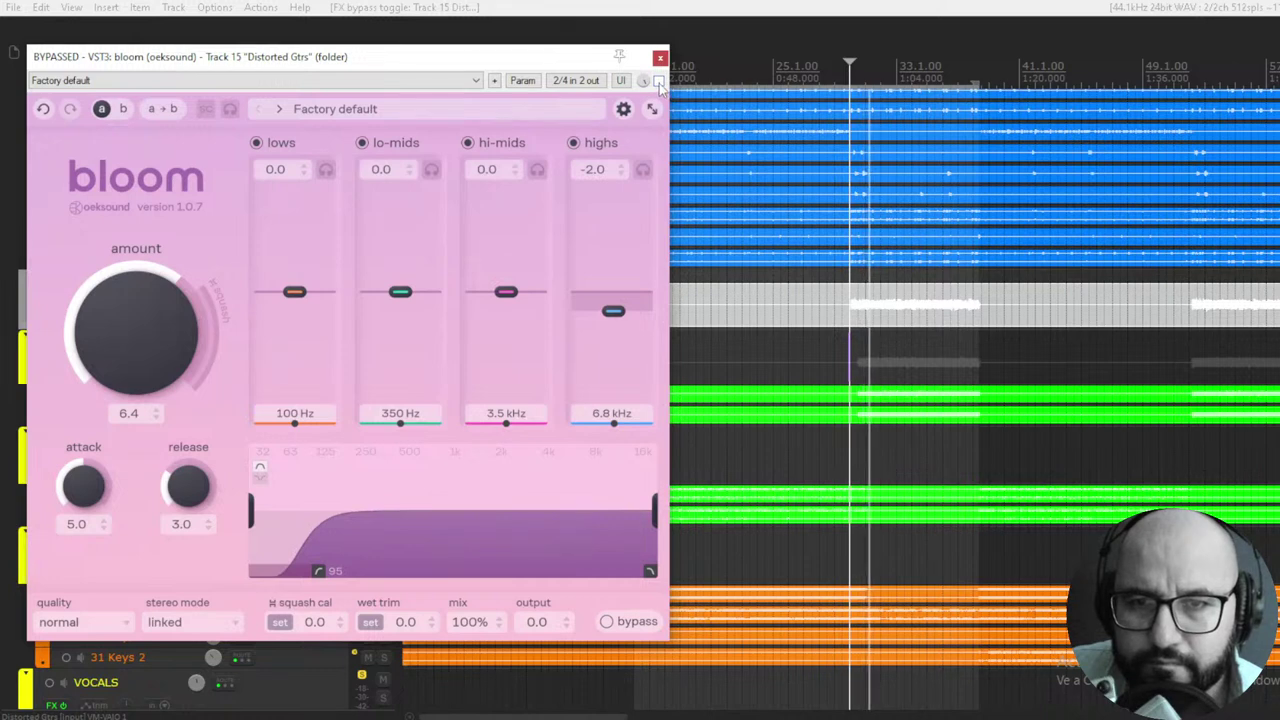
click(658, 82)
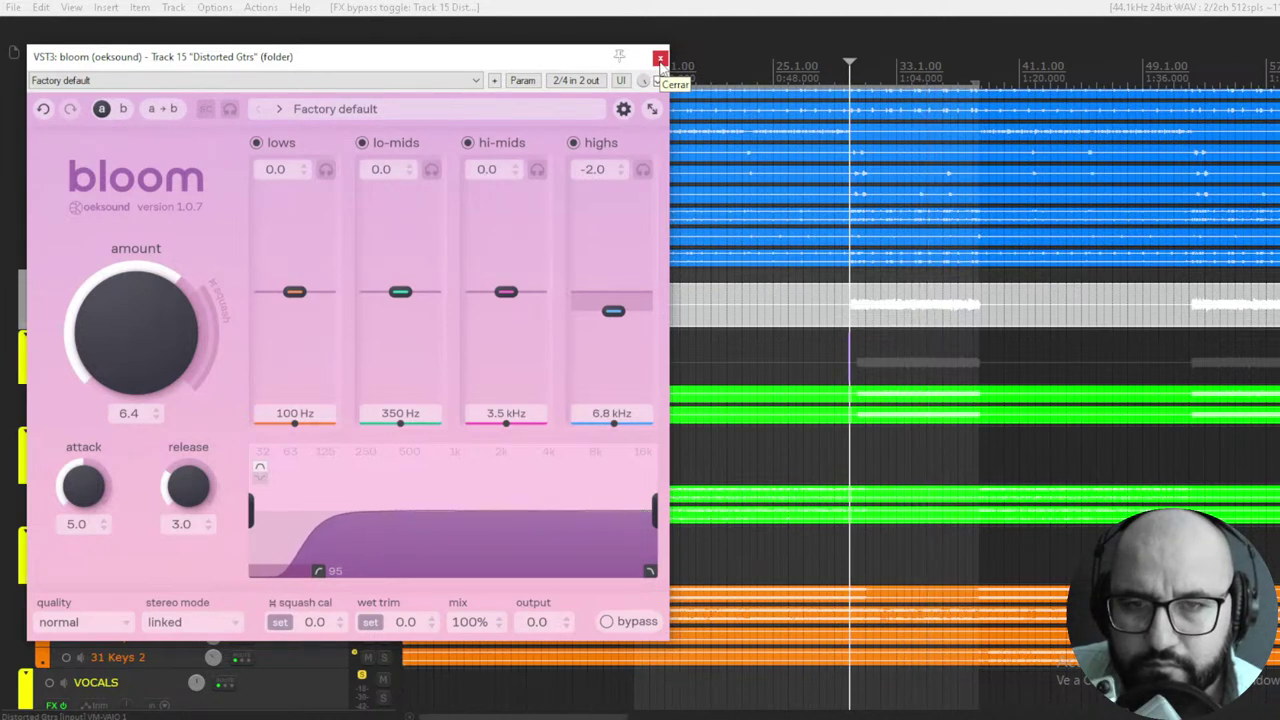
Step: Close the Distorted Gtrs window, solo CLEAN GTRS instead, and open Bloom on it
click(660, 60)
click(383, 359)
scroll(298, 418, down, 2)
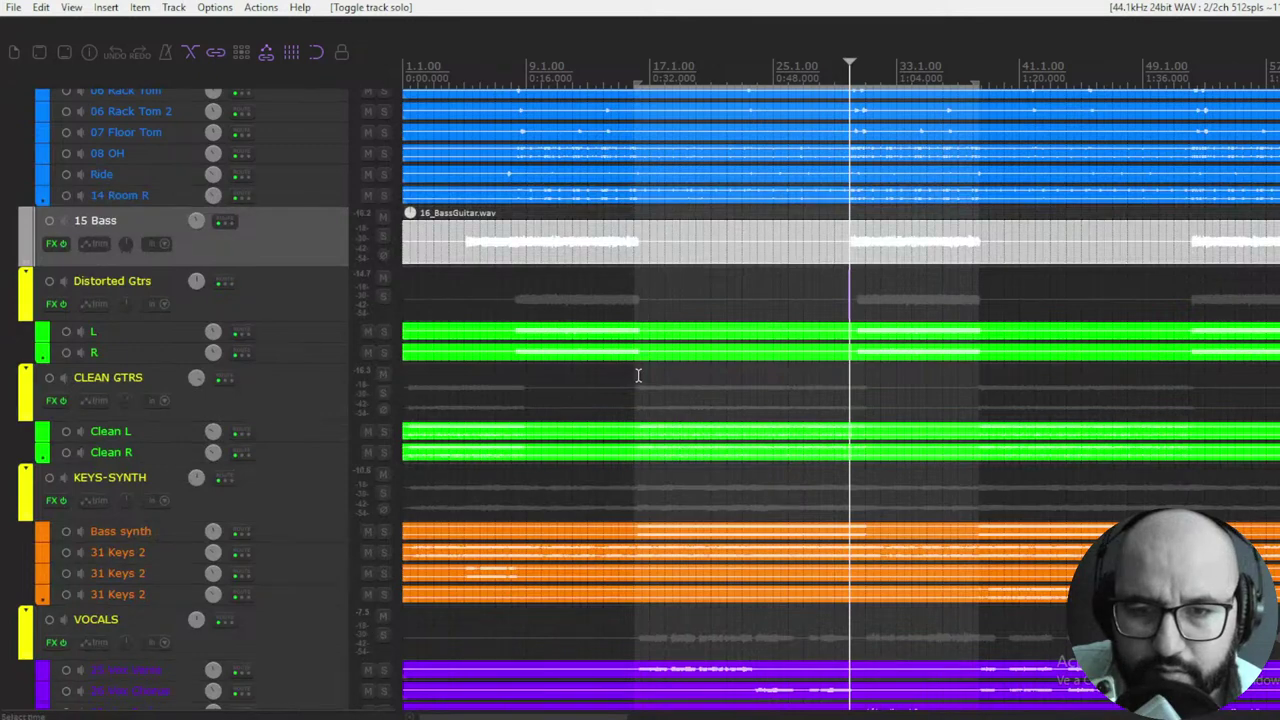
click(634, 372)
click(383, 393)
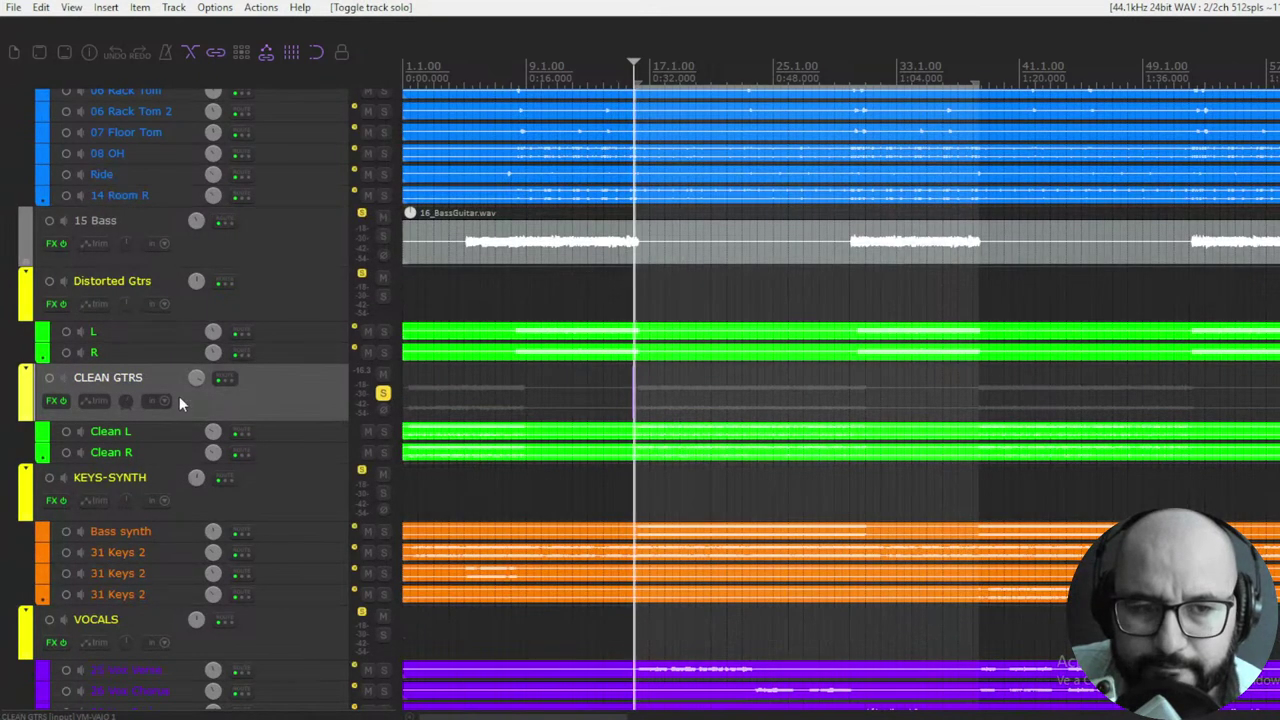
right_click(52, 401)
click(75, 420)
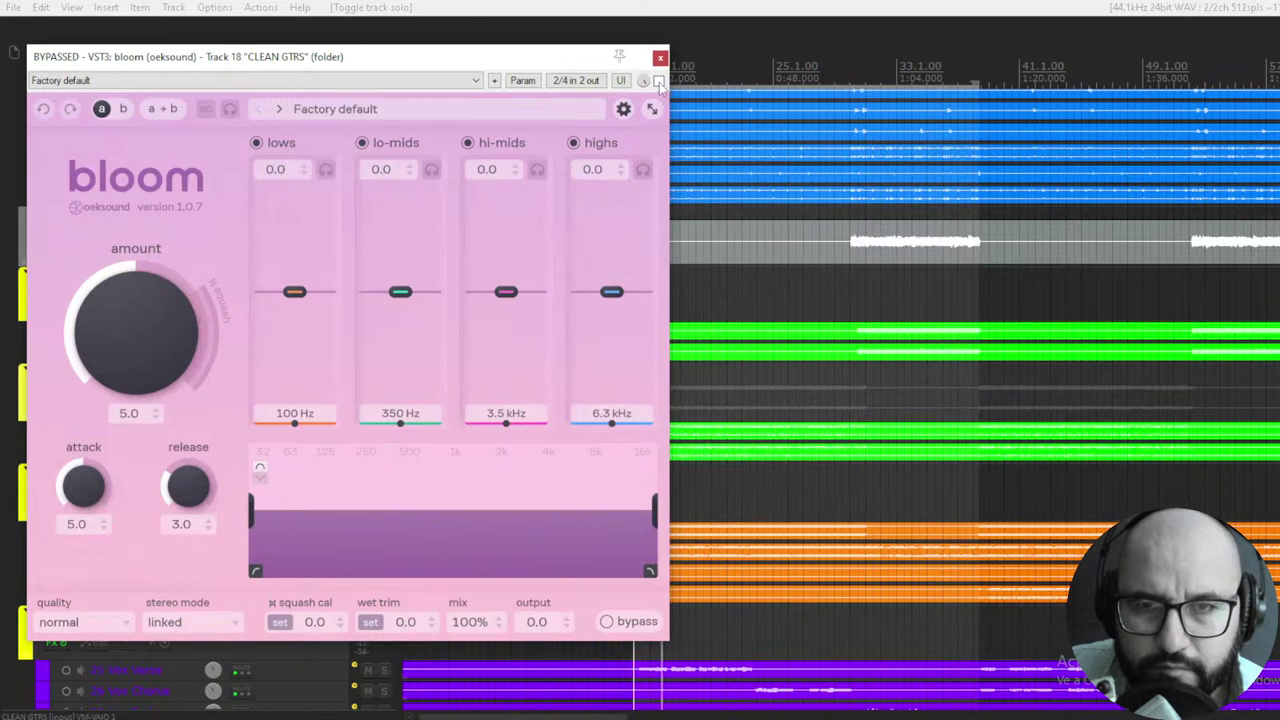
Step: Activate Bloom on CLEAN GTRS and set the output low cut to 85 Hz, briefly soloing the highs
click(658, 82)
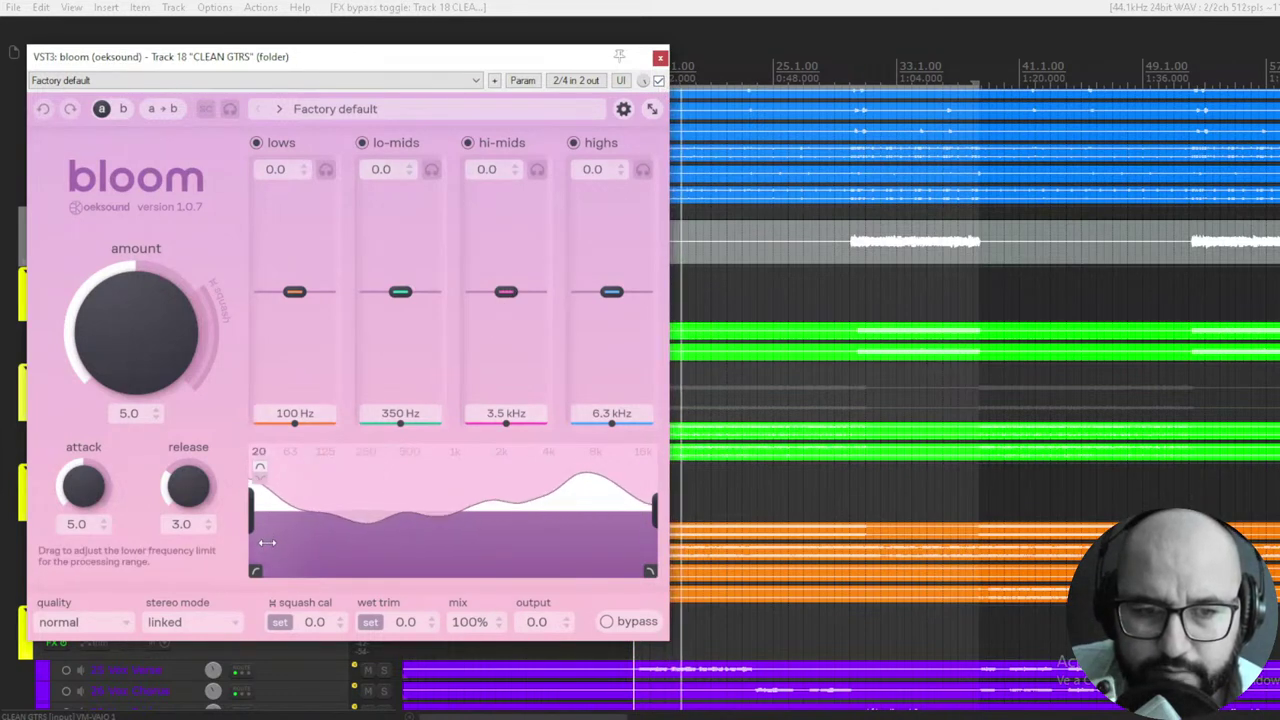
drag(256, 571, 314, 578)
drag(134, 351, 146, 309)
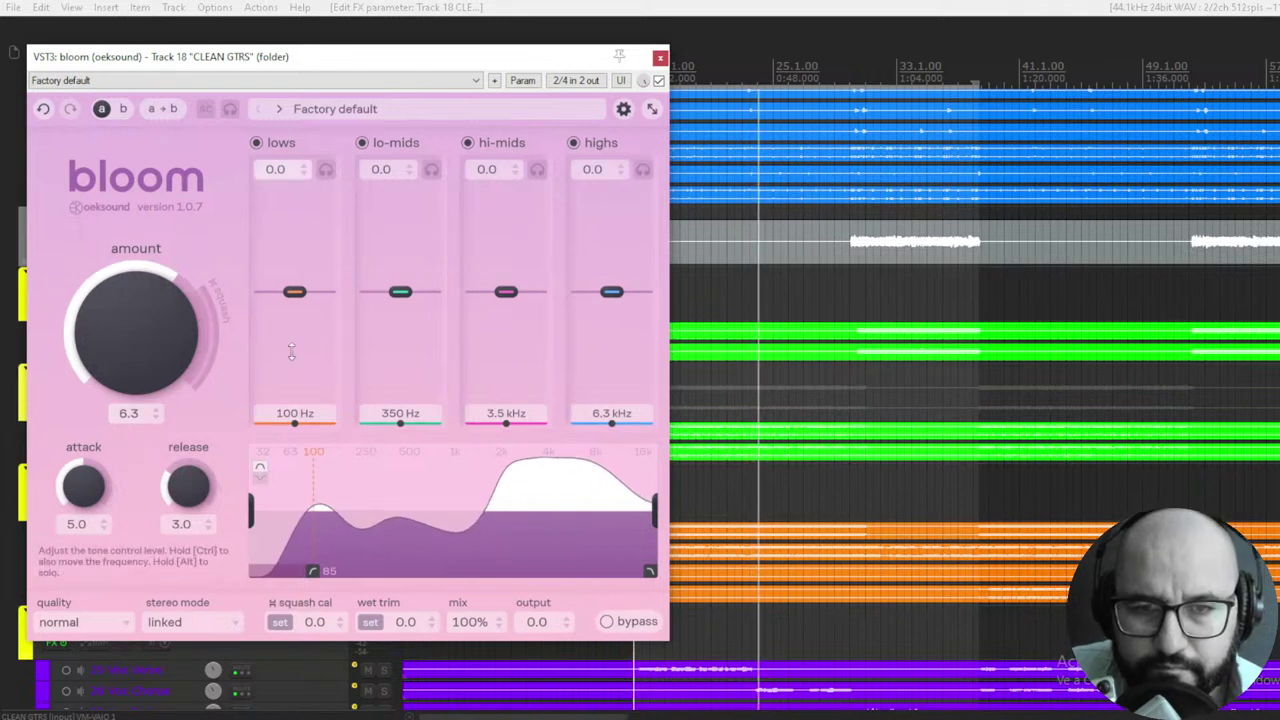
key(alt)
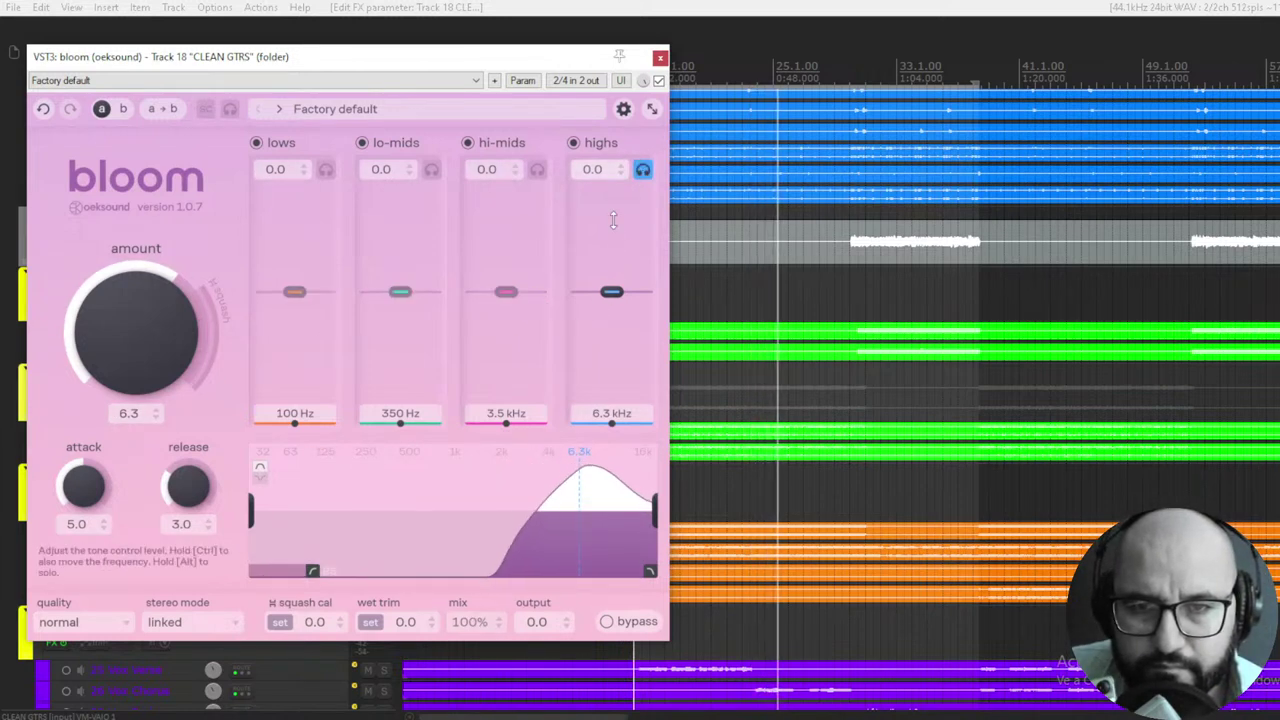
click(643, 172)
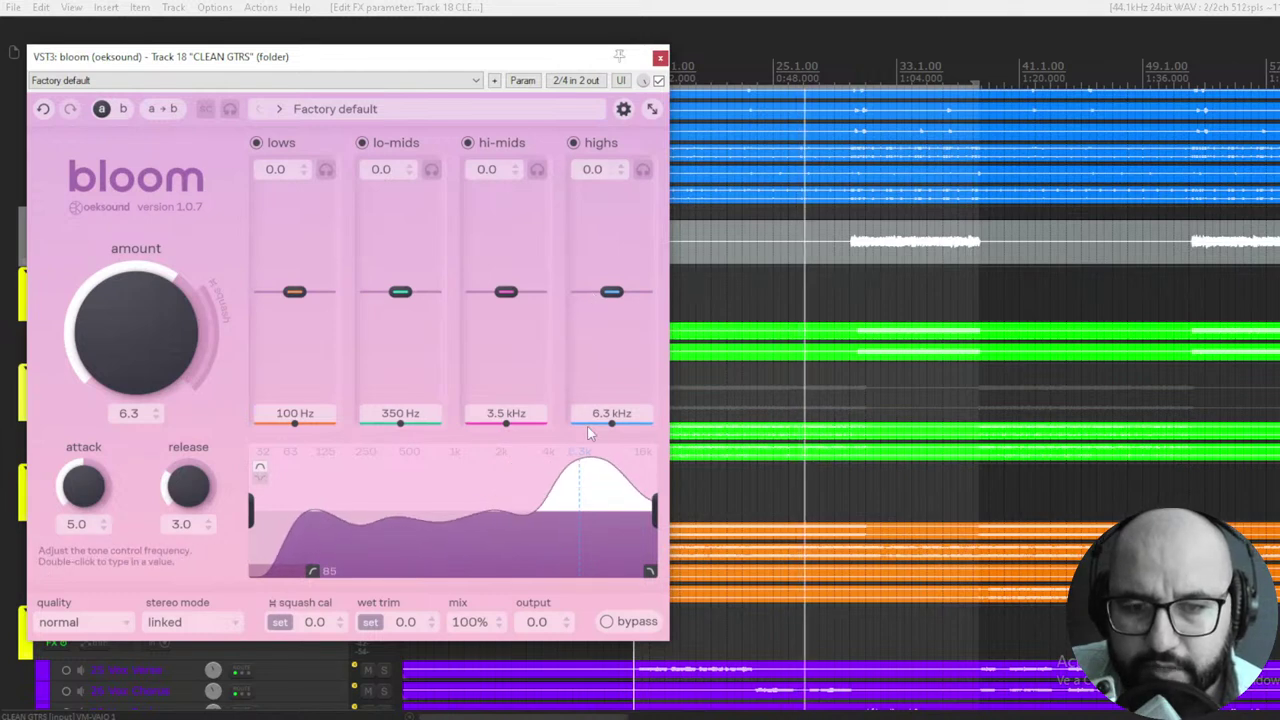
Step: Compare Bloom against the dry guitars twice, then raise the amount from 6.3 to 6.7
click(658, 81)
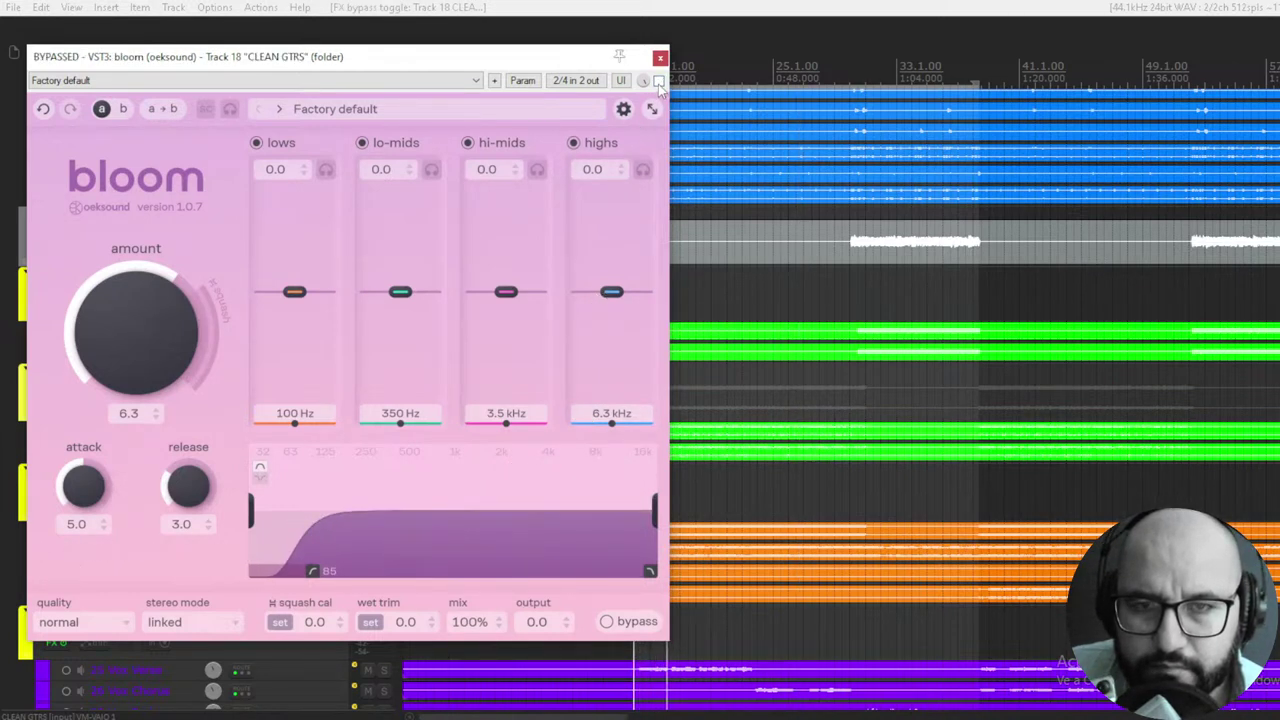
click(658, 81)
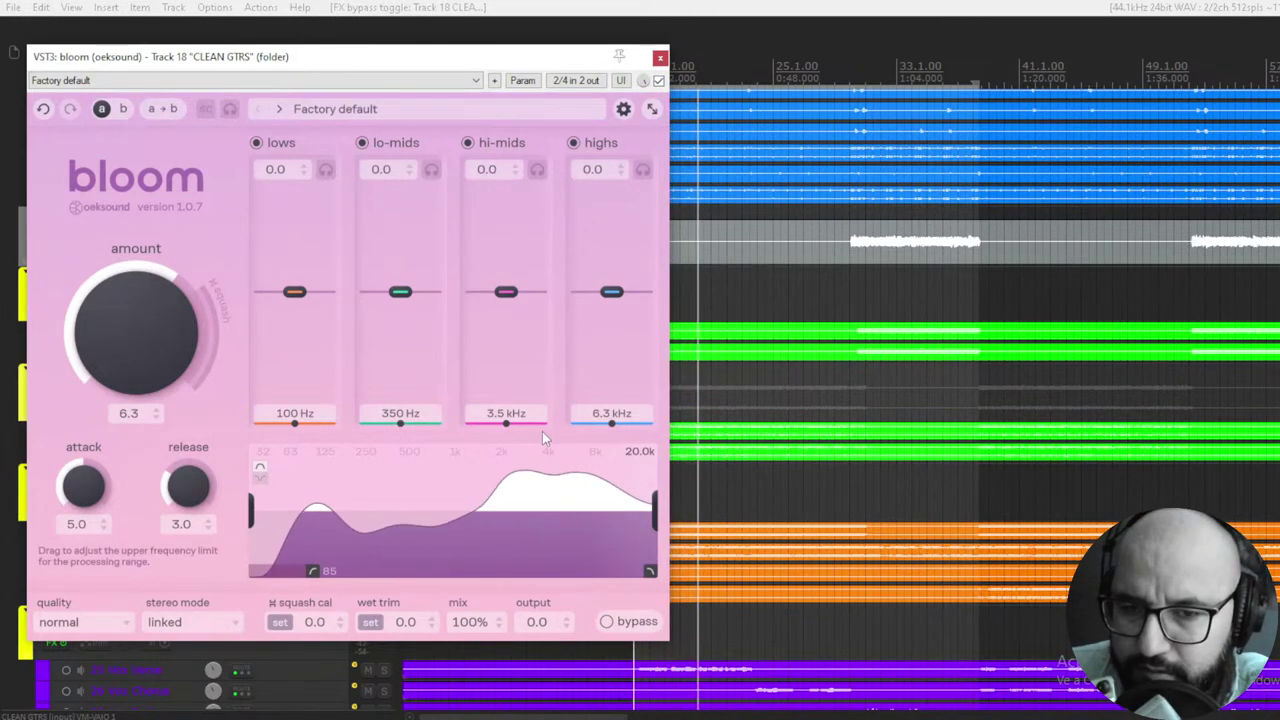
click(658, 82)
click(658, 82)
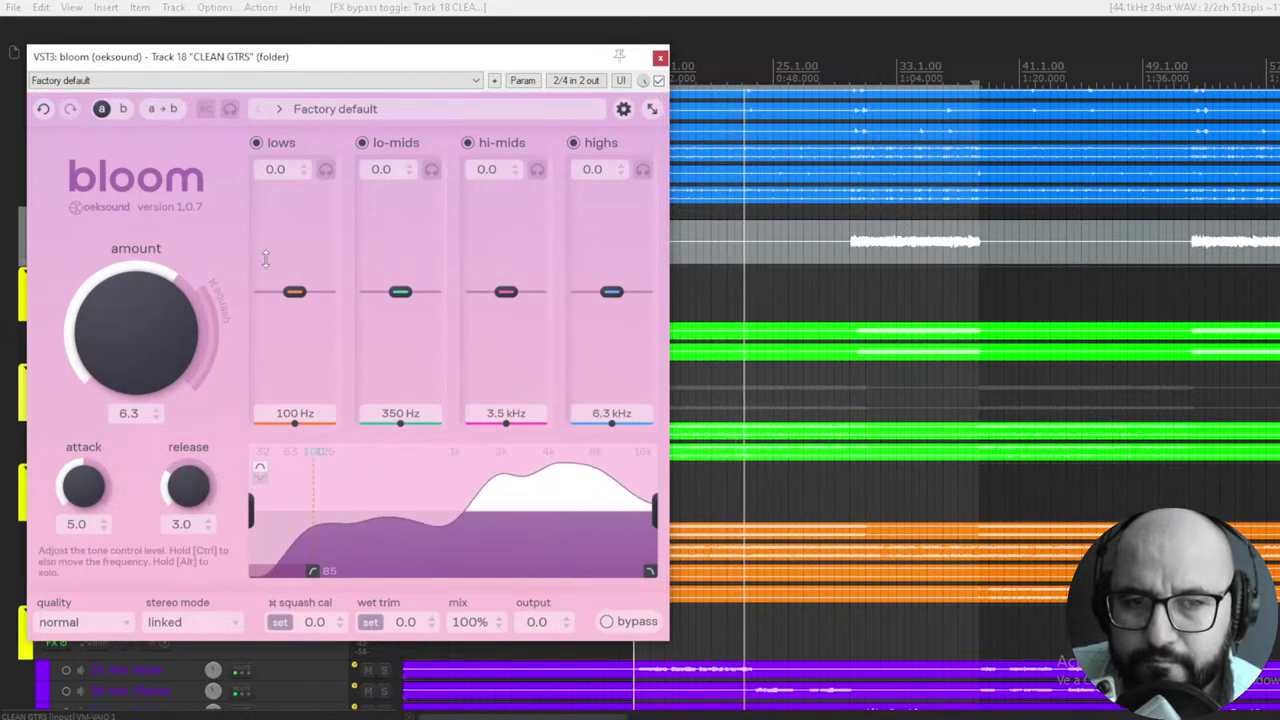
drag(148, 318, 149, 303)
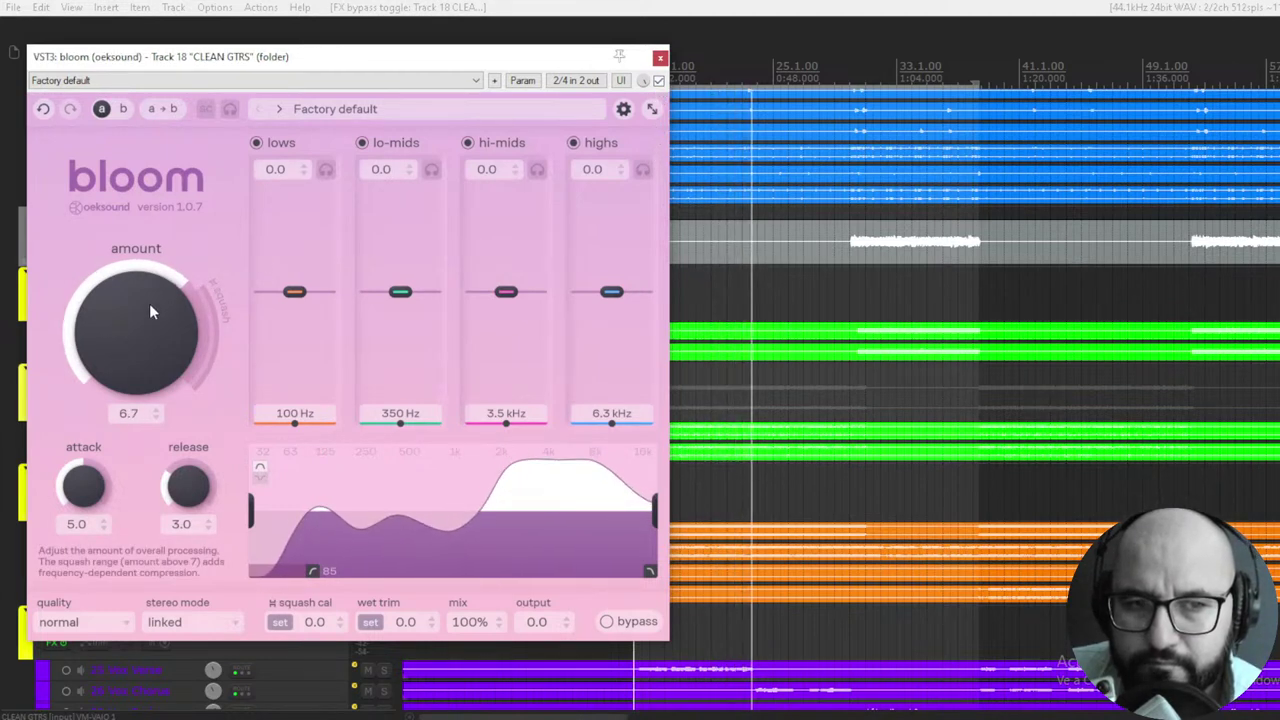
Step: Close the CLEAN GTRS window, move the solo to KEYS-SYNTH, and open Bloom on it
click(660, 60)
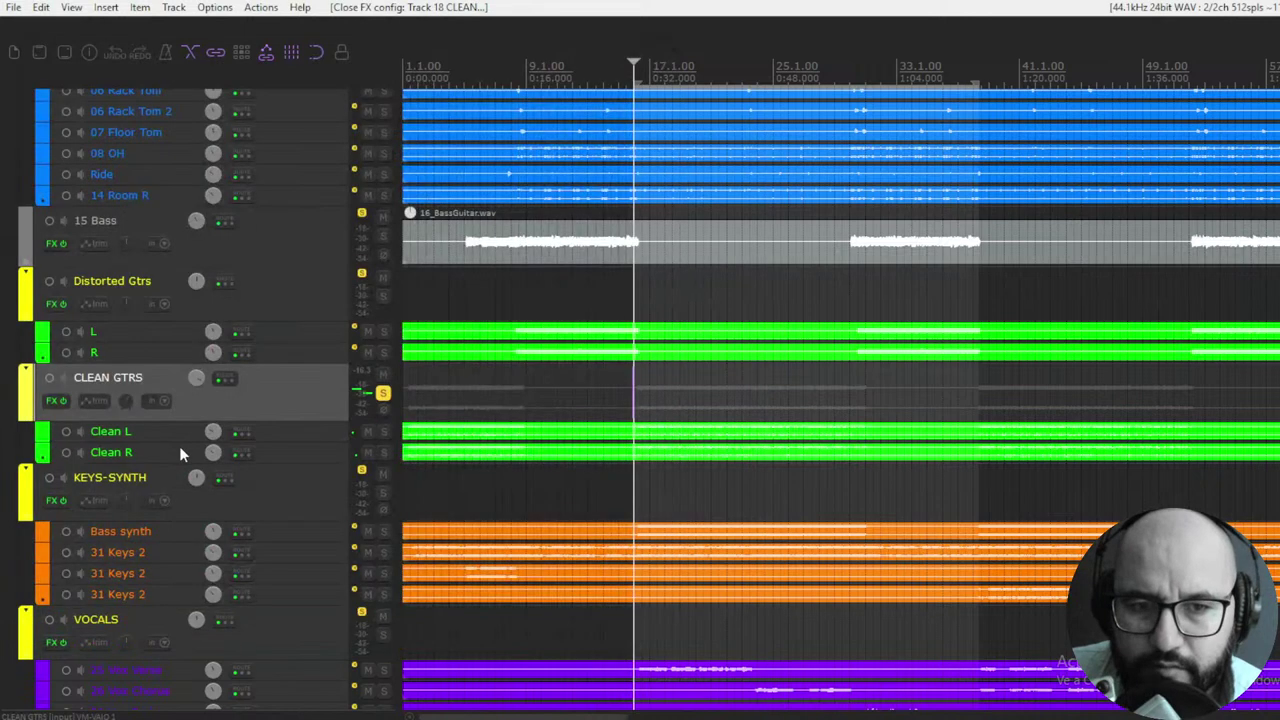
click(383, 396)
scroll(276, 479, down, 1)
click(384, 431)
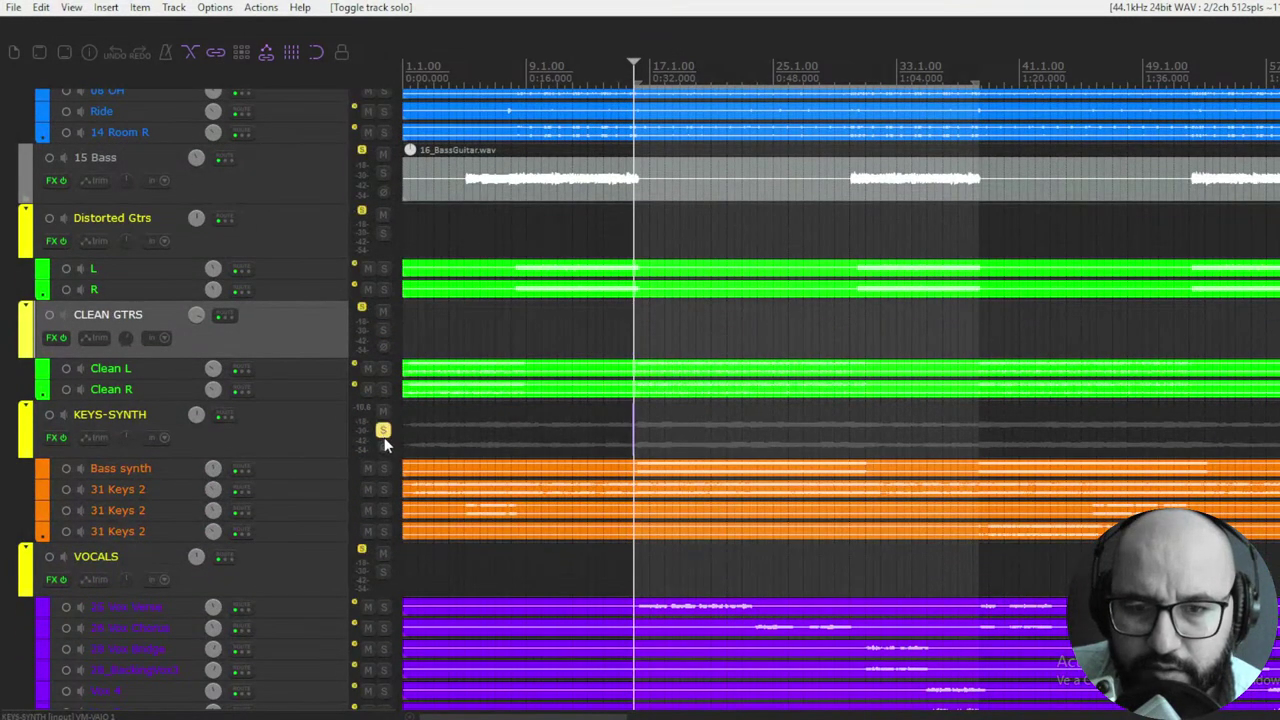
right_click(54, 436)
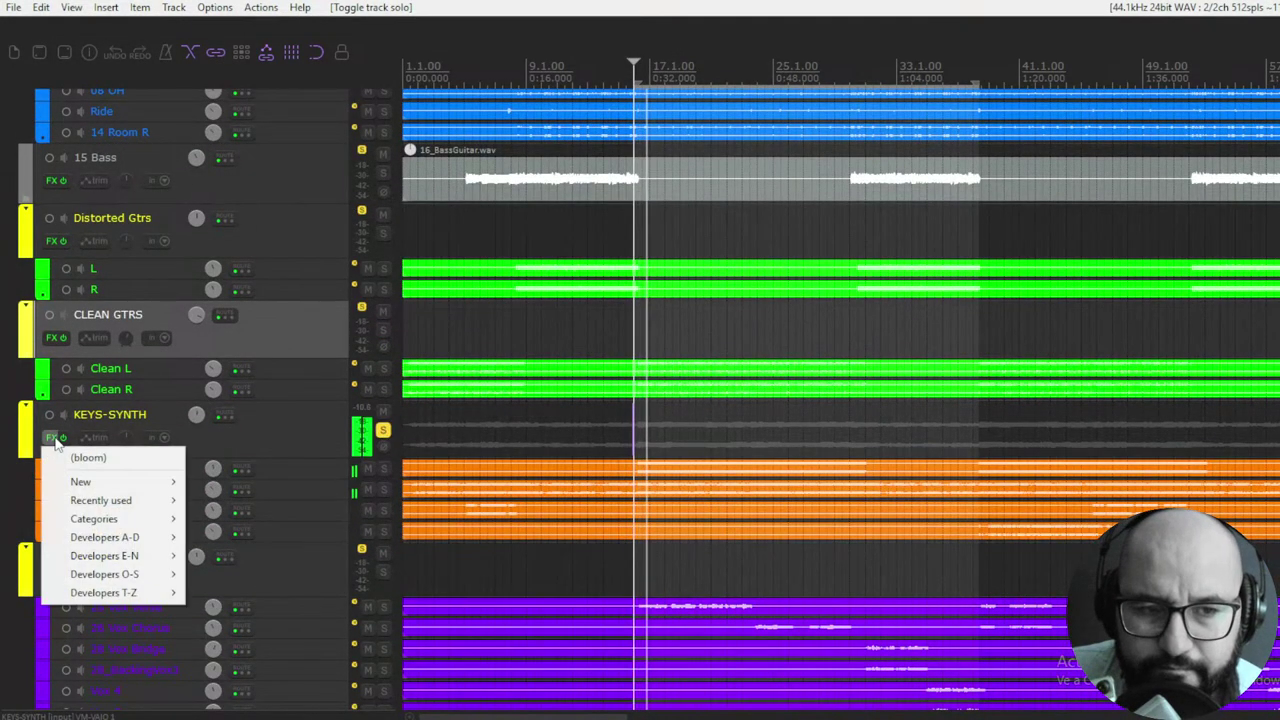
click(80, 457)
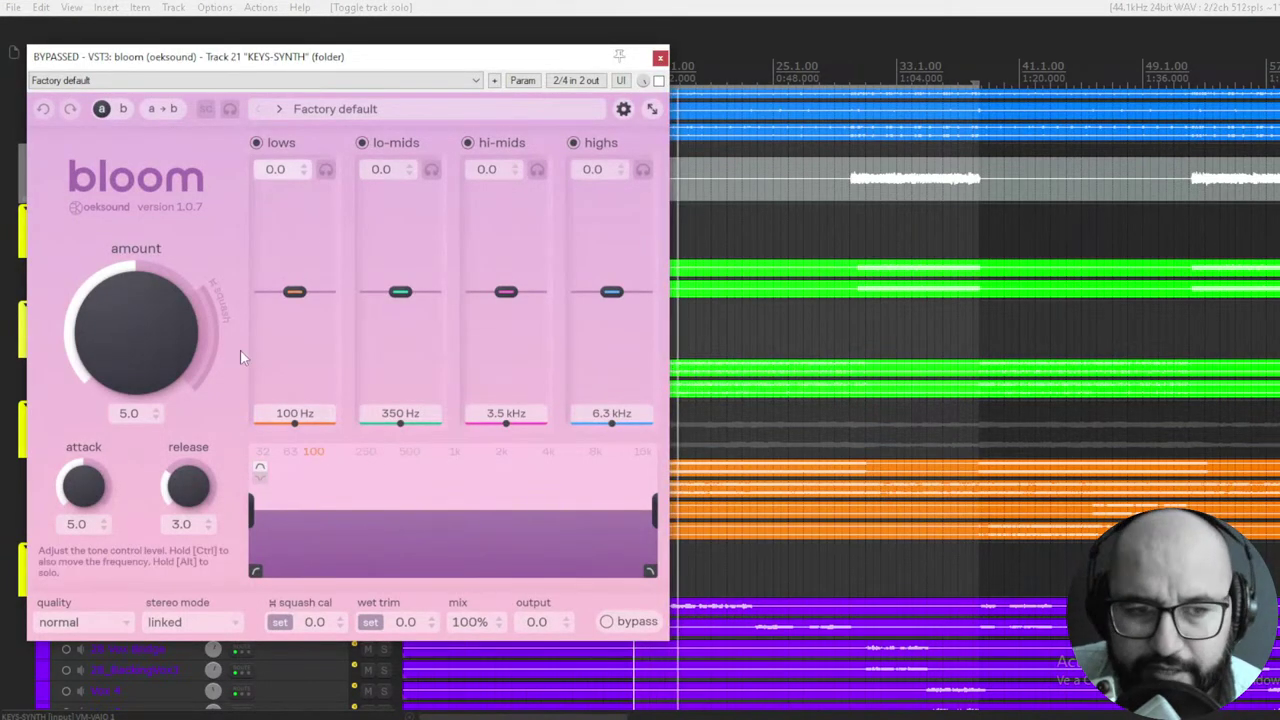
Step: Activate KEYS-SYNTH Bloom, raise the amount, add a ~60 Hz low cut and audition the hi-mids band
click(658, 81)
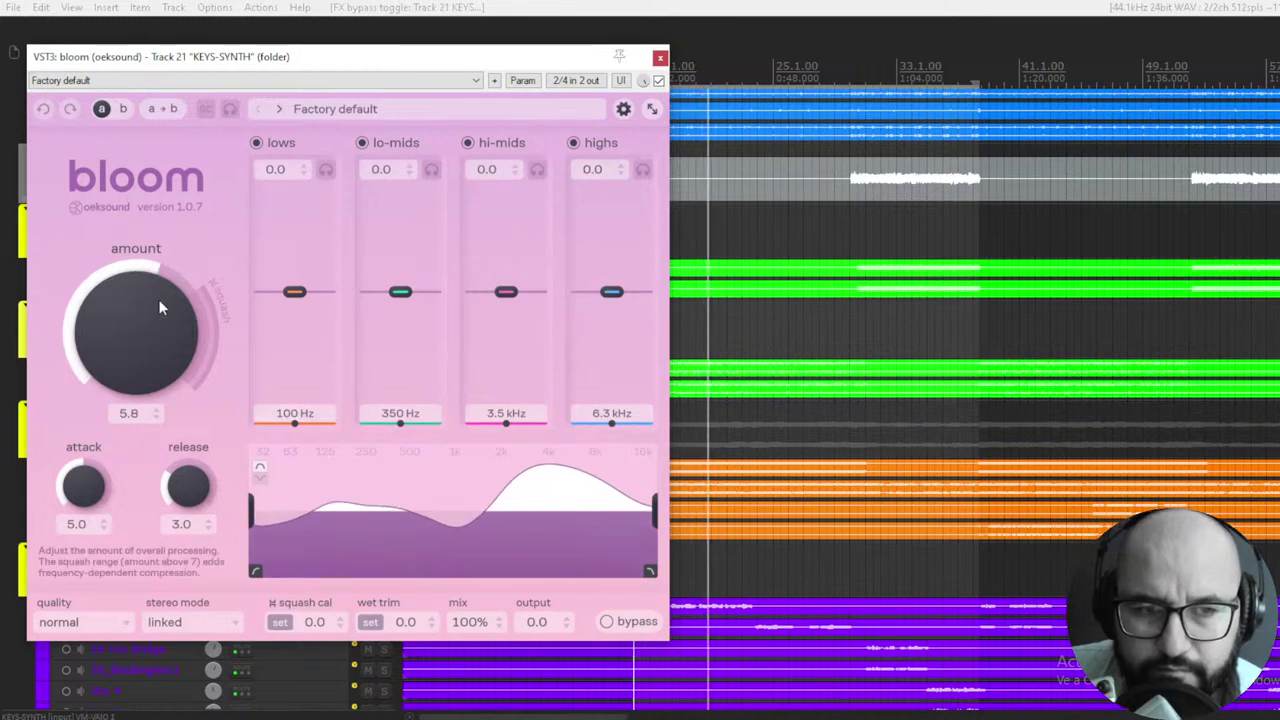
drag(158, 299, 172, 259)
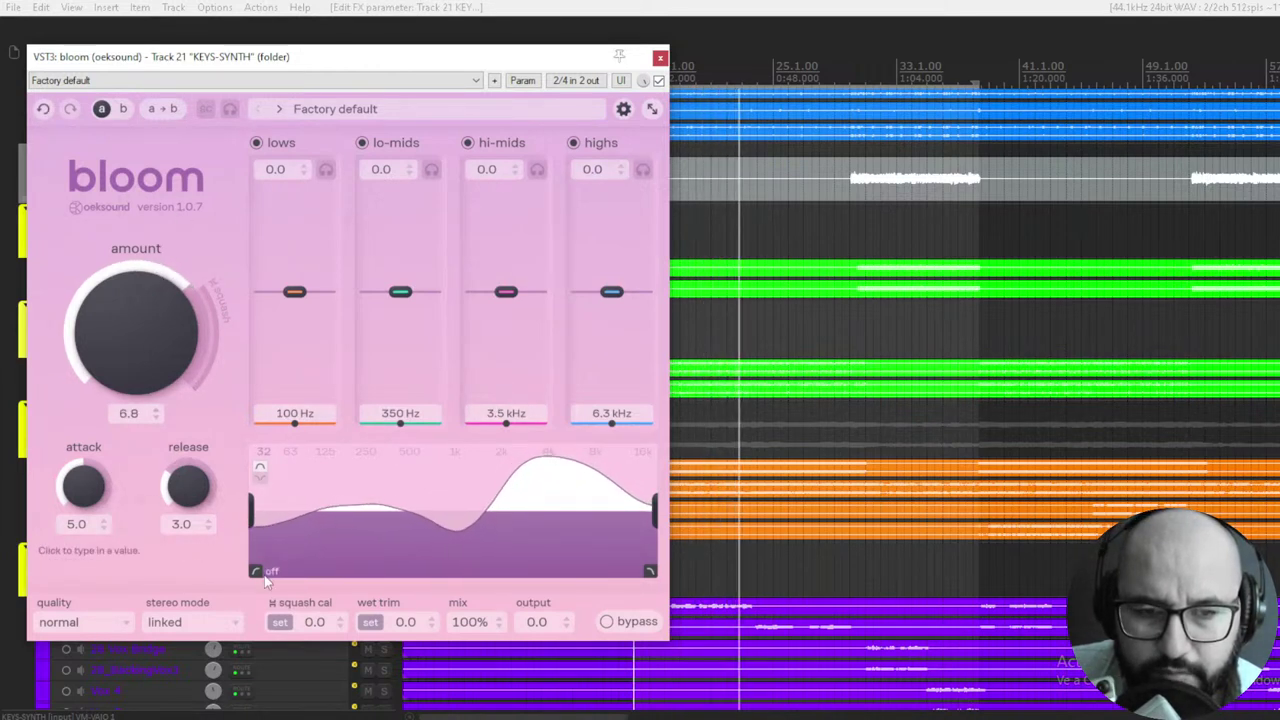
drag(255, 570, 299, 574)
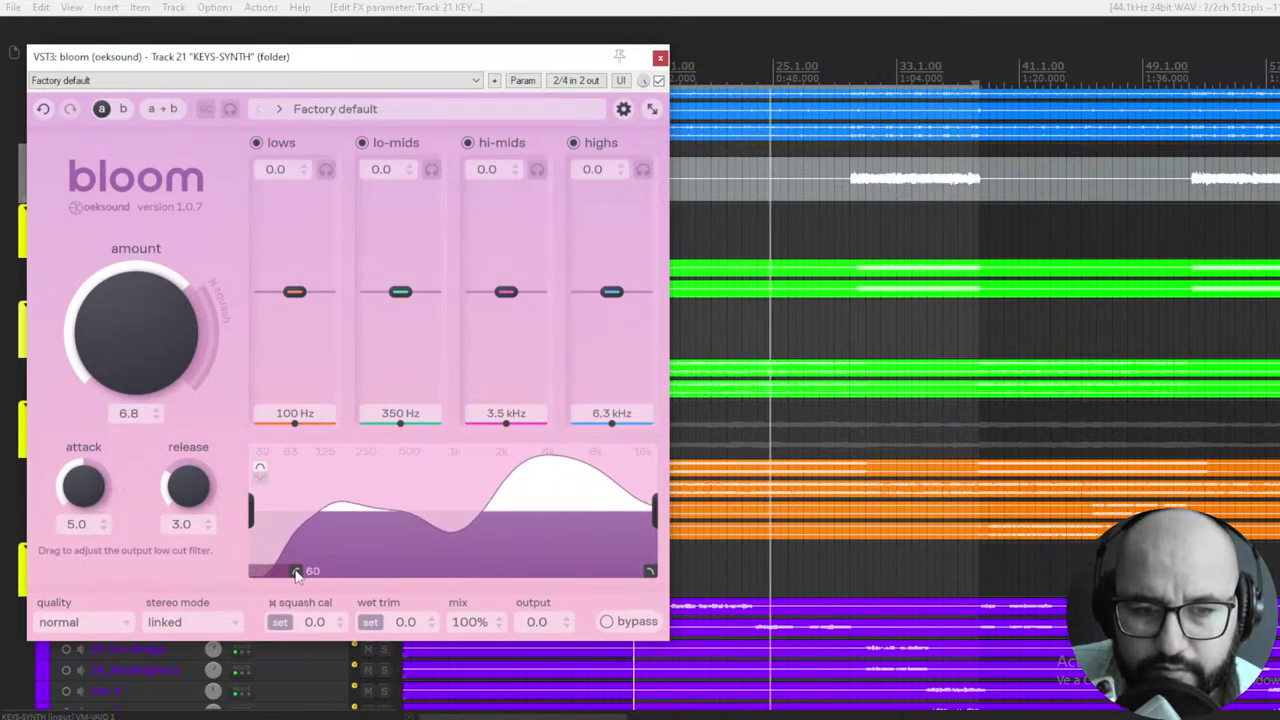
click(537, 174)
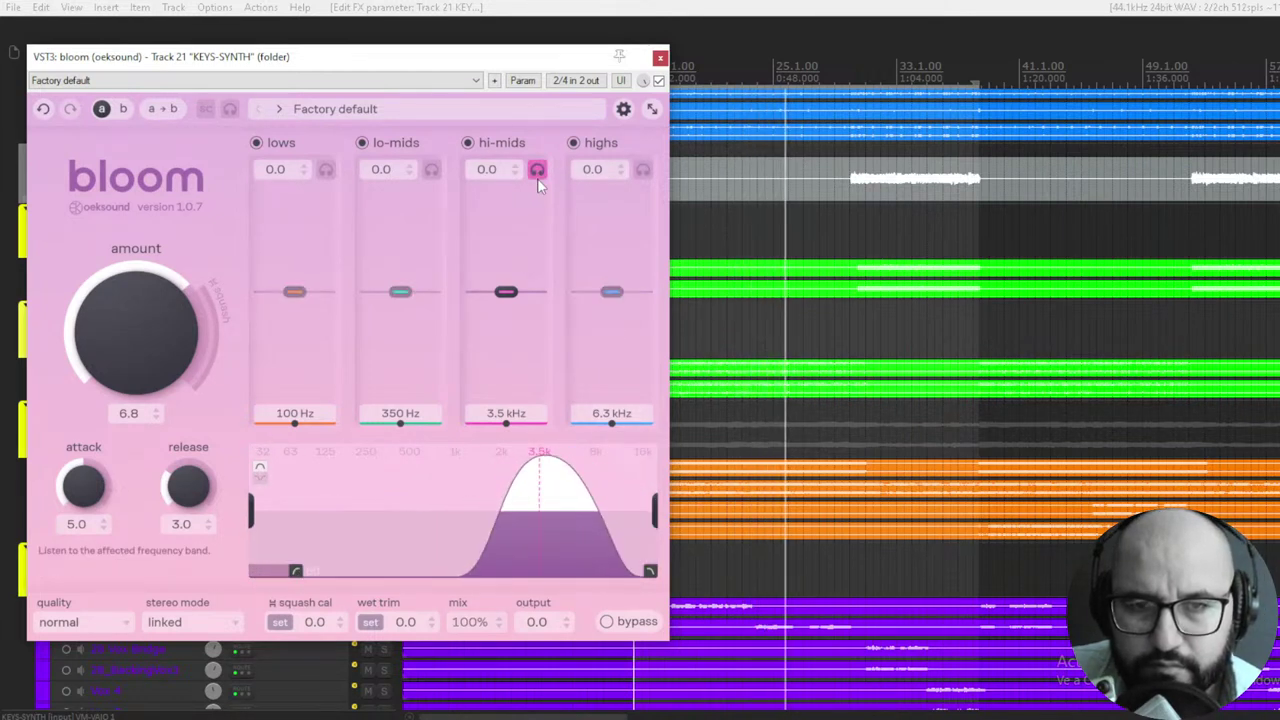
click(537, 172)
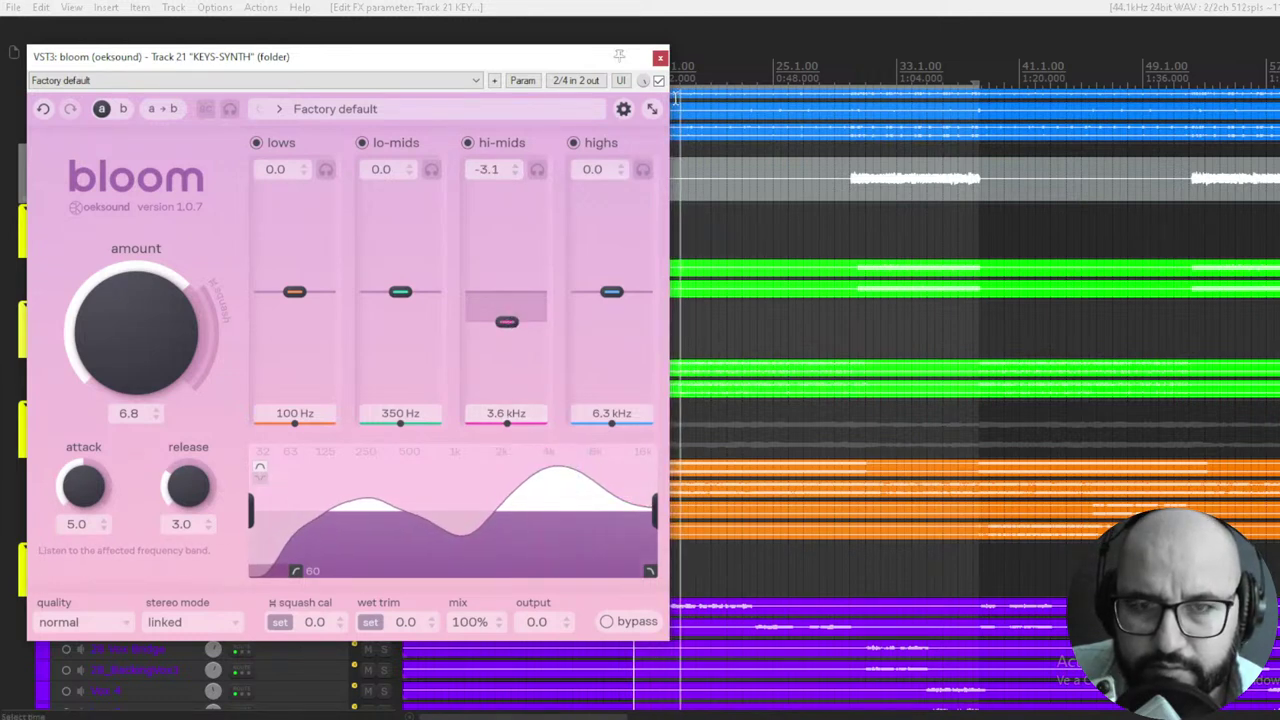
Step: After an A/B check, nudge the low cut to 64 Hz and amount to 7.0, then bypass
click(658, 80)
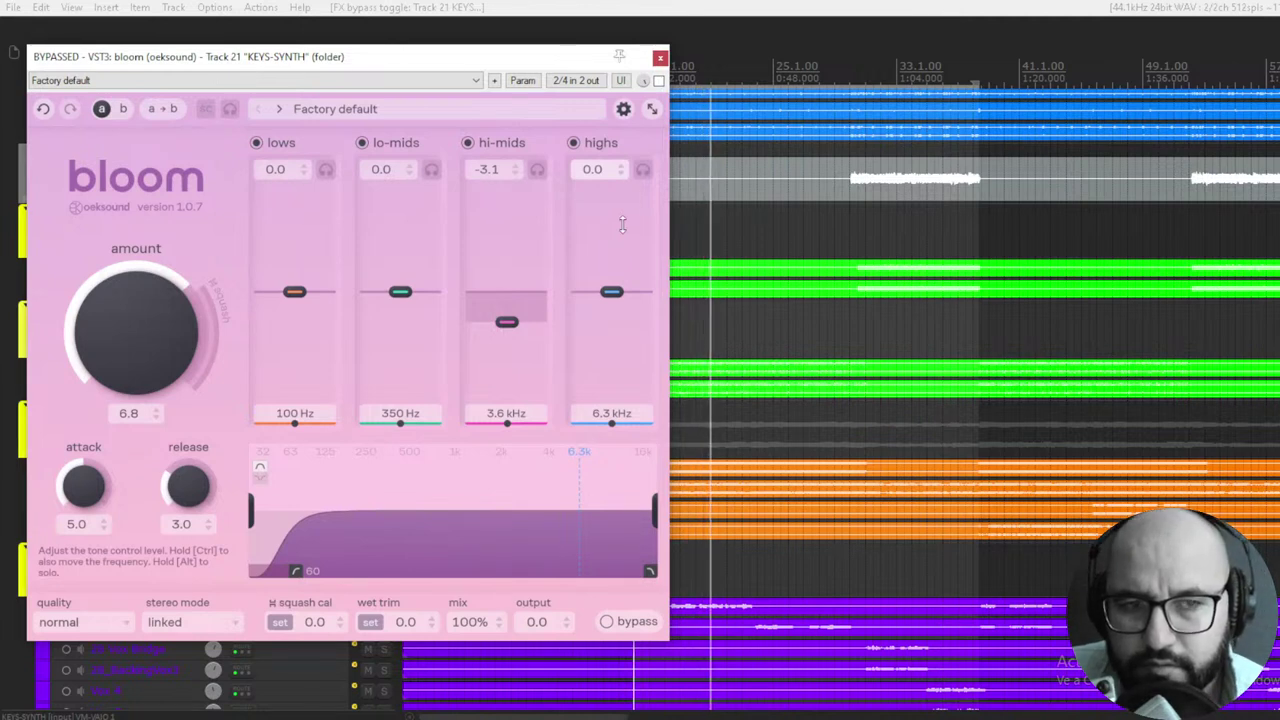
click(658, 80)
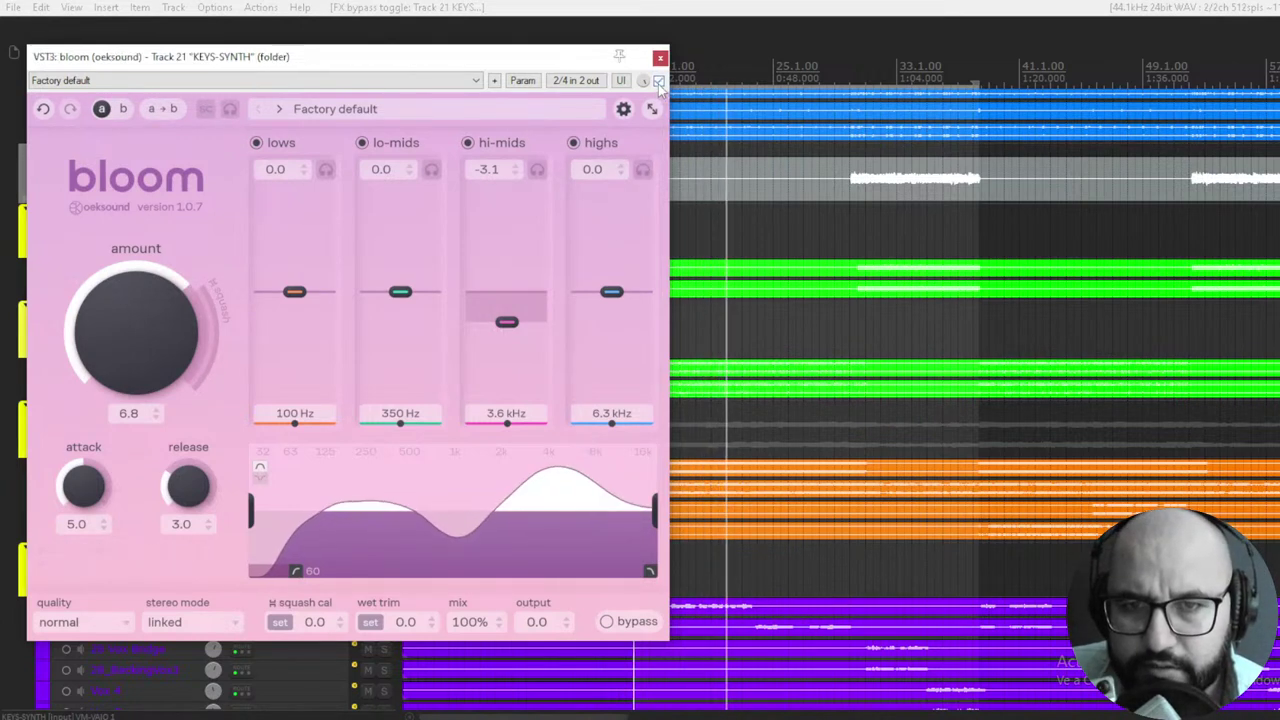
drag(295, 572, 300, 576)
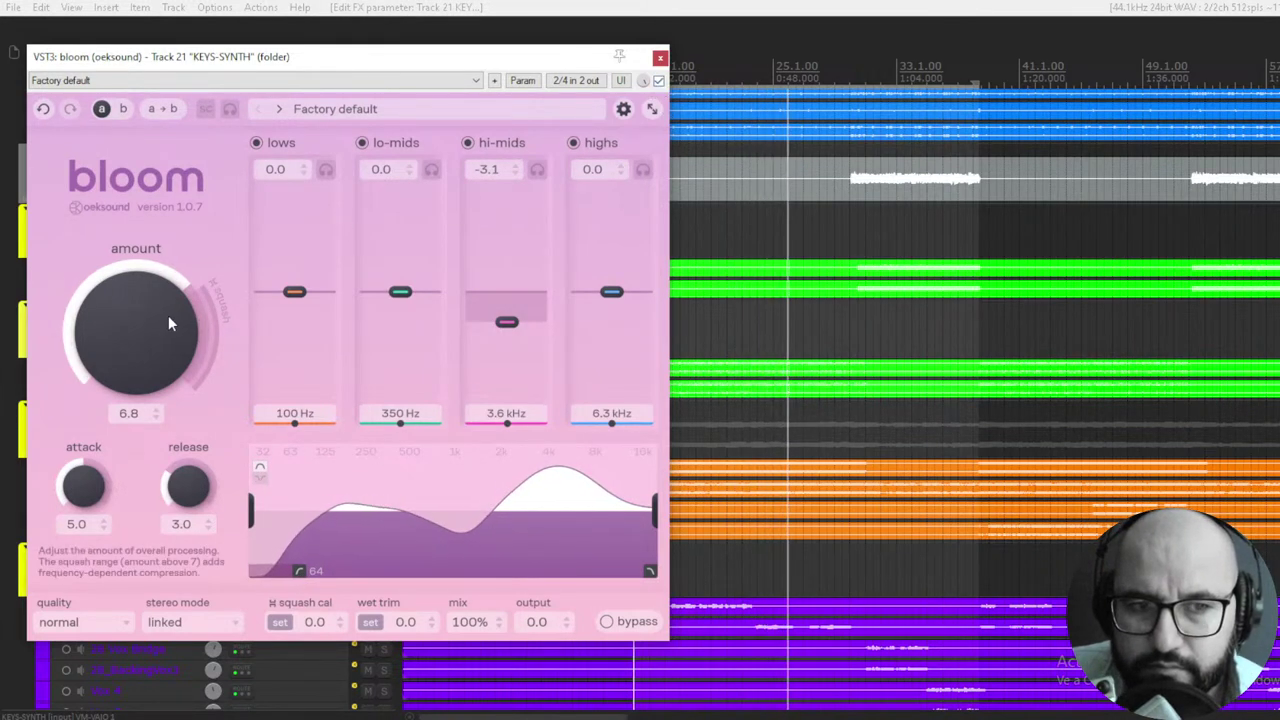
drag(168, 315, 164, 302)
click(658, 80)
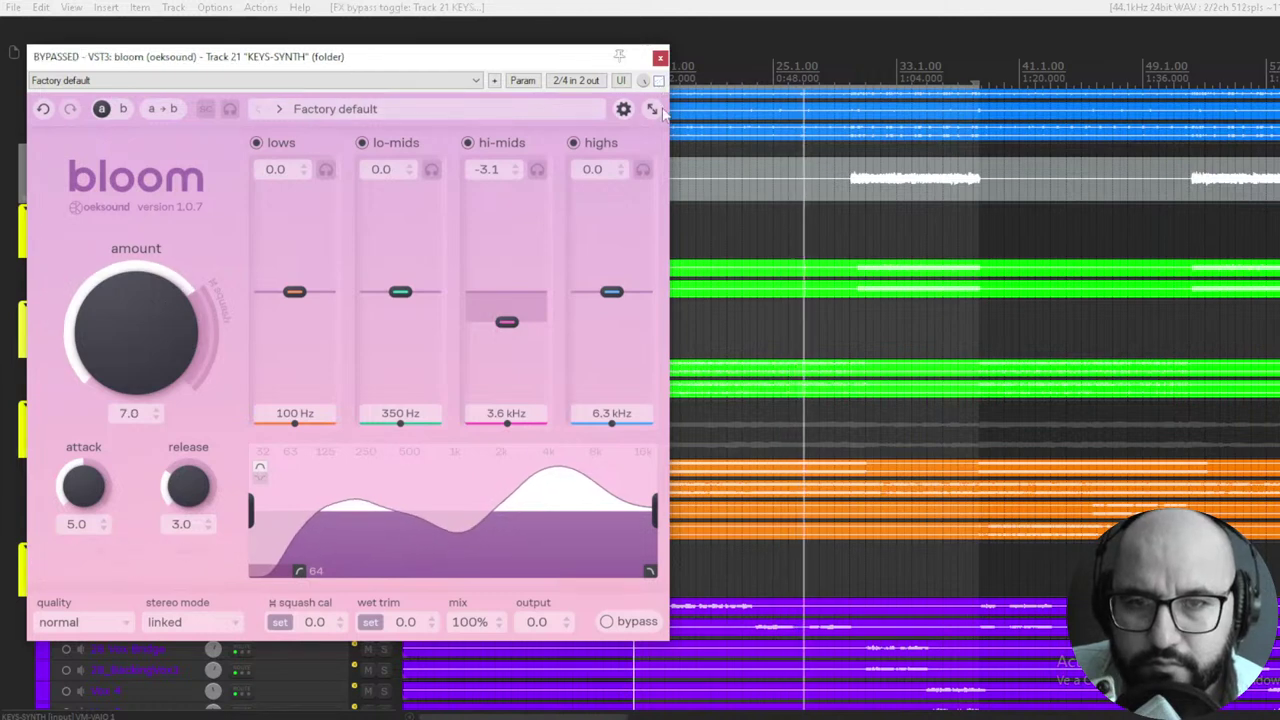
Step: Close the KEYS-SYNTH window, solo VOCALS, start playback and insert Bloom on the VOCALS folder
click(660, 57)
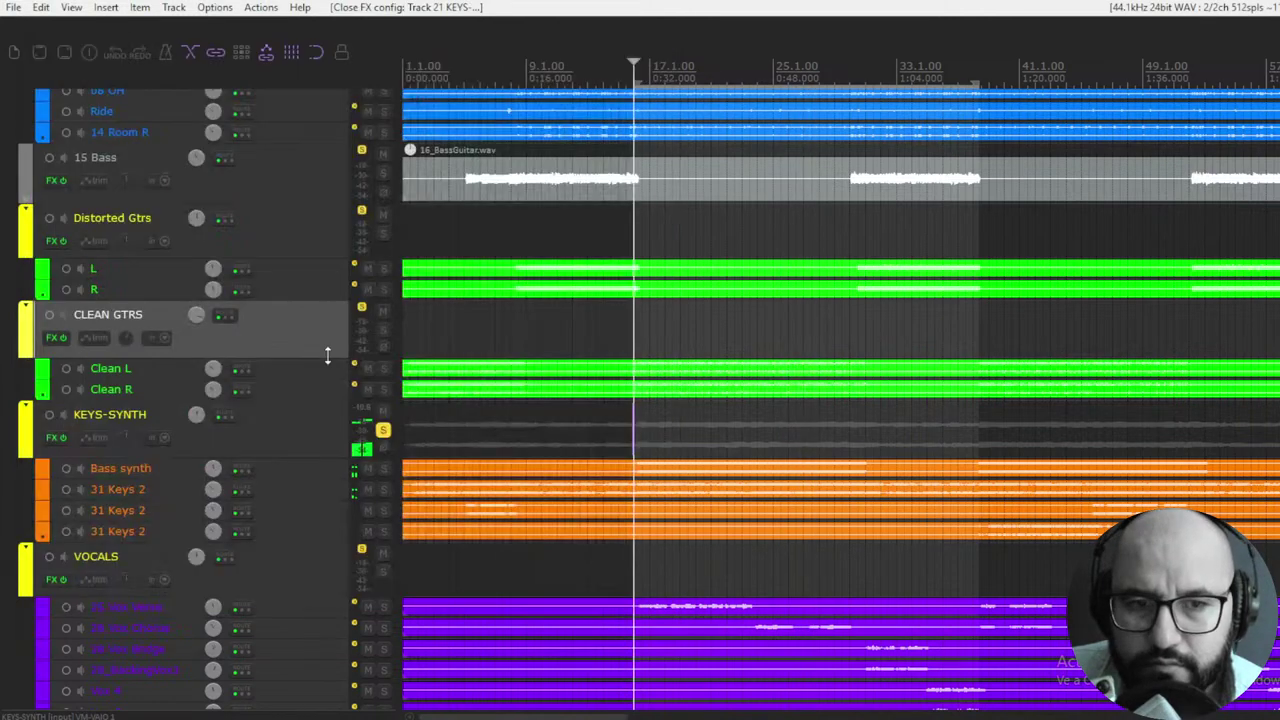
click(383, 430)
scroll(300, 470, down, 2)
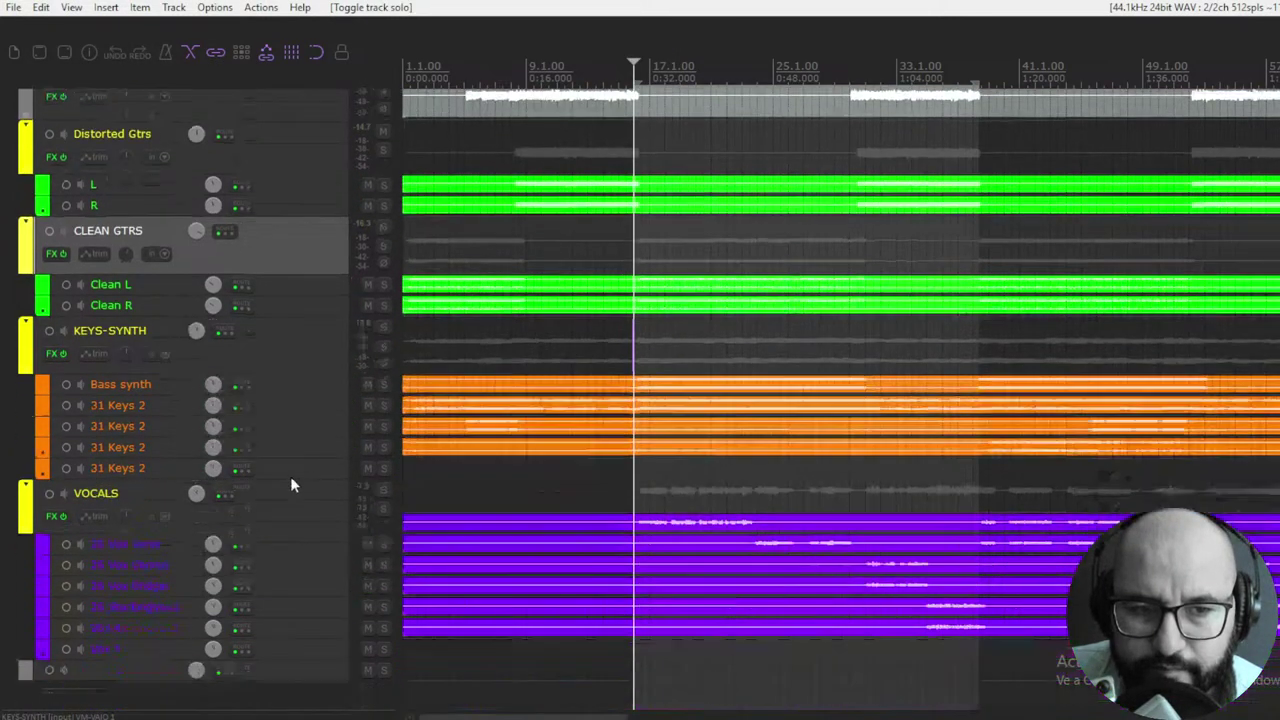
click(383, 488)
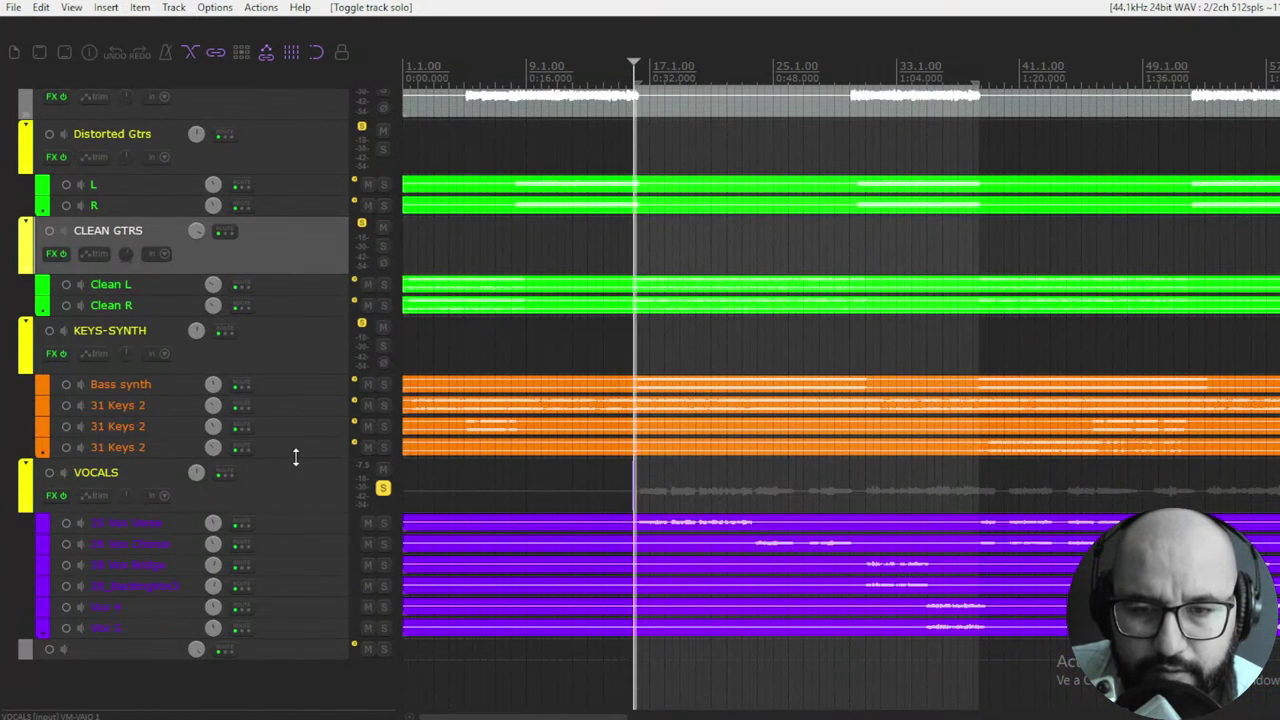
key(space)
right_click(57, 503)
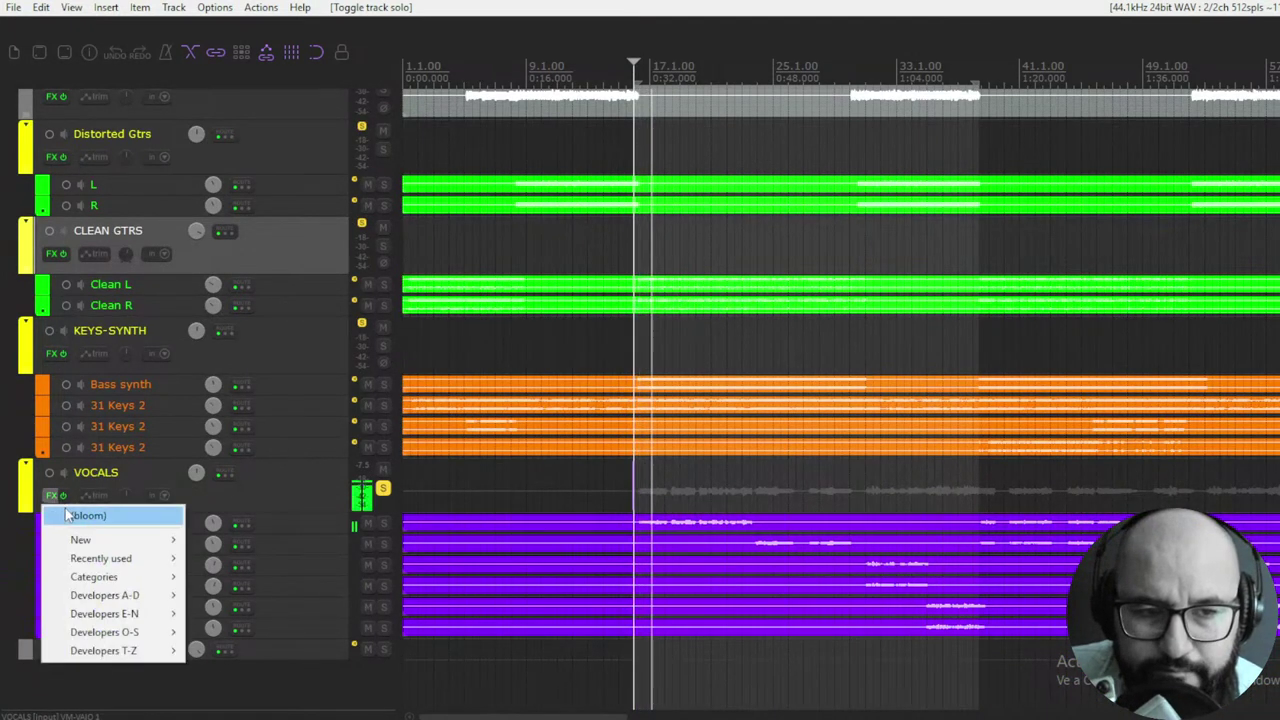
click(80, 514)
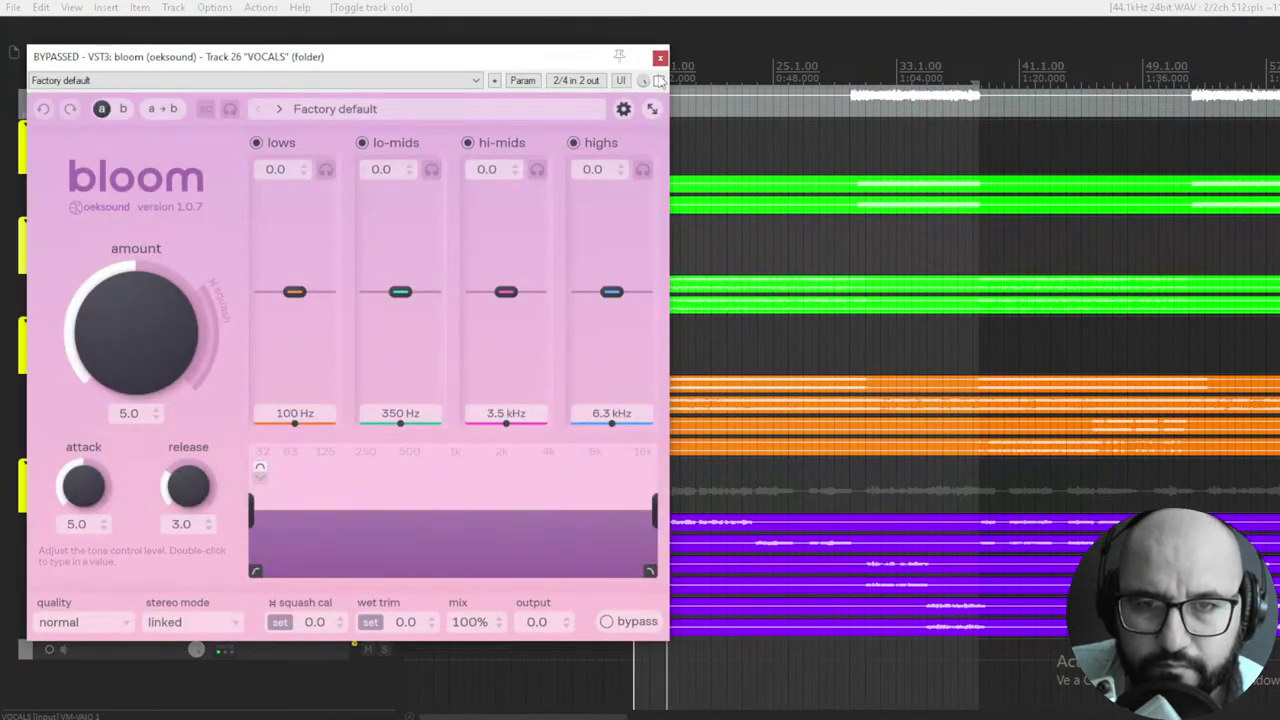
Step: Enable VOCALS Bloom with a 170 Hz low cut, amount 8.9 and lo-mids -5.0 at 430 Hz
click(658, 80)
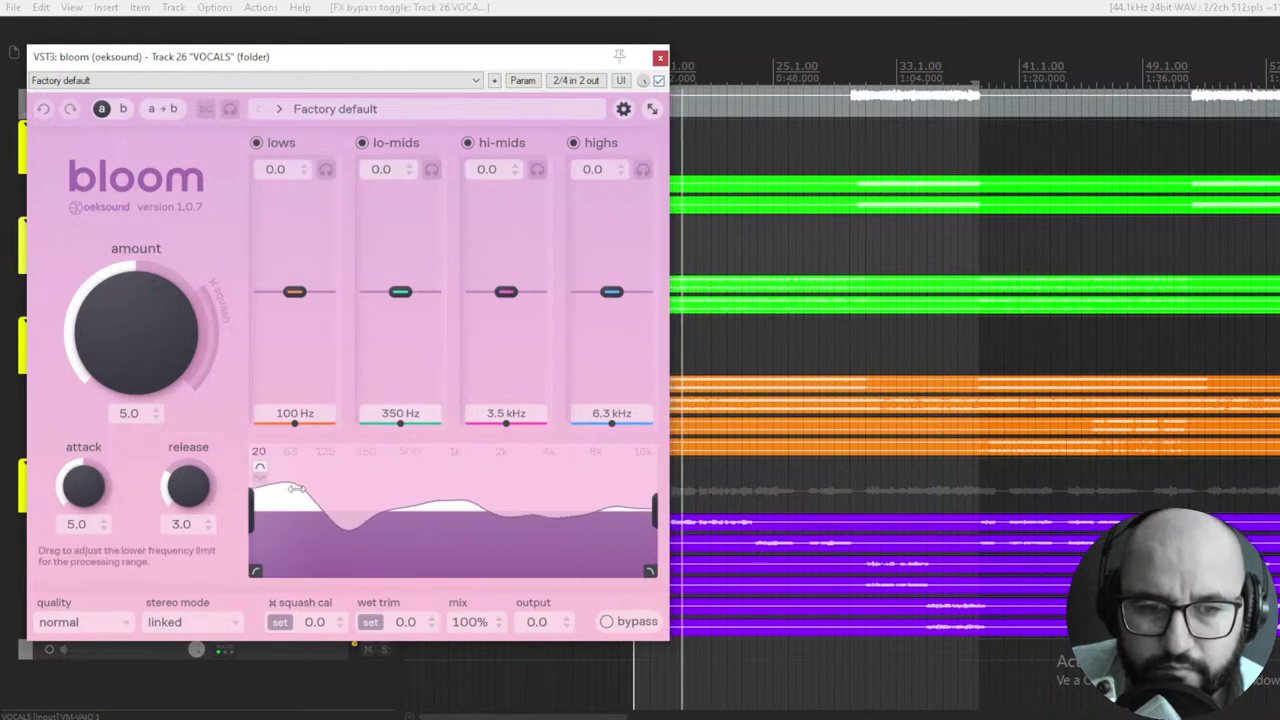
drag(256, 570, 328, 578)
drag(147, 349, 170, 220)
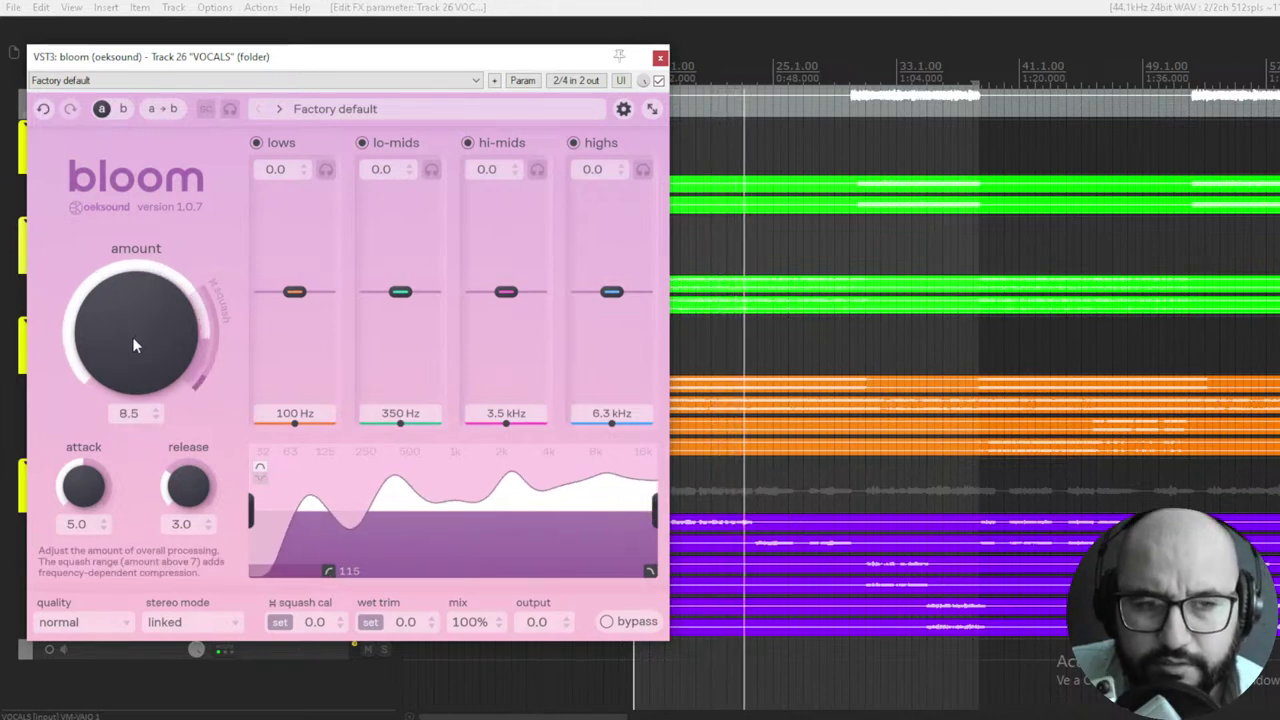
mouse_move(127, 333)
mouse_down()
mouse_move(136, 294)
mouse_move(131, 328)
mouse_up()
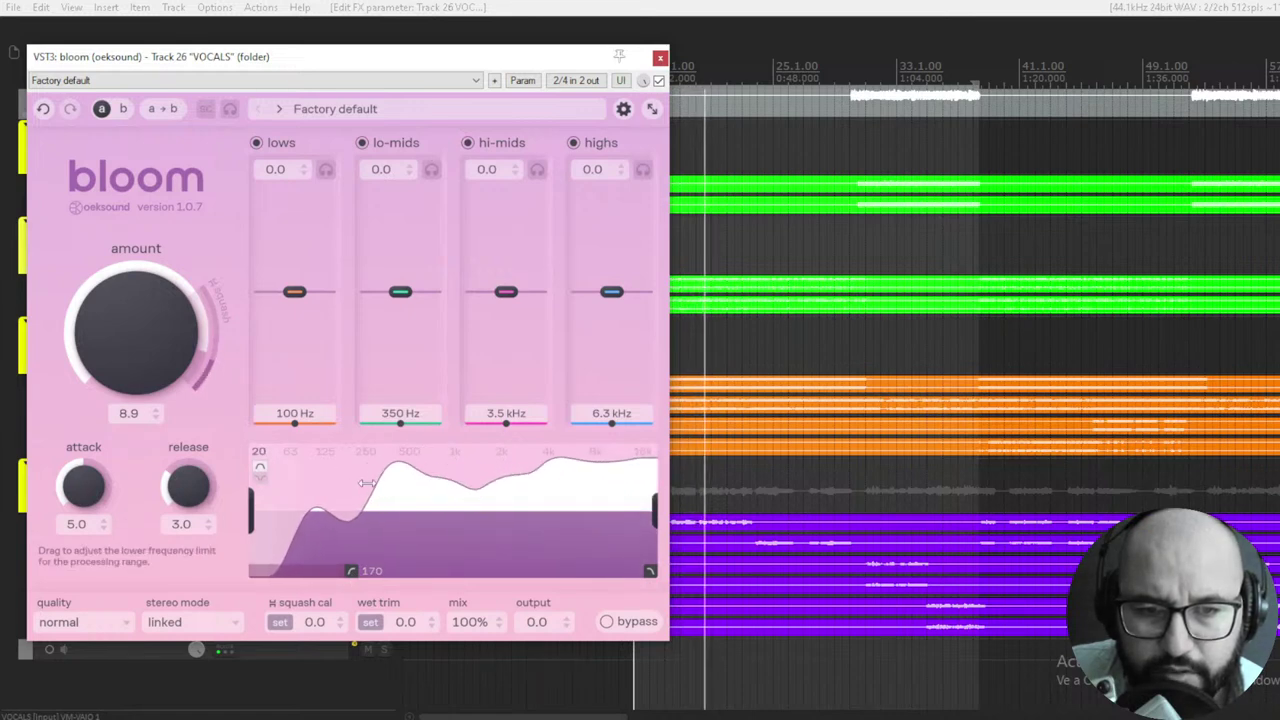
drag(400, 292, 401, 342)
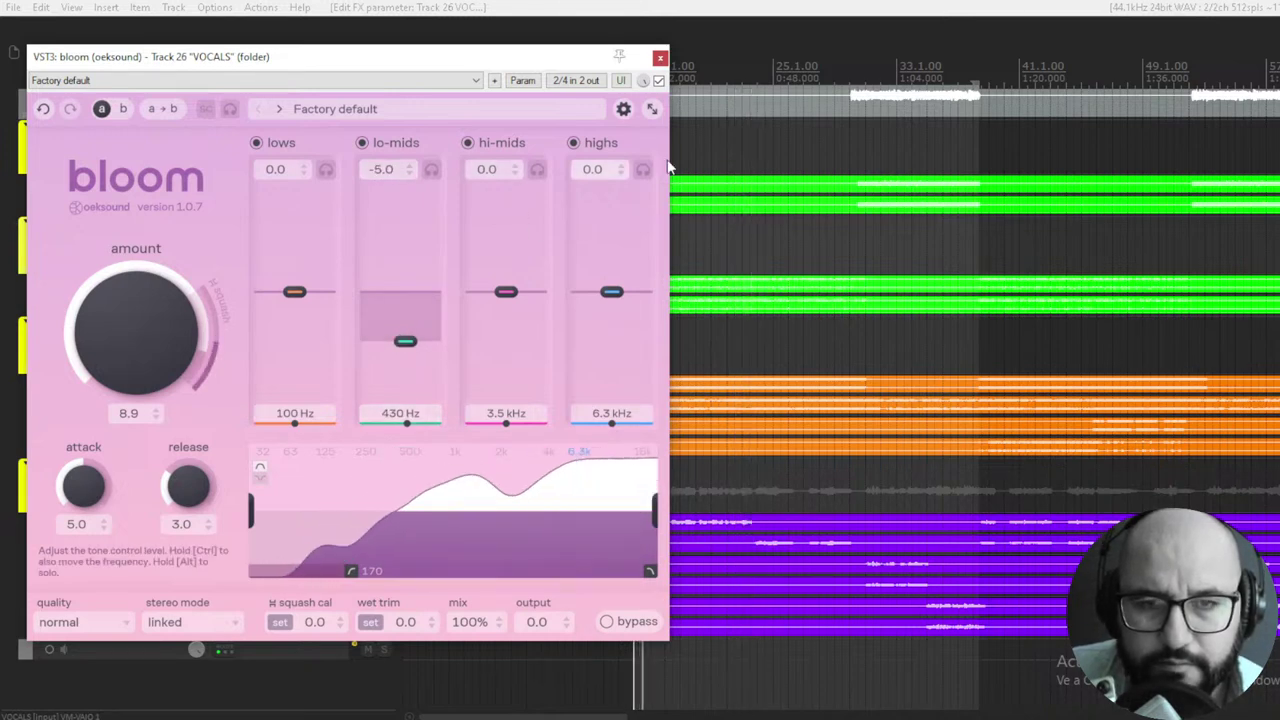
Step: A/B the VOCALS Bloom while lowering the highs band to -2.9 at 7.3 kHz, then solo it
click(658, 80)
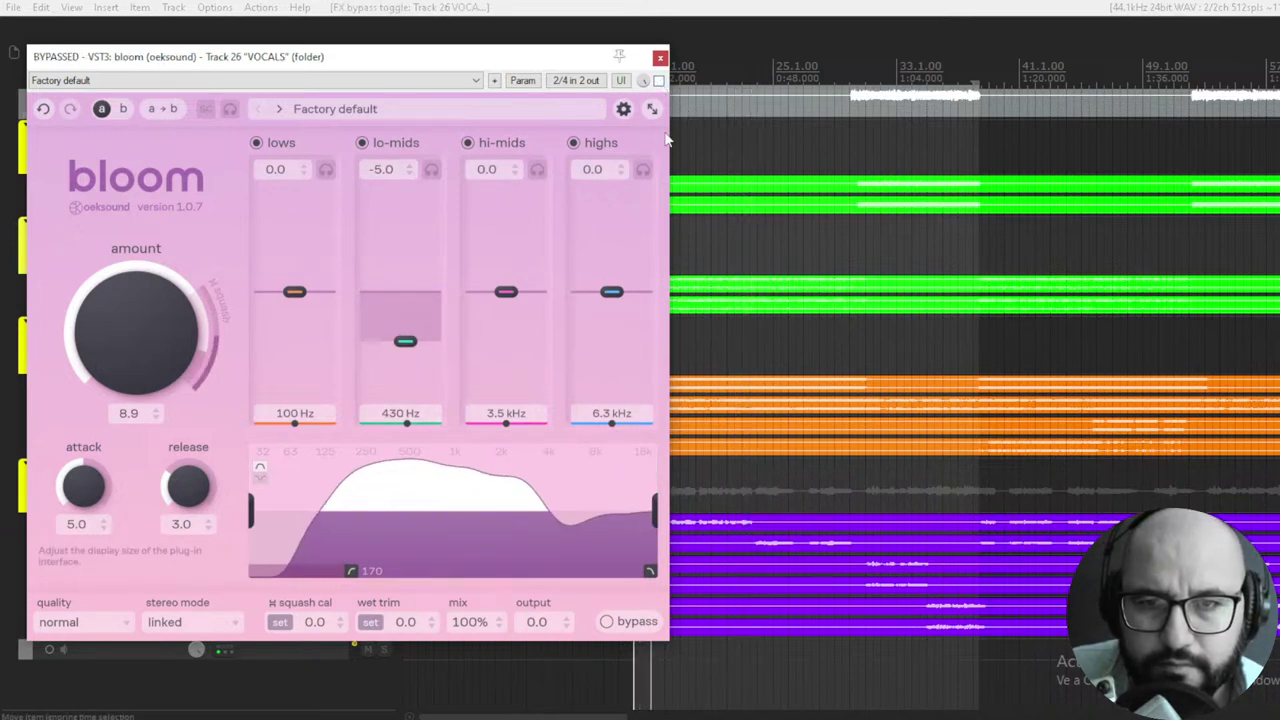
click(658, 81)
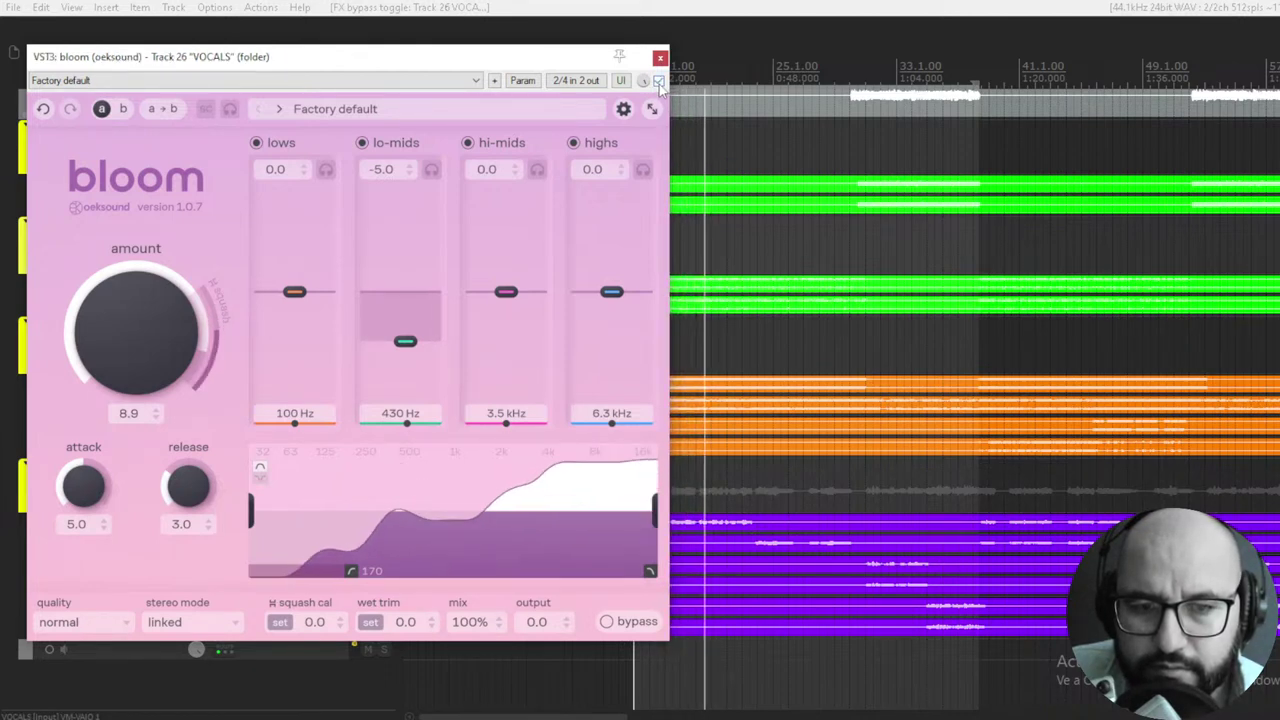
drag(611, 290, 617, 304)
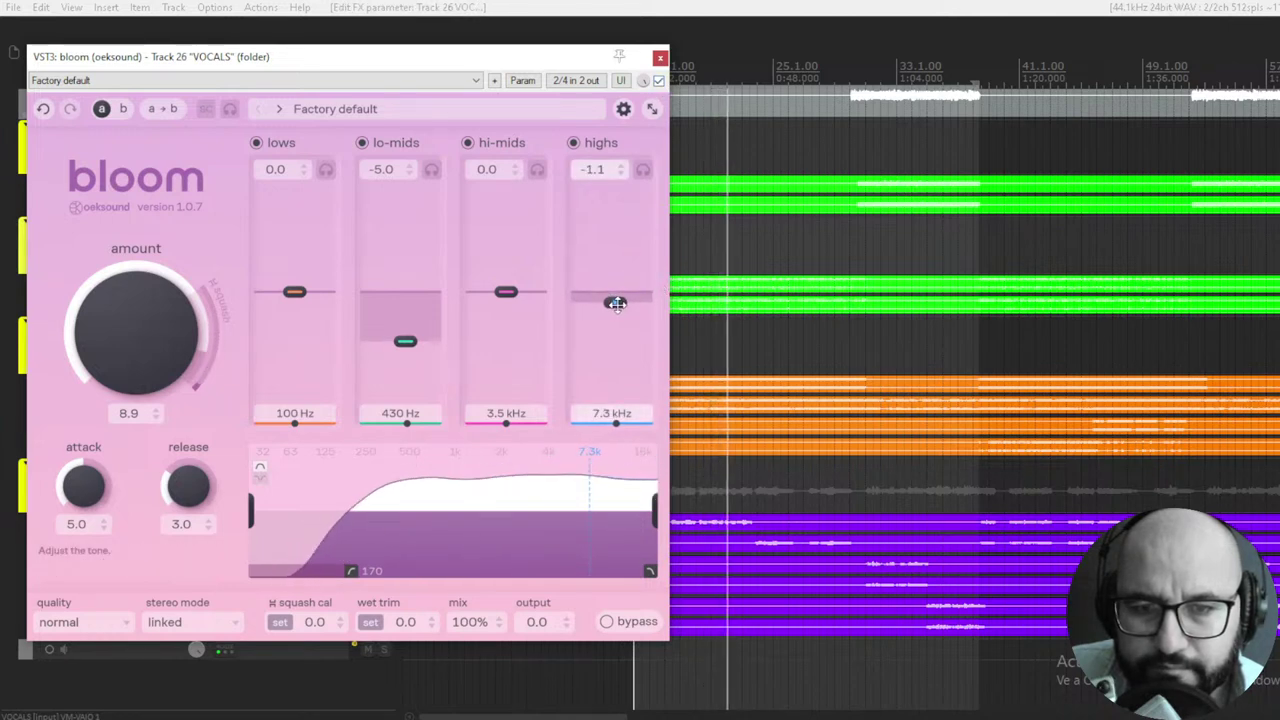
click(658, 81)
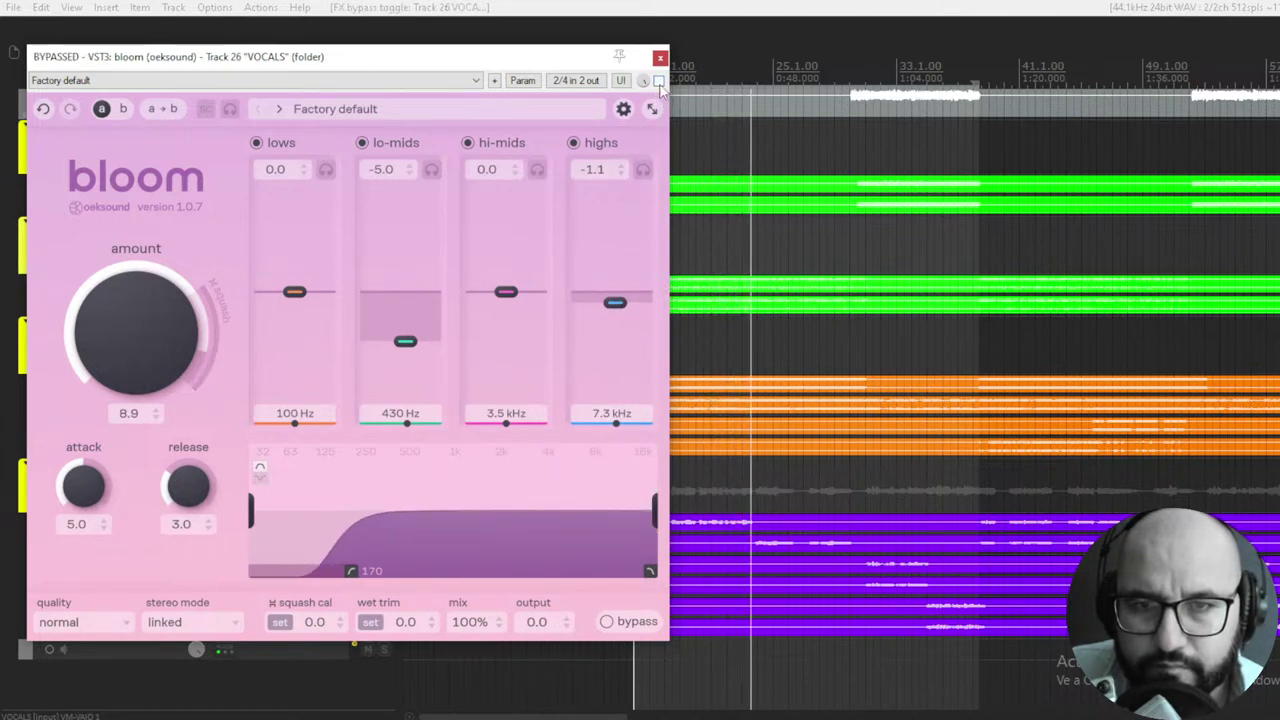
click(658, 81)
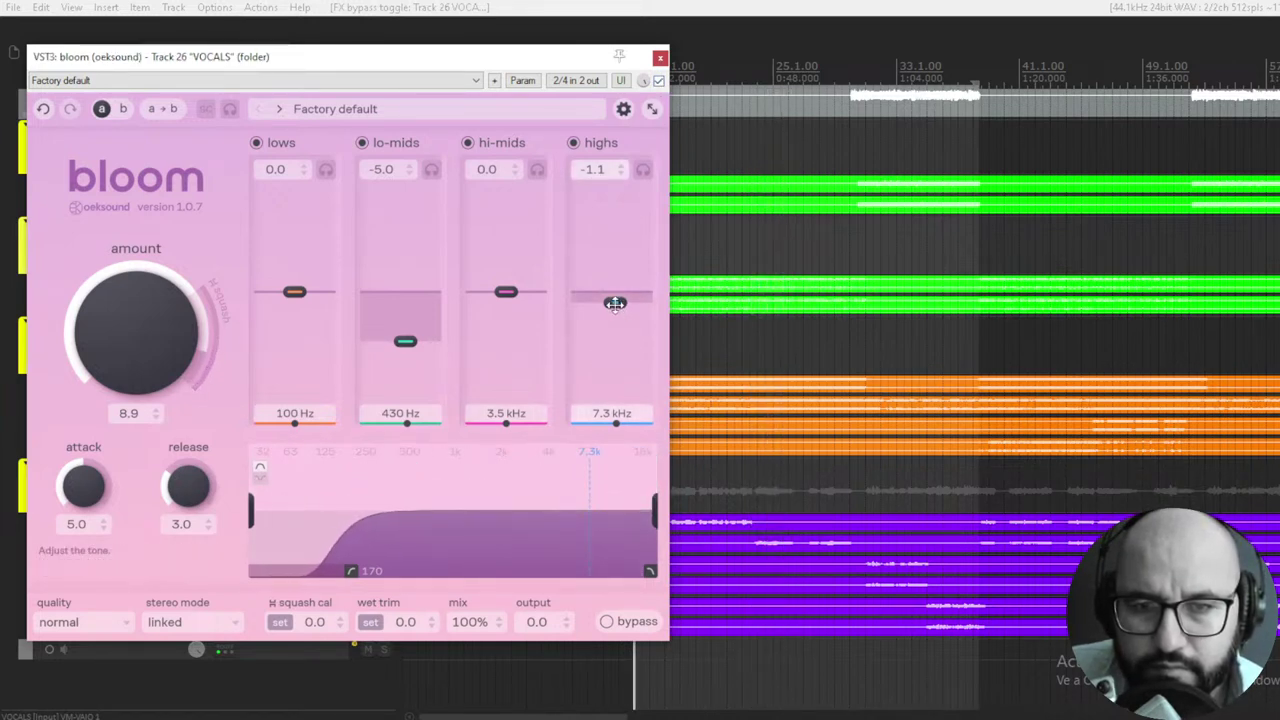
drag(615, 318, 616, 321)
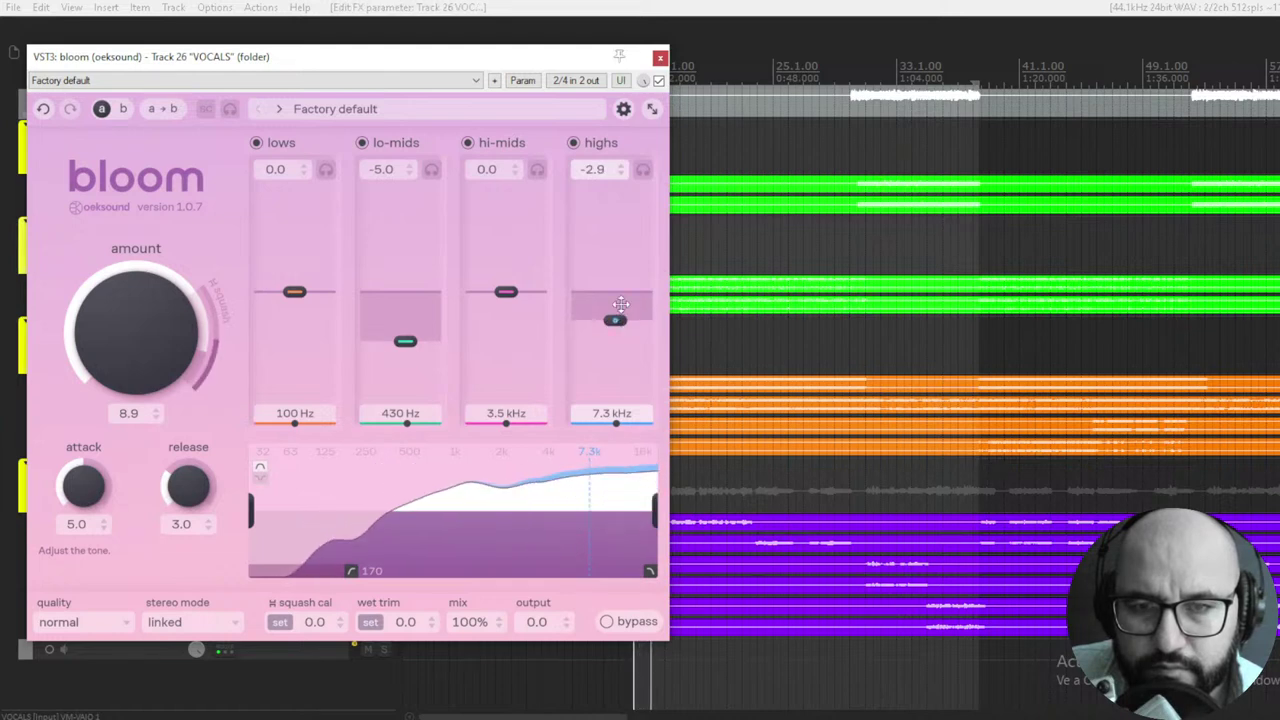
click(644, 170)
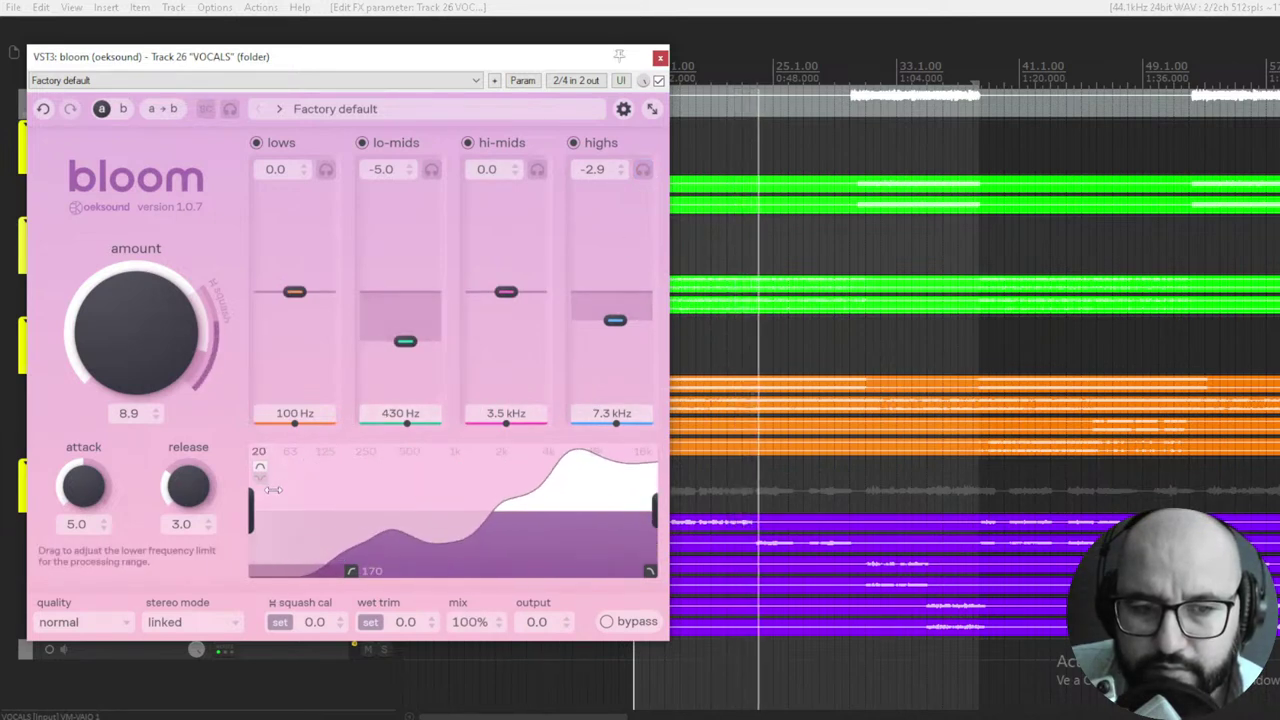
Step: Toggle VOCALS Bloom off and on twice to compare against the dry vocals
click(658, 81)
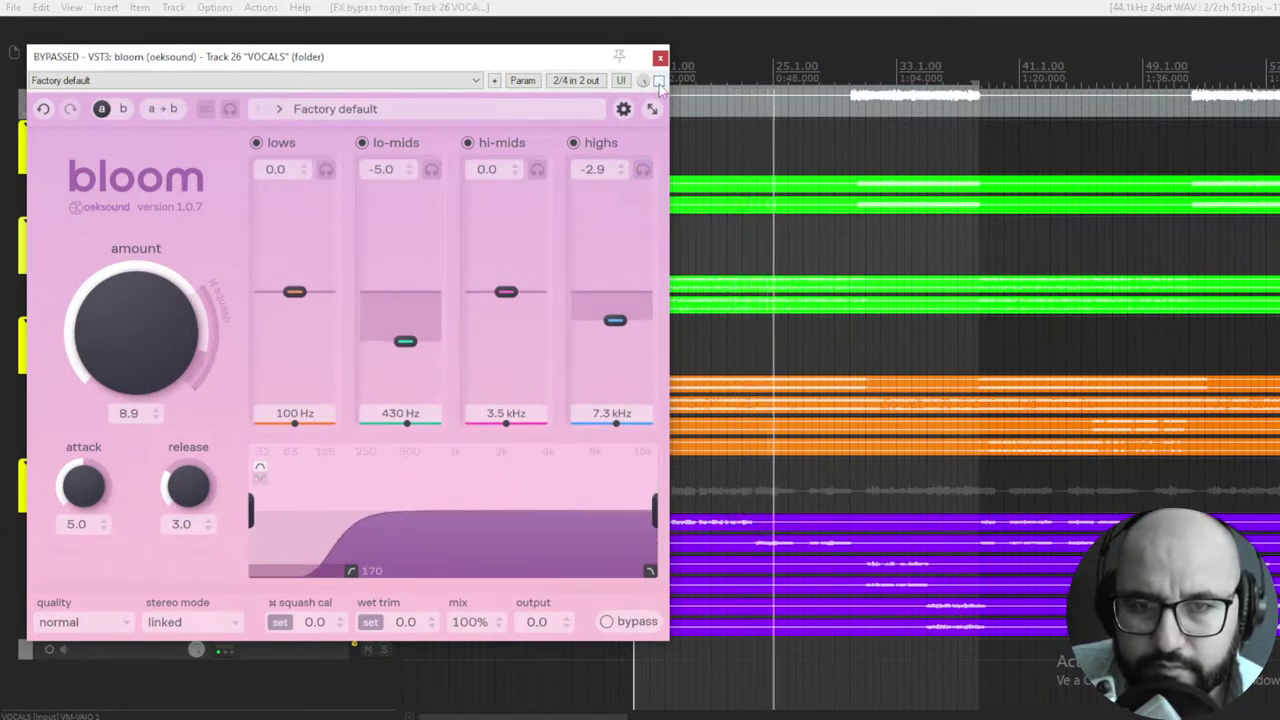
click(658, 81)
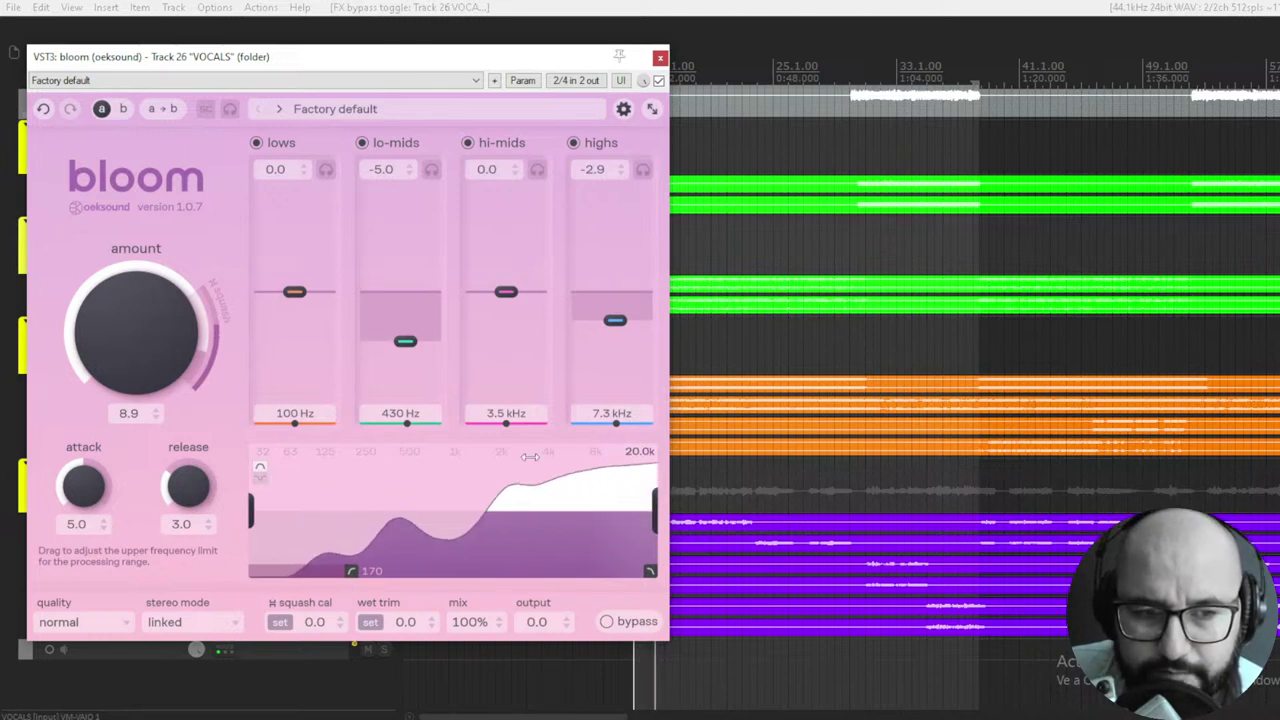
click(658, 81)
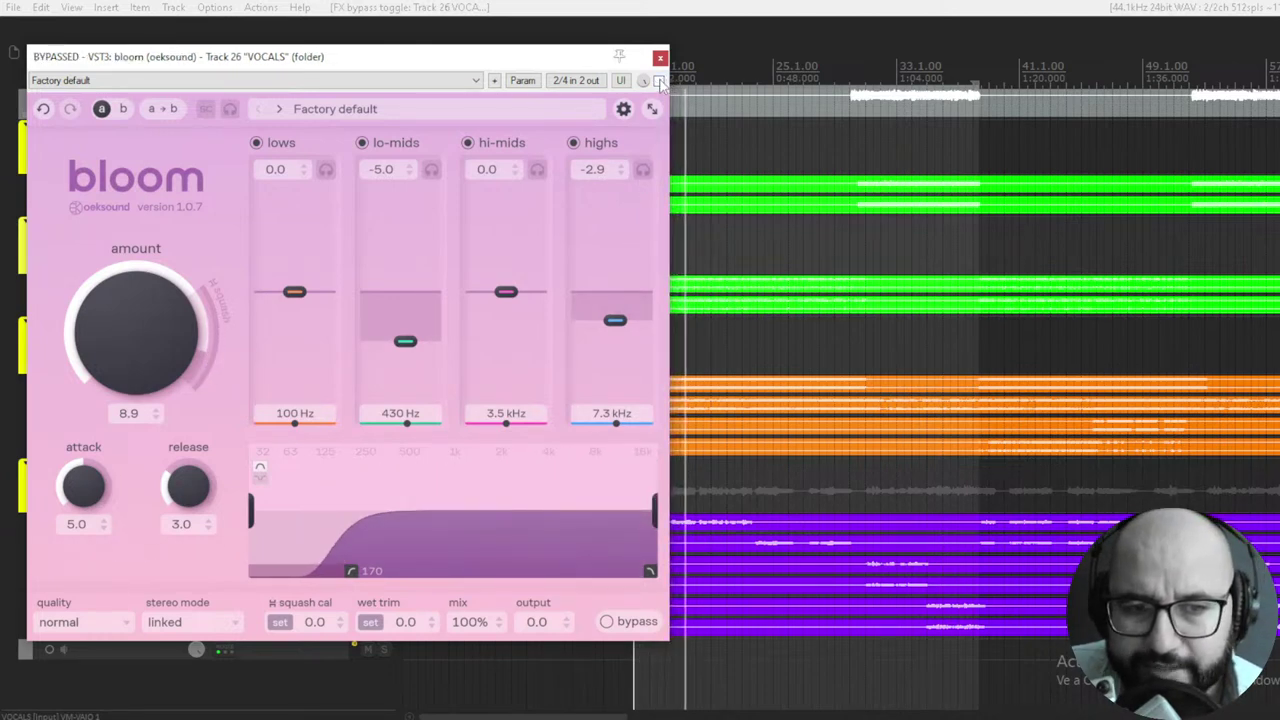
click(658, 81)
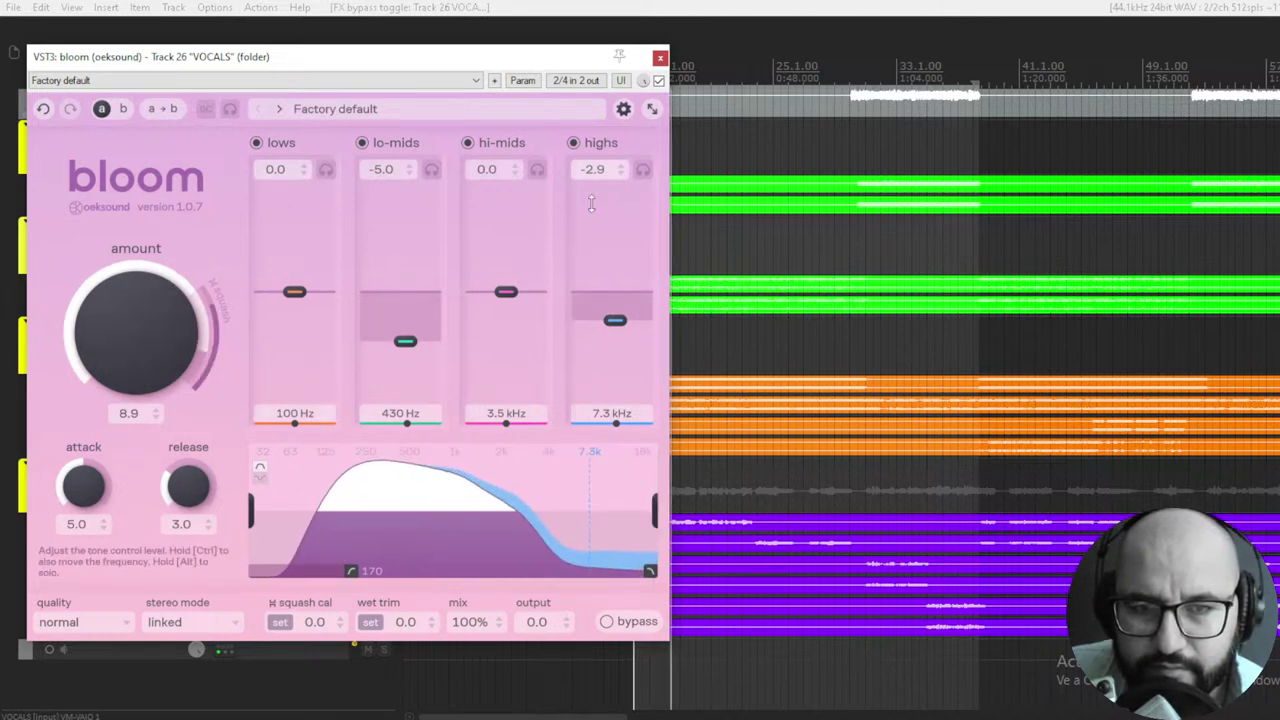
Step: Ease the highs to -2.5 at 7.9 kHz, set attack 3.3, then close the Bloom window
drag(620, 318, 618, 316)
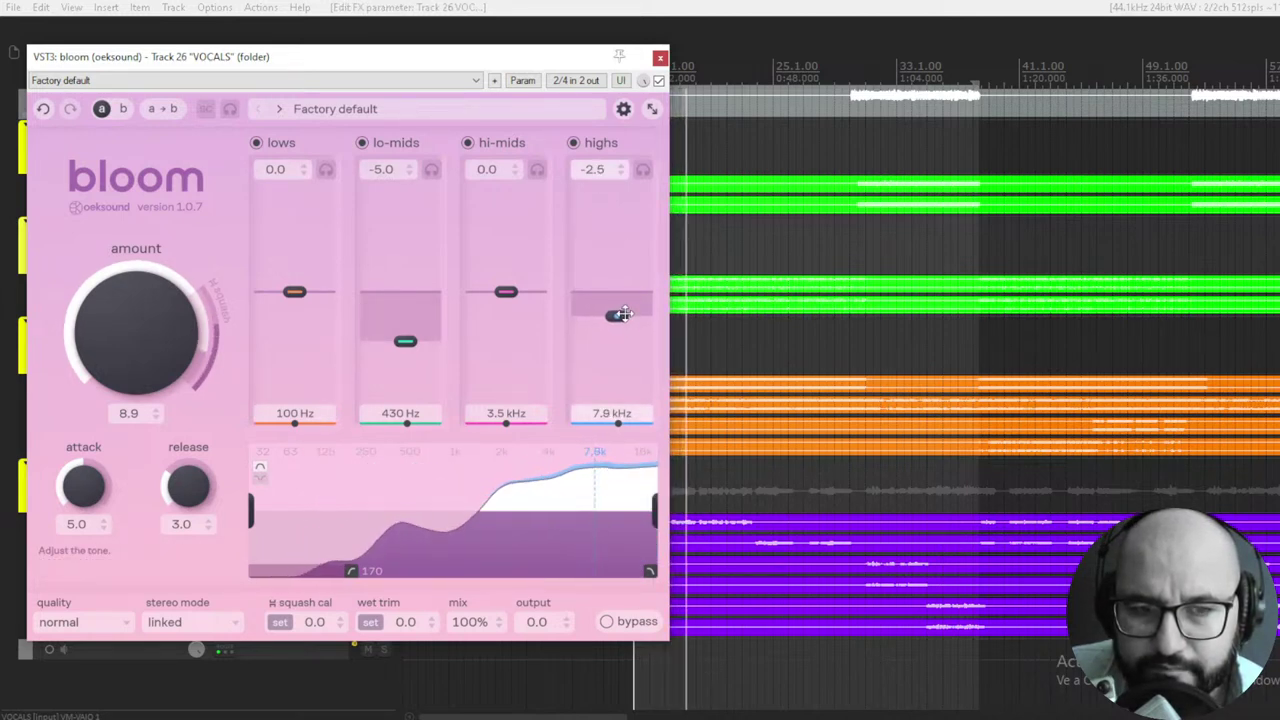
drag(90, 490, 93, 541)
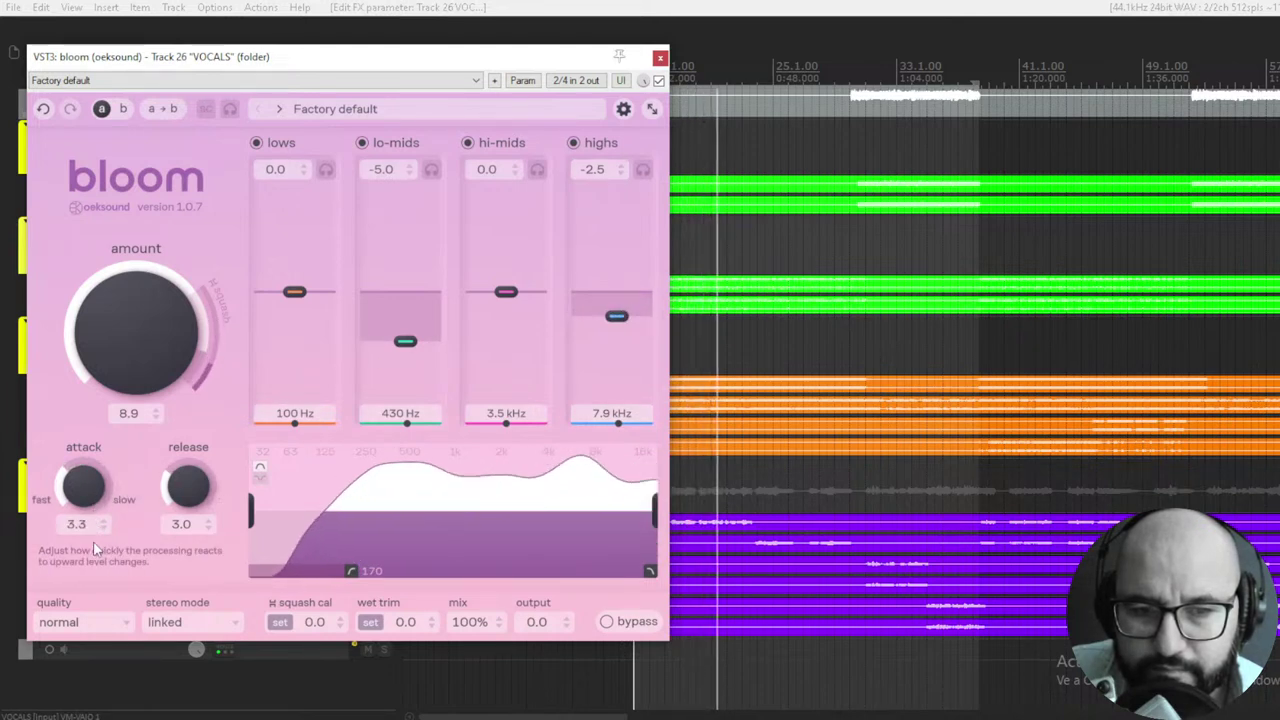
click(658, 80)
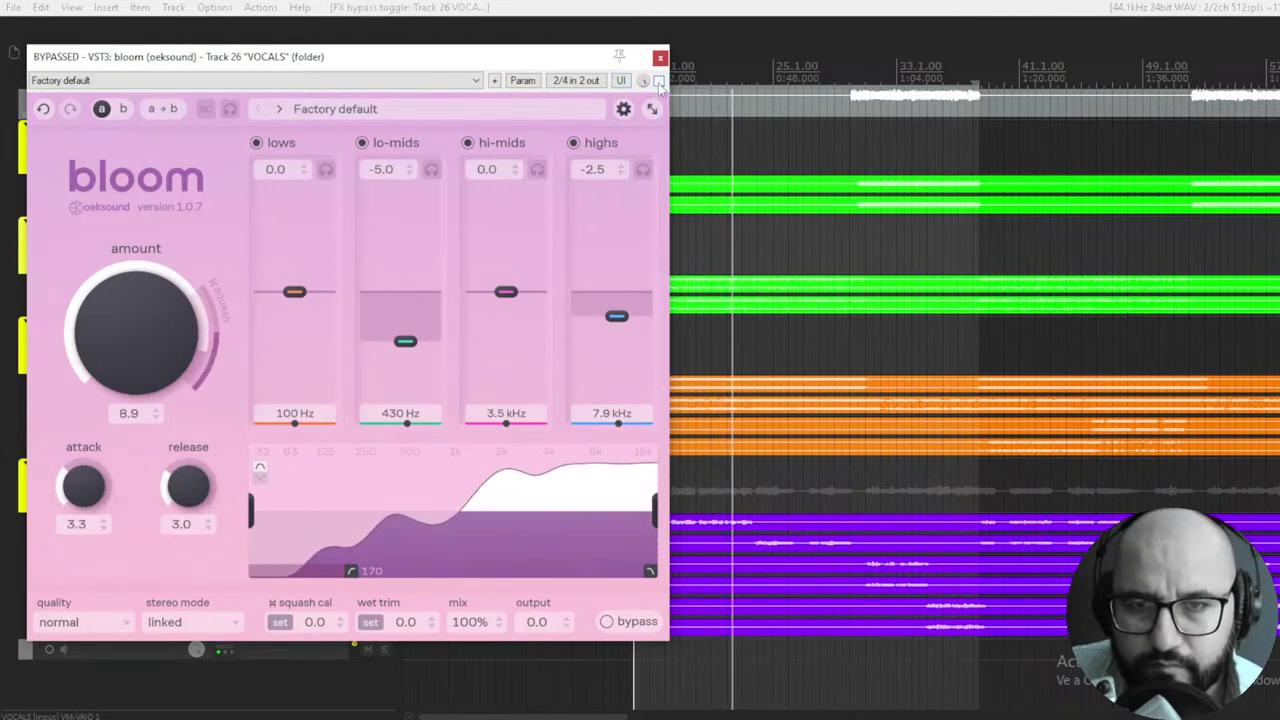
click(658, 80)
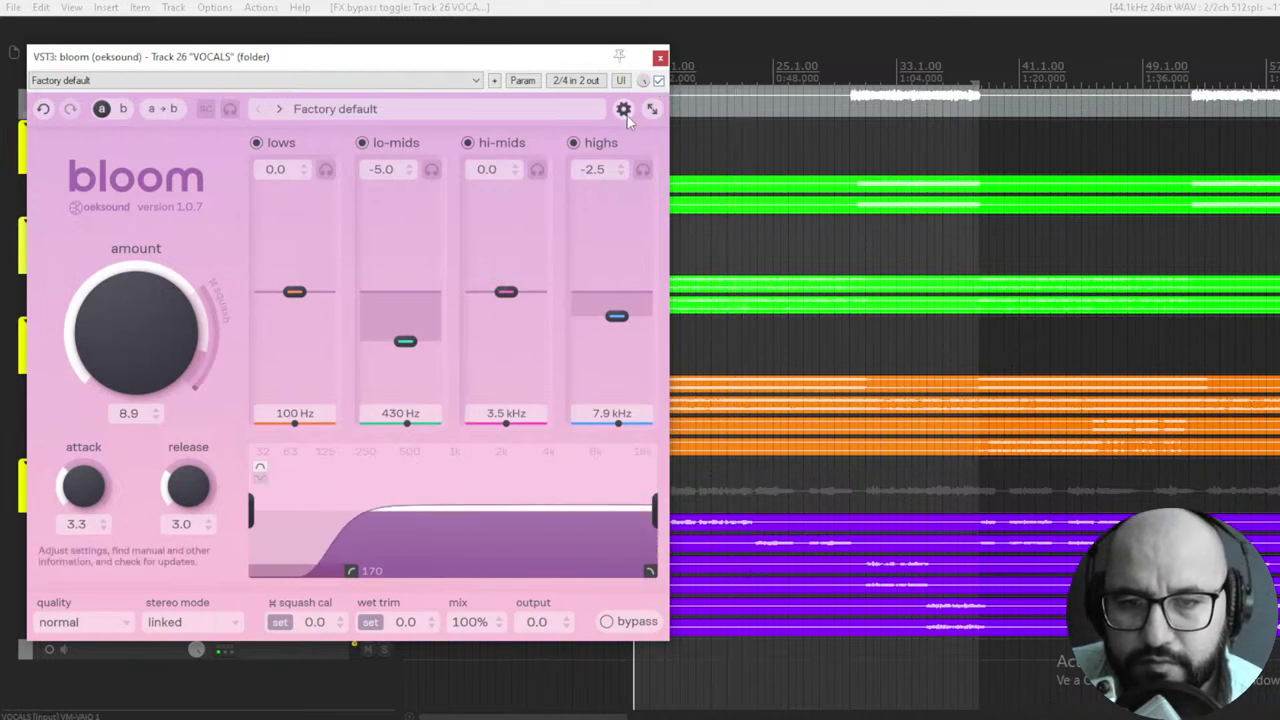
click(661, 59)
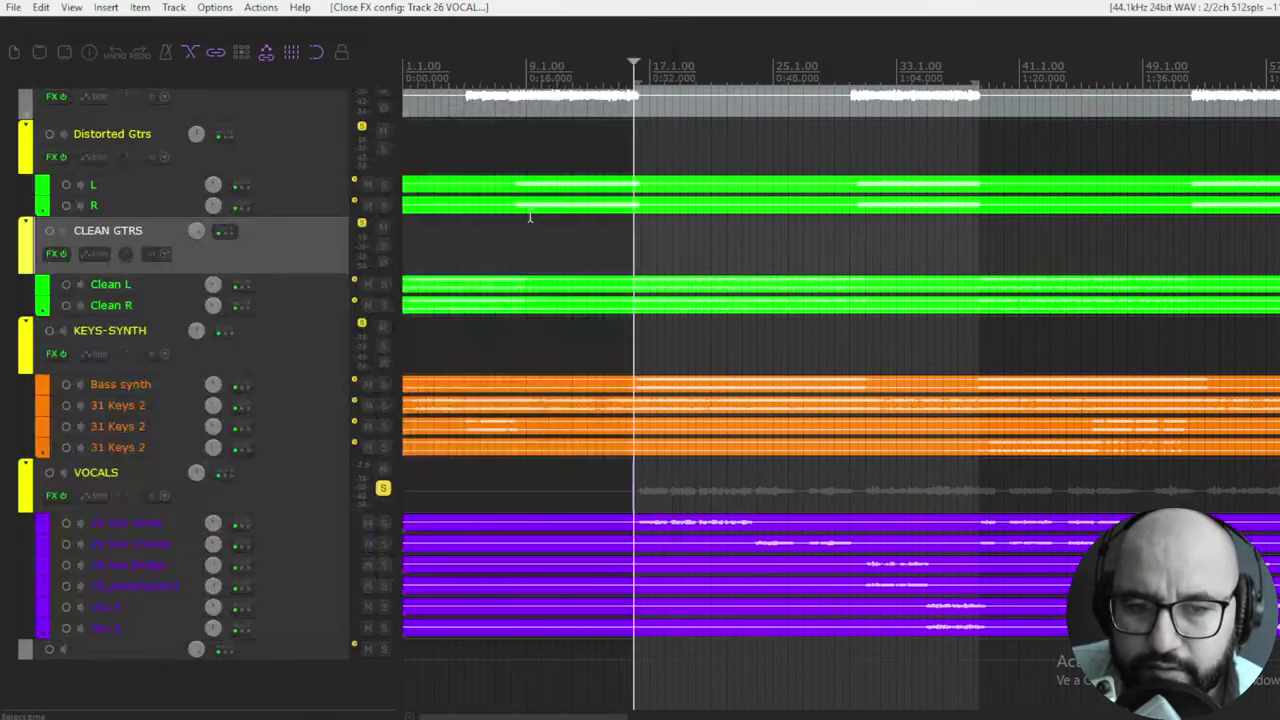
click(375, 494)
Step: Unsolo VOCALS, enlarge the MIXBUS track, and insert and enable Bloom on it
click(383, 490)
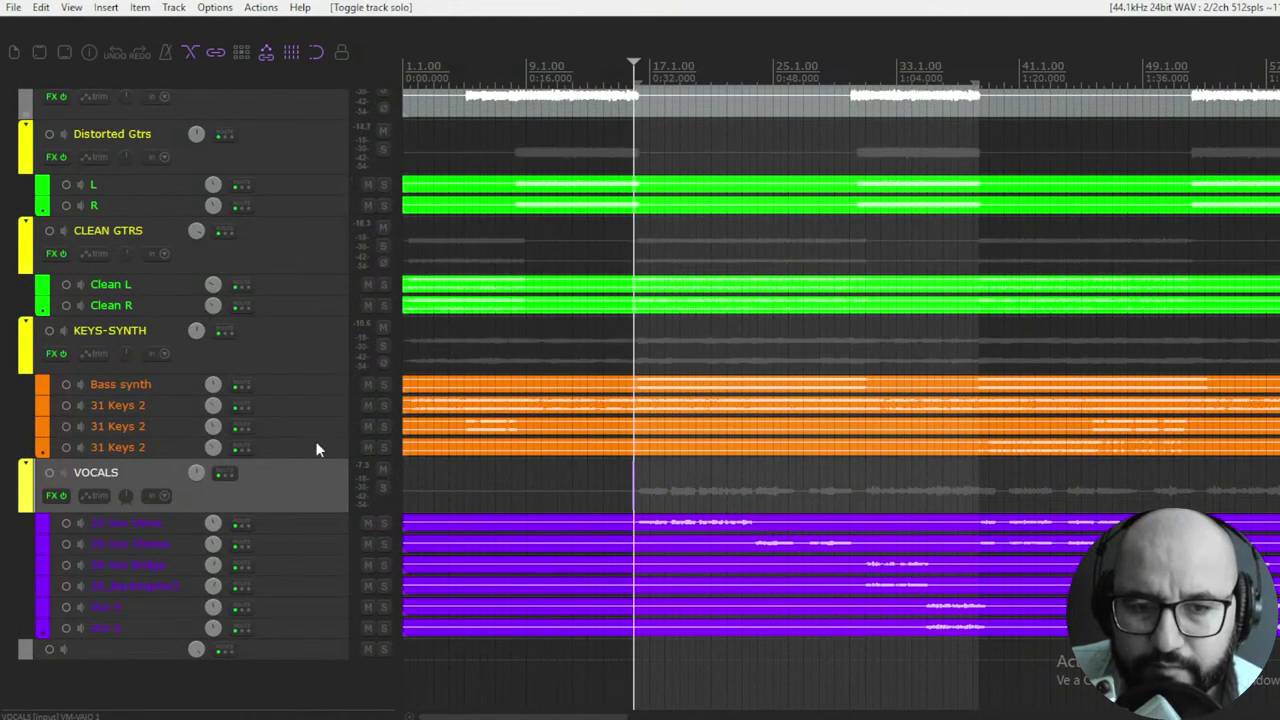
scroll(316, 441, up, 8)
scroll(319, 426, up, 2)
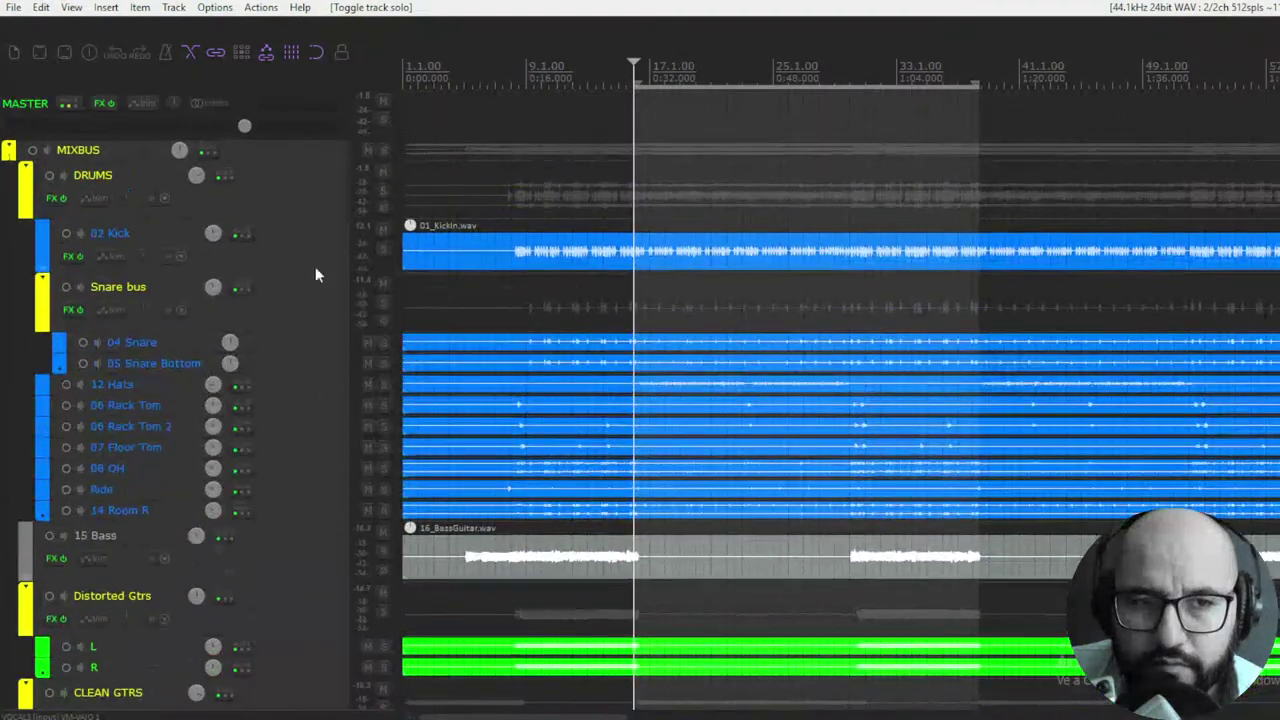
drag(238, 160, 238, 210)
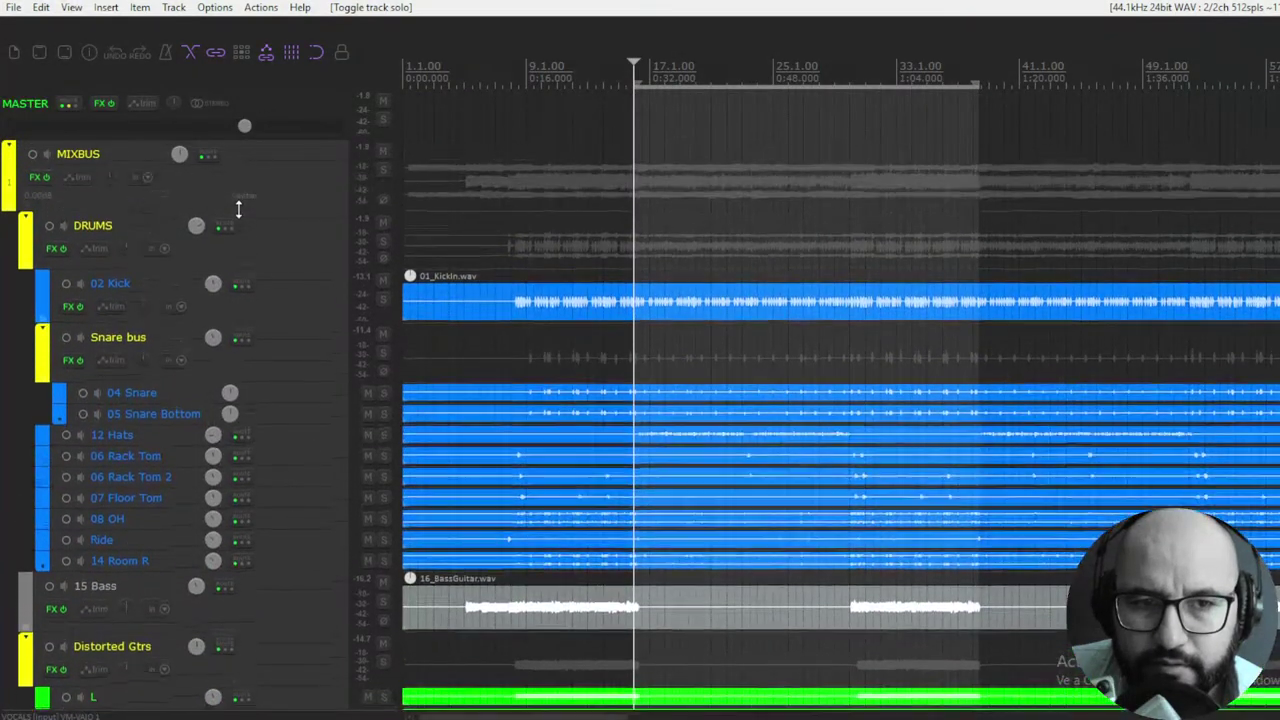
click(40, 178)
click(52, 197)
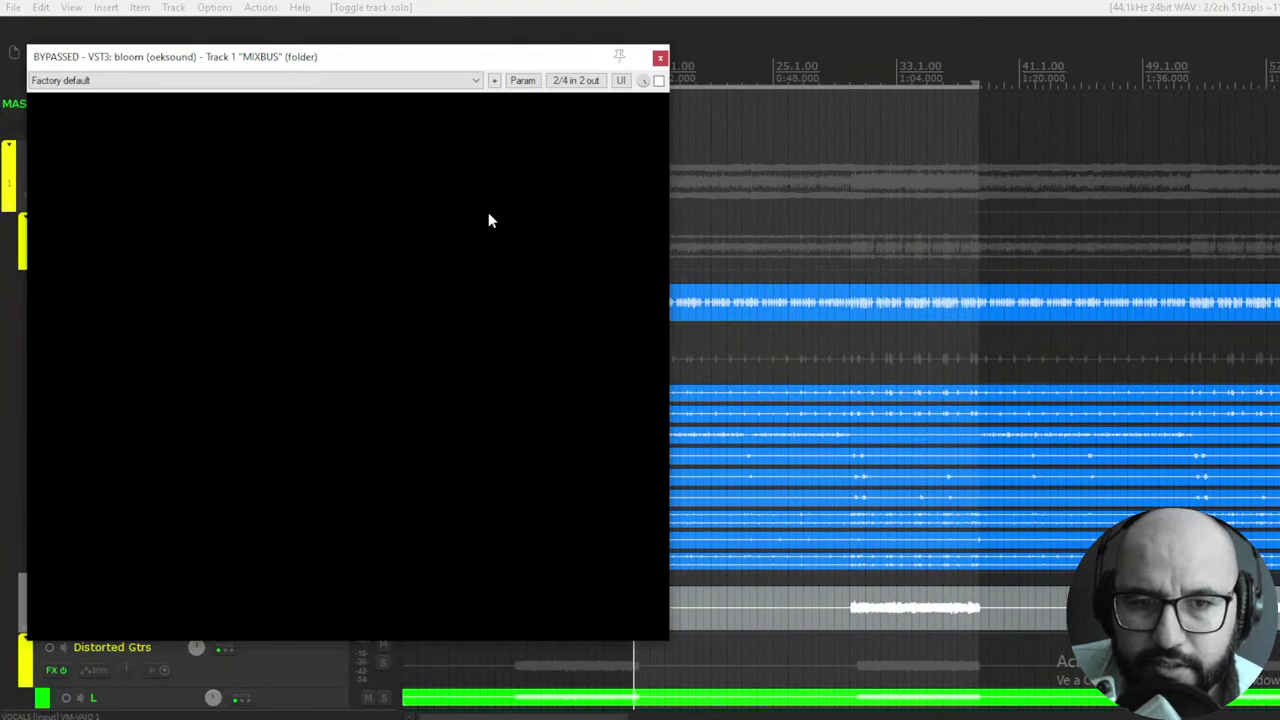
drag(424, 70, 470, 71)
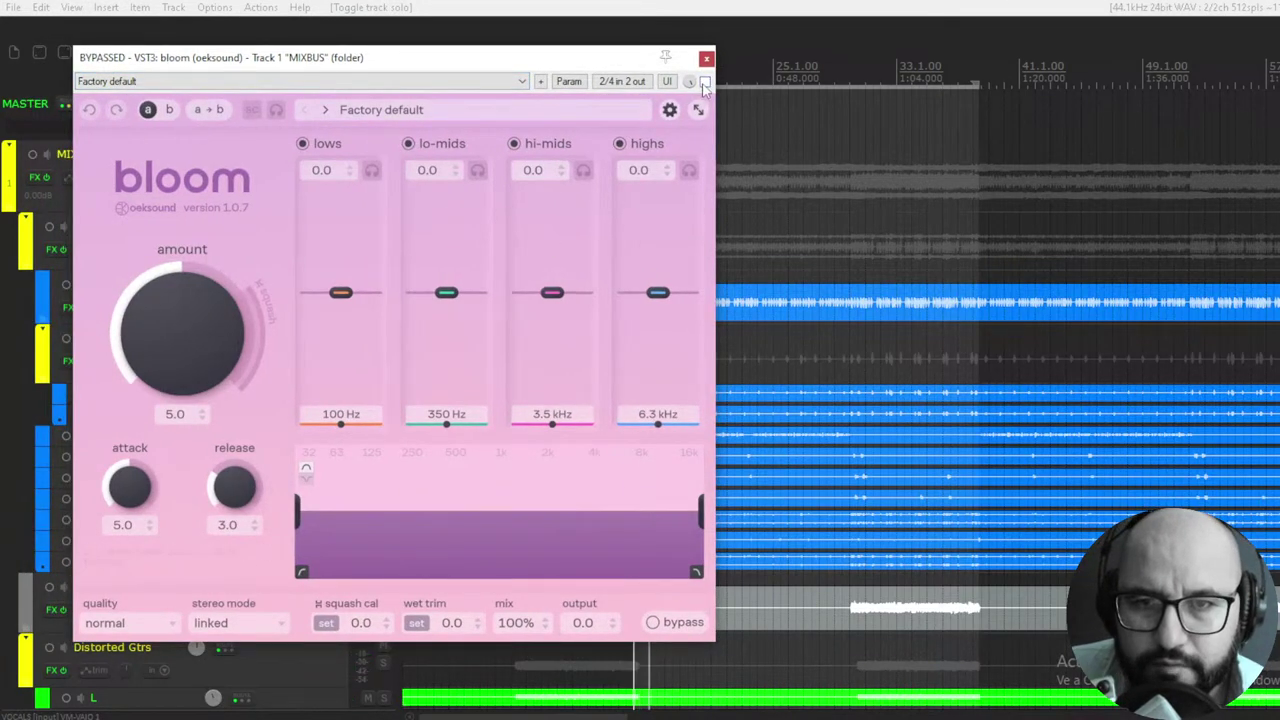
click(705, 82)
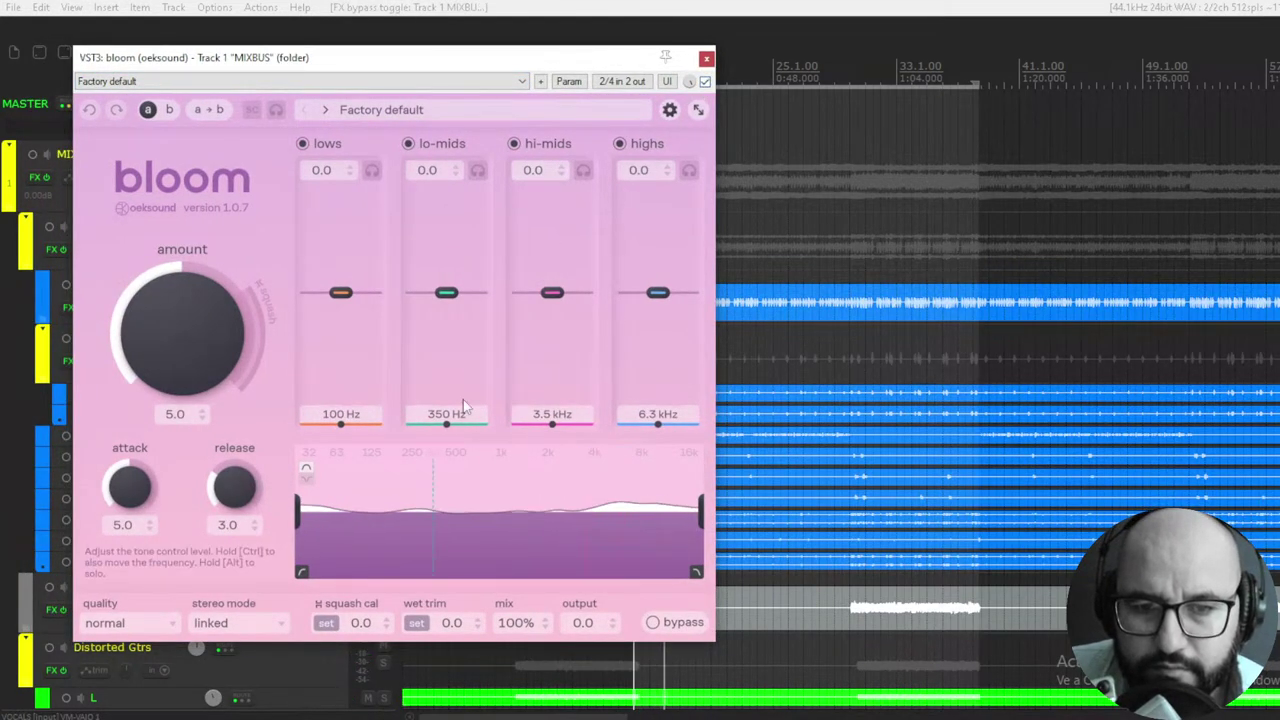
Step: Audition the lows band, A/B the mix-bus Bloom twice leaving it active, and close its window
click(200, 276)
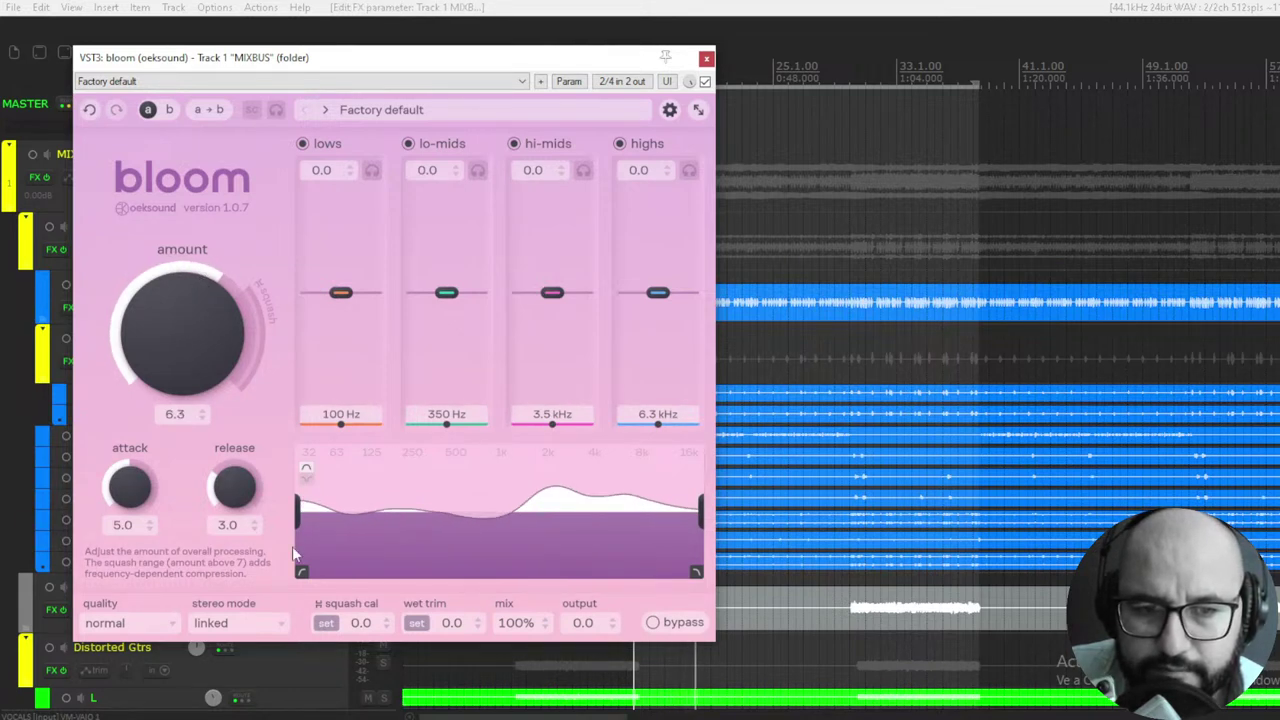
click(371, 172)
click(371, 172)
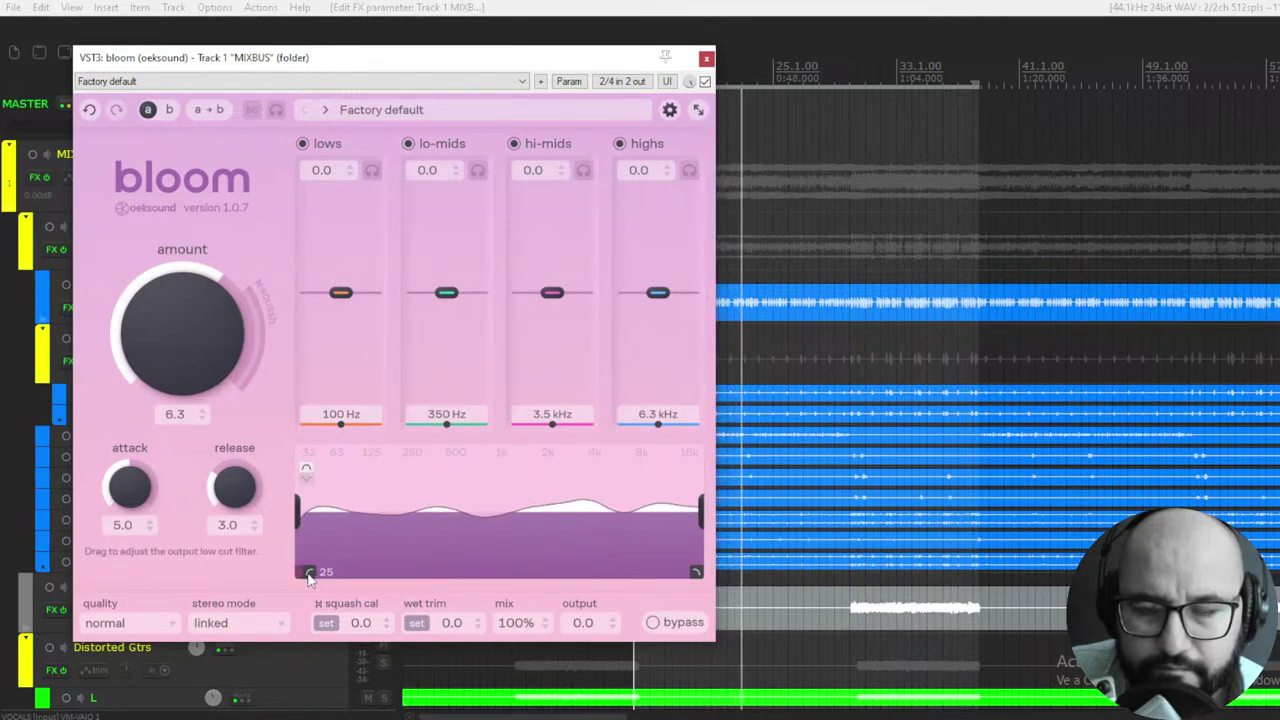
click(705, 81)
click(705, 81)
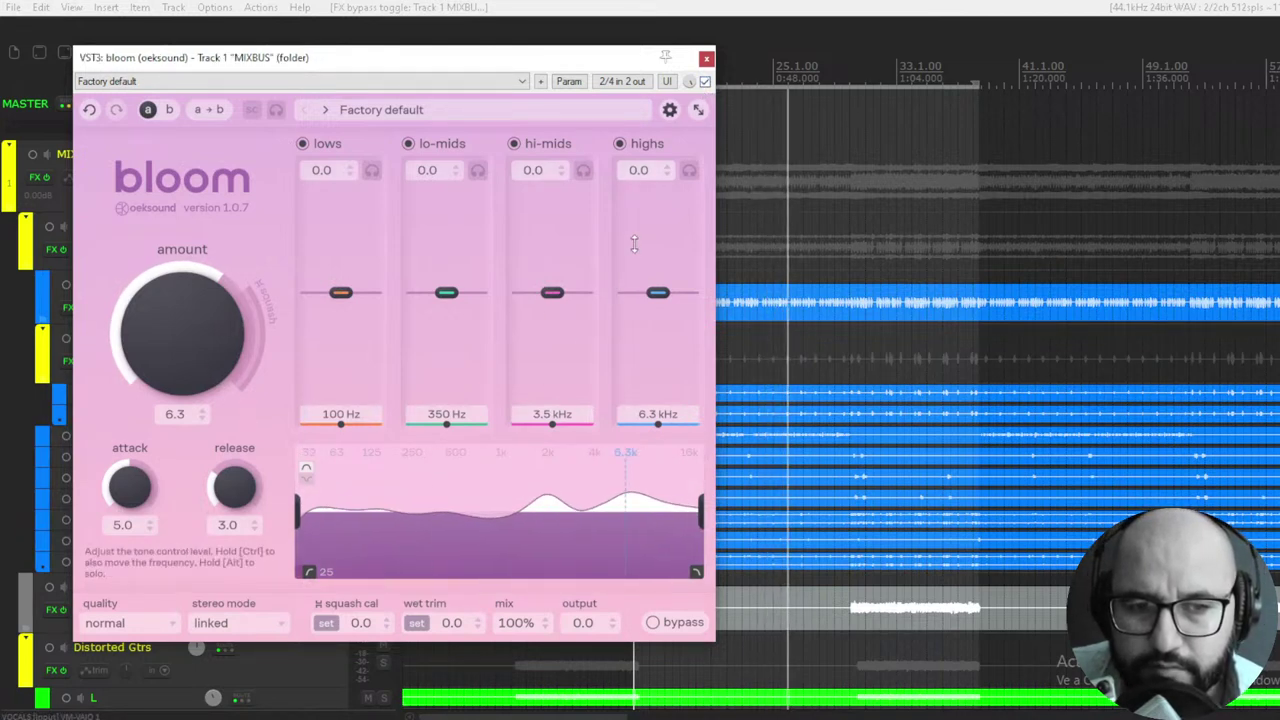
click(705, 81)
click(705, 81)
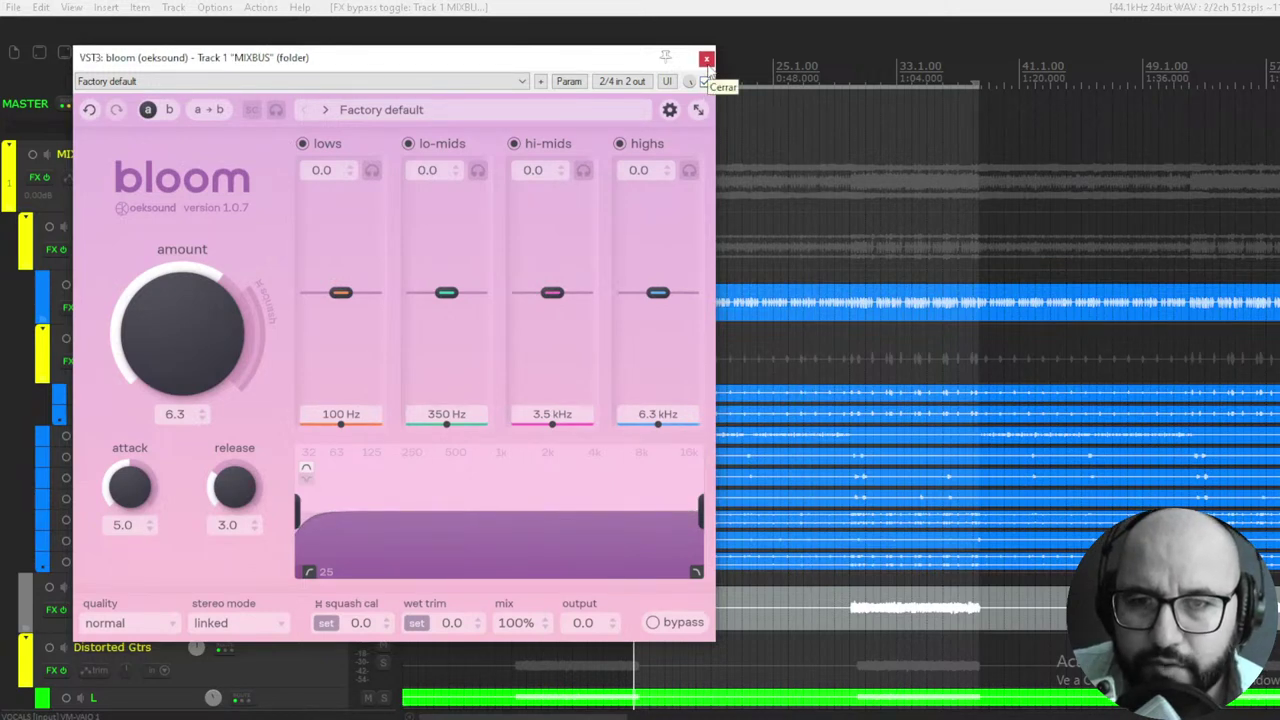
click(706, 59)
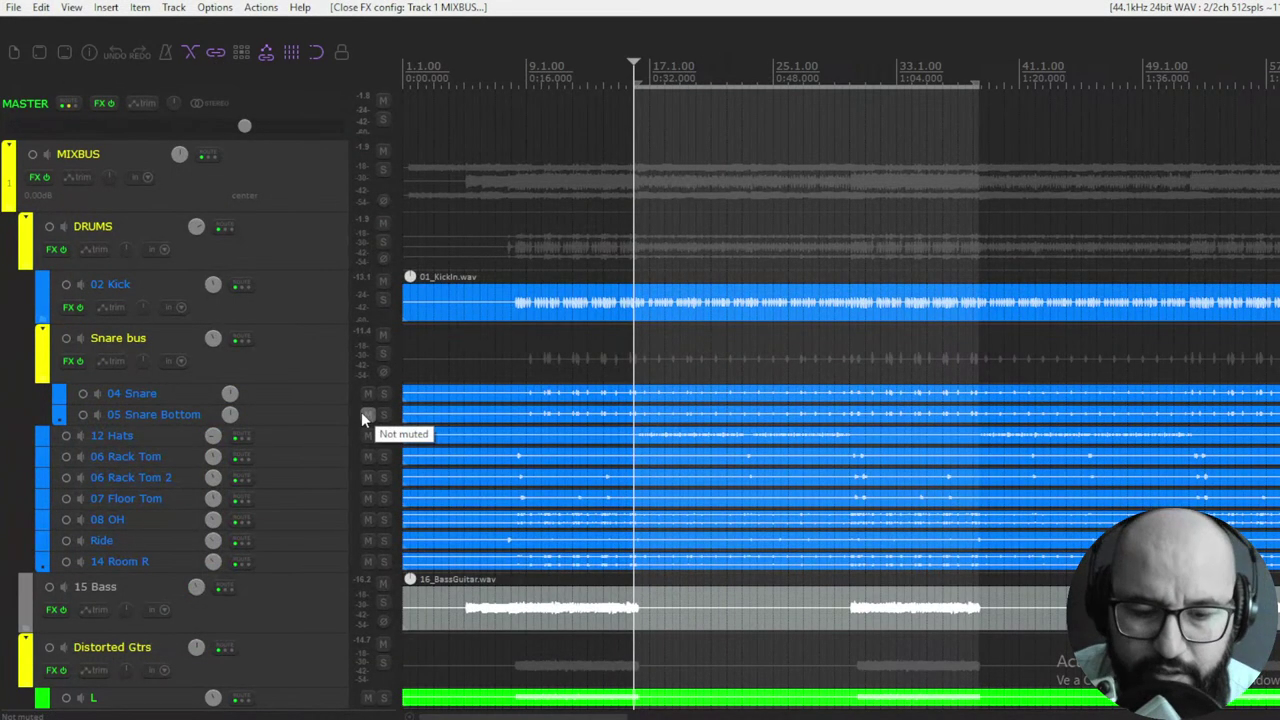
Step: Show the mixer and play the song, toggling all project effects off and on repeatedly
key(ctrl+m)
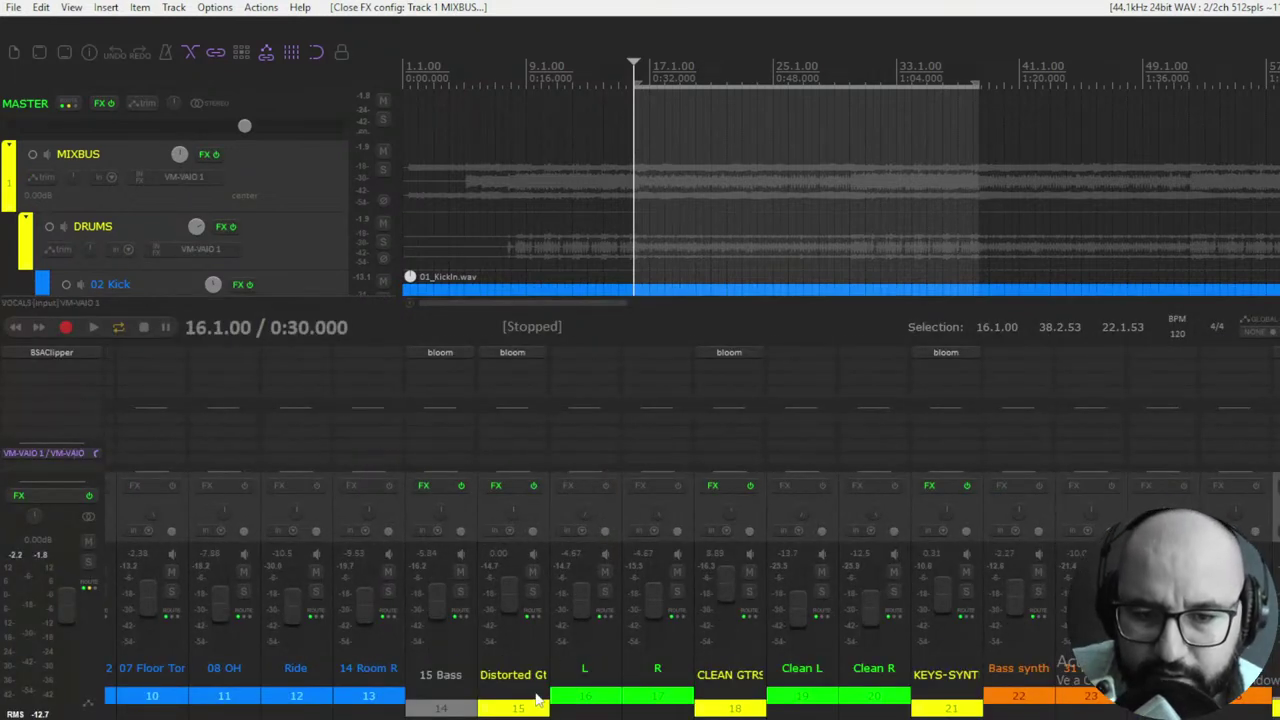
scroll(195, 702, left, 5)
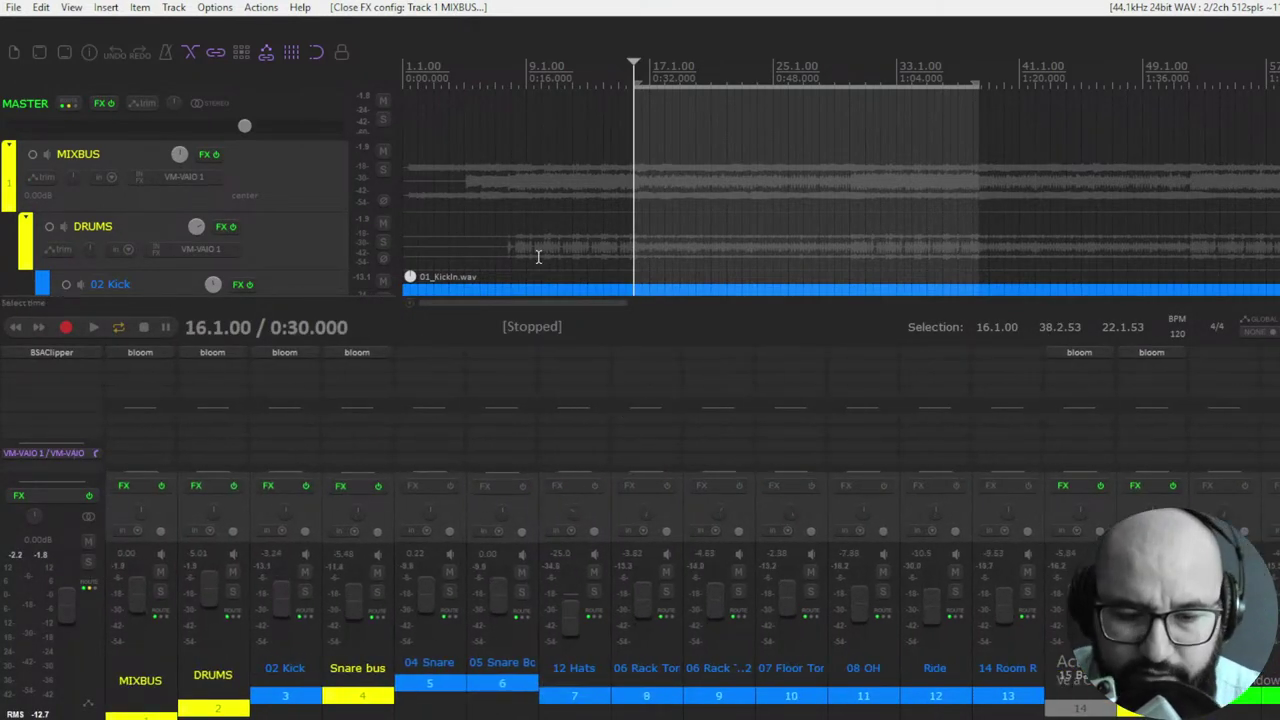
key(b)
key(space)
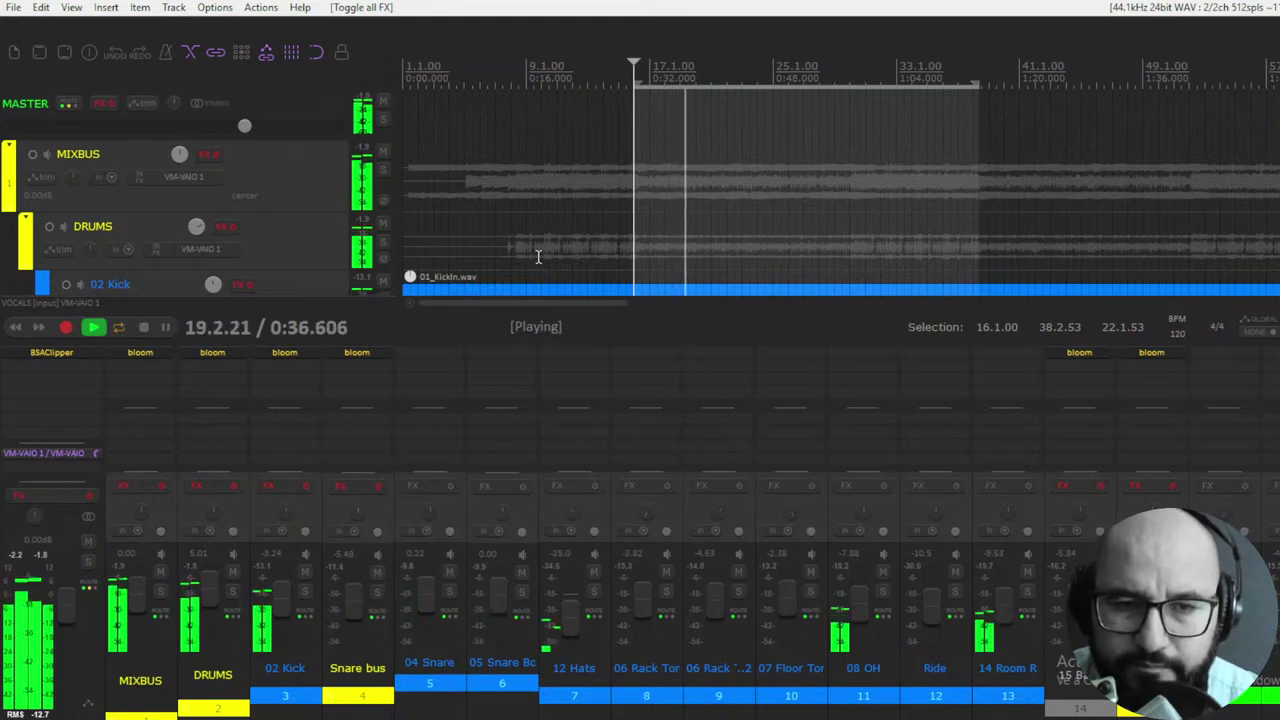
key(ctrl+alt+f)
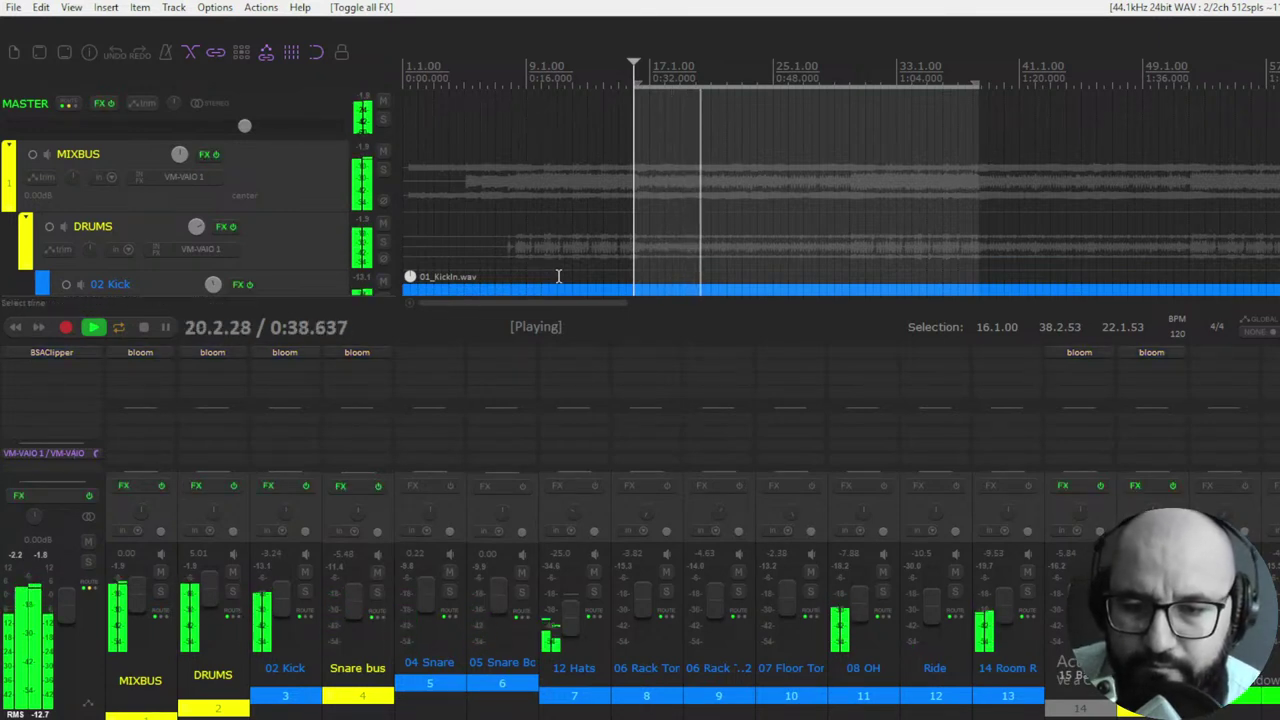
scroll(690, 560, right, 3)
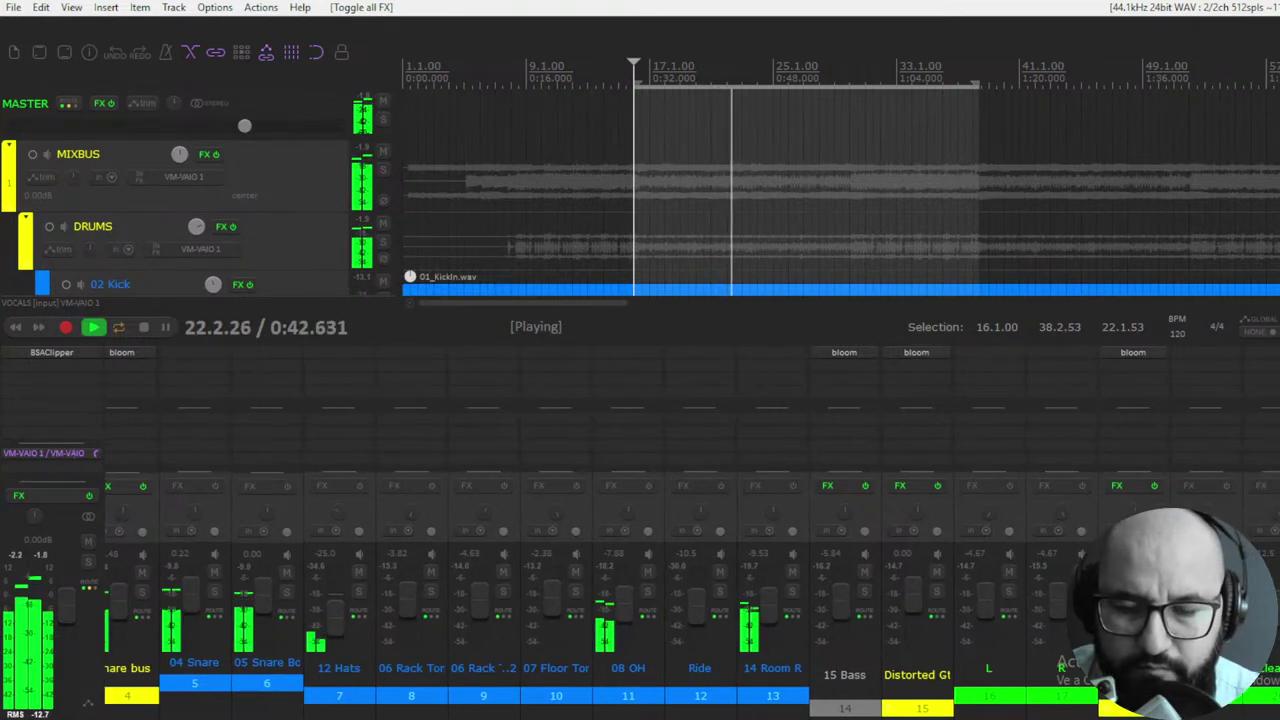
key(ctrl+alt+f)
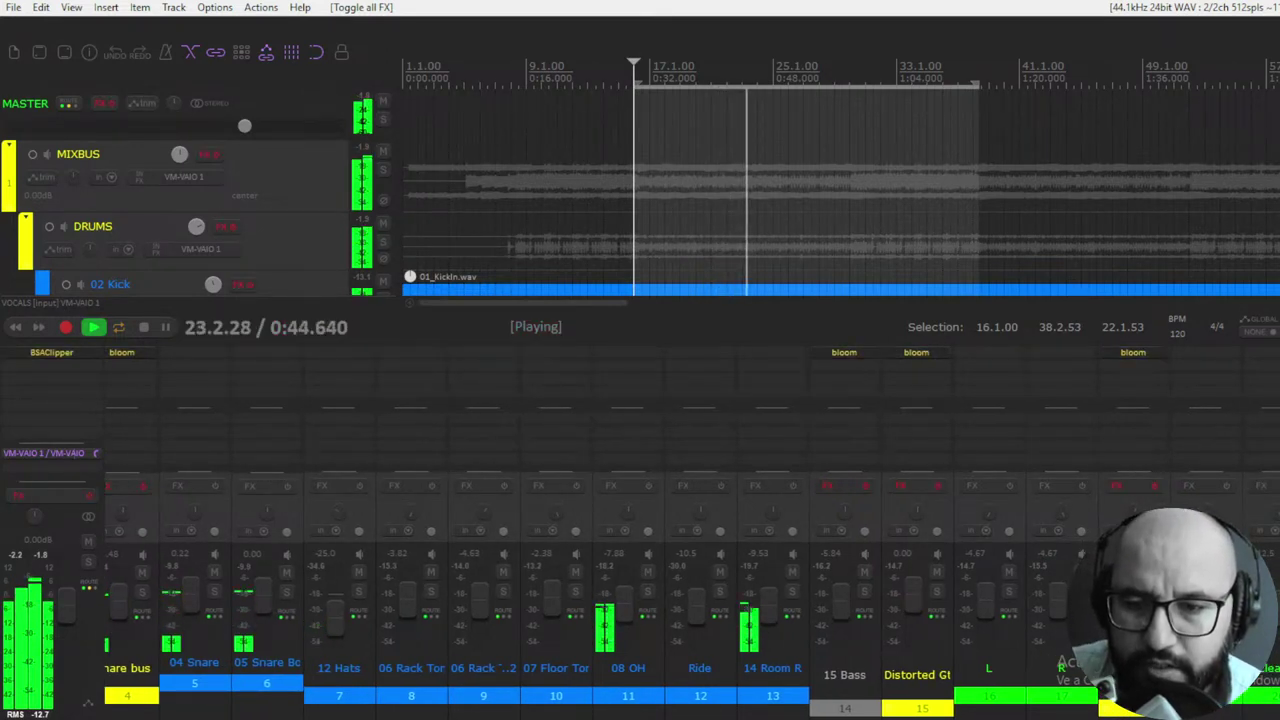
scroll(690, 560, right, 3)
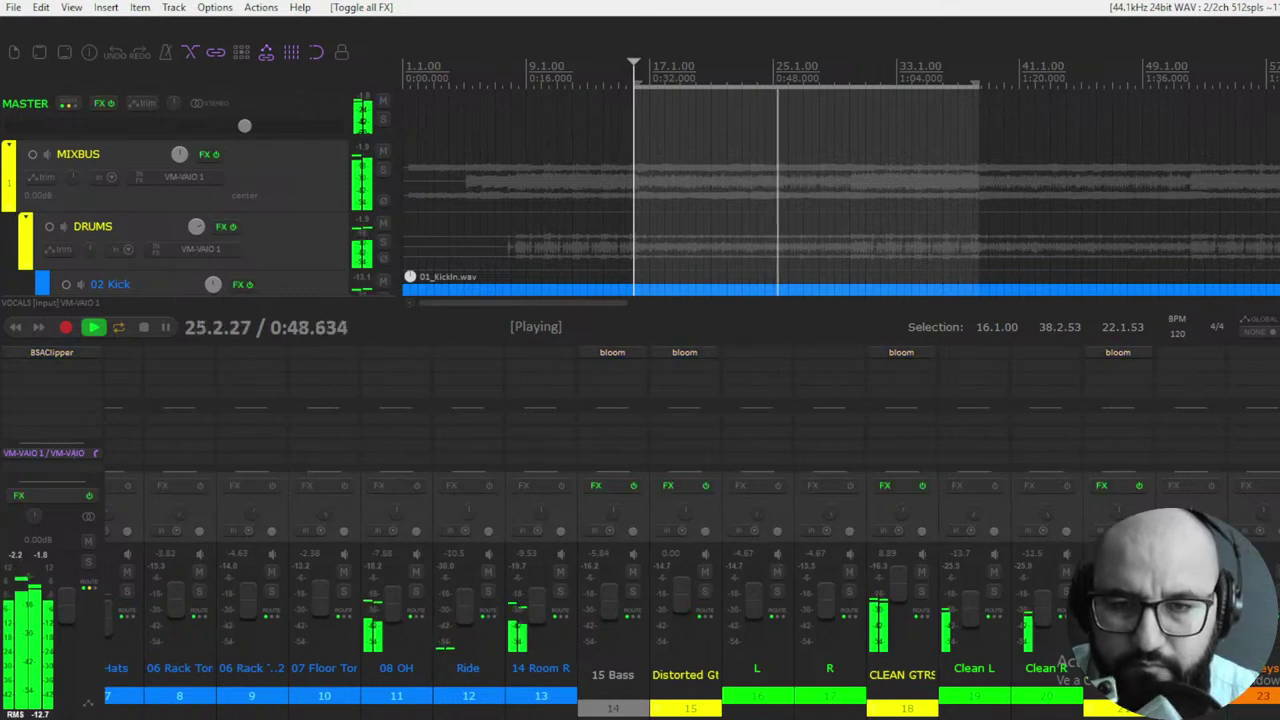
key(ctrl+alt+f)
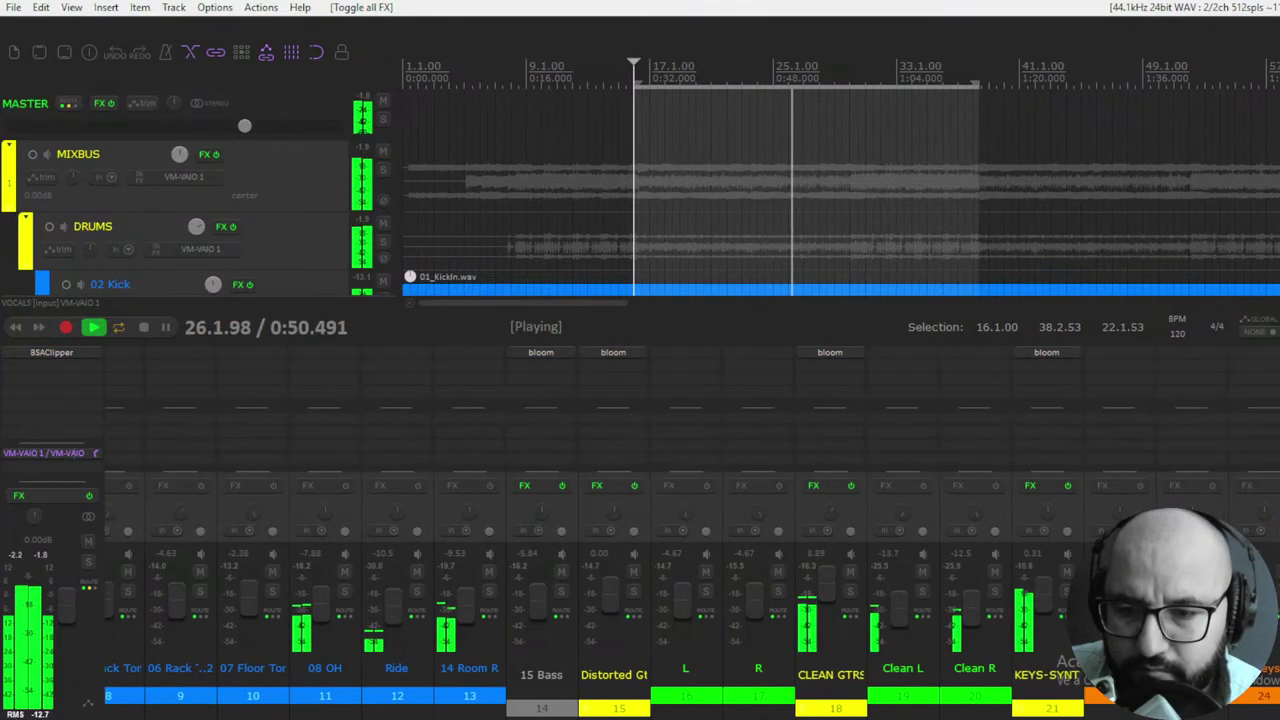
scroll(690, 560, right, 3)
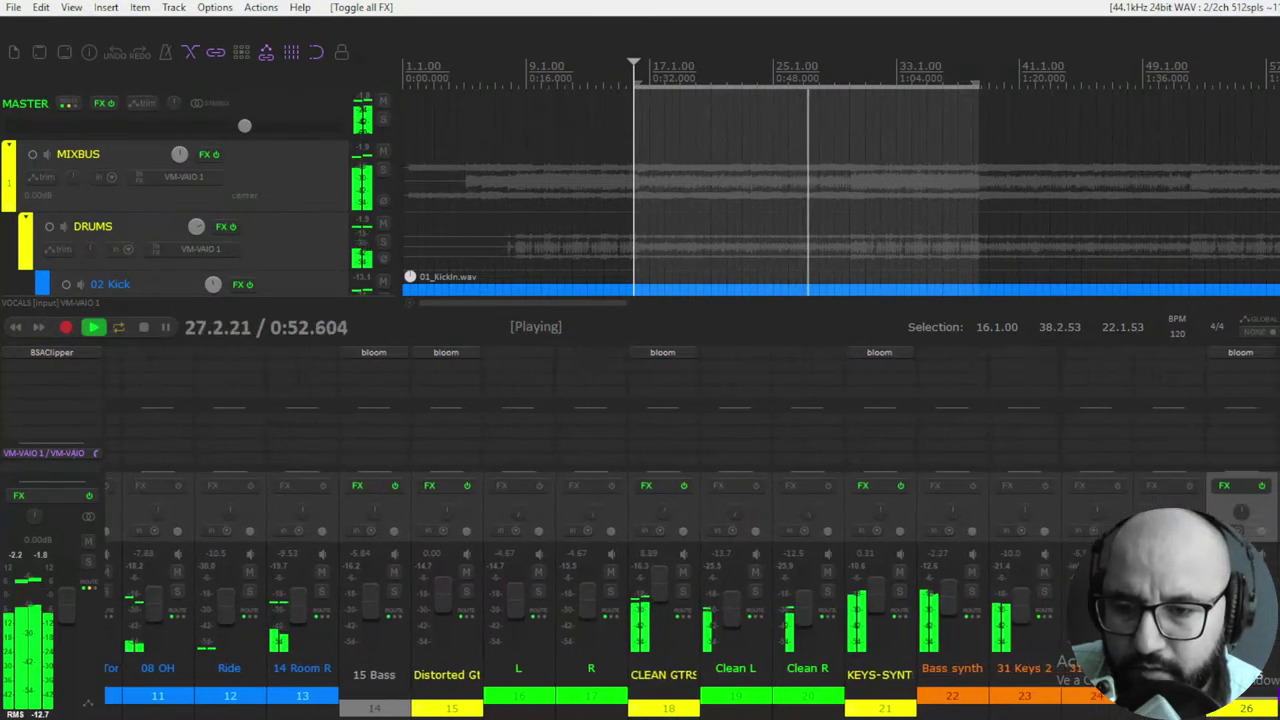
scroll(690, 560, right, 1)
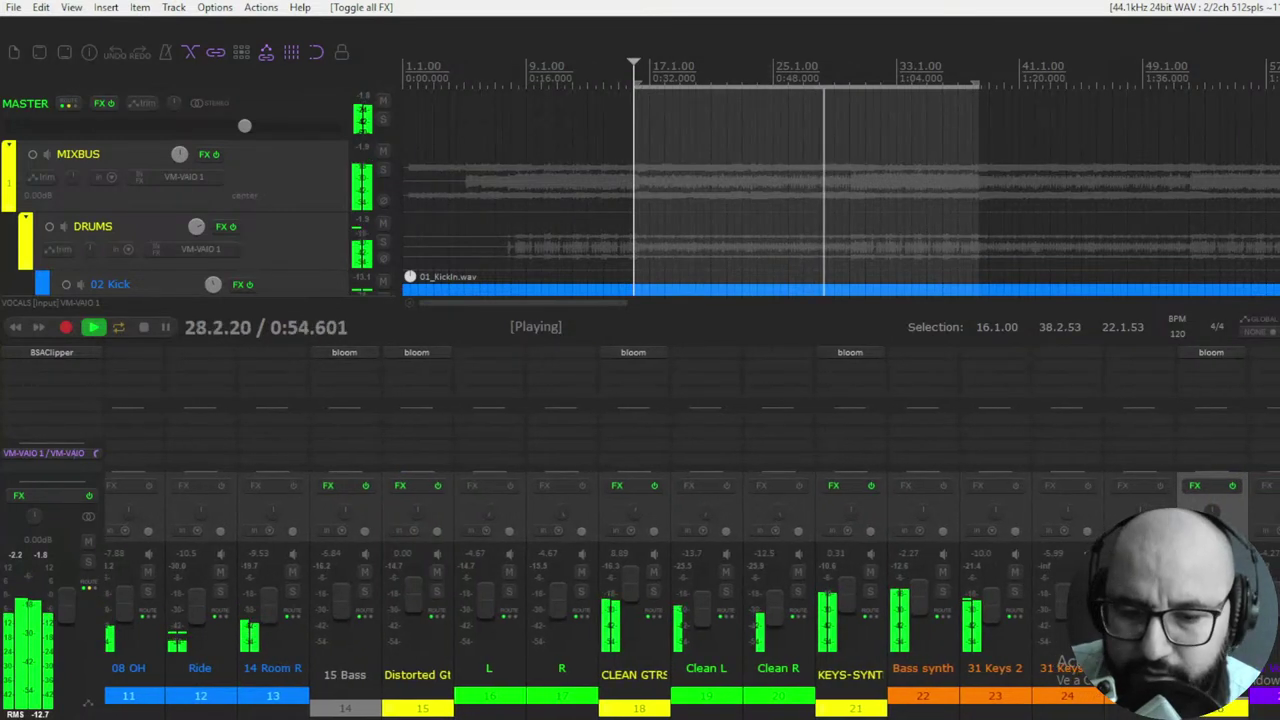
key(ctrl+alt+f)
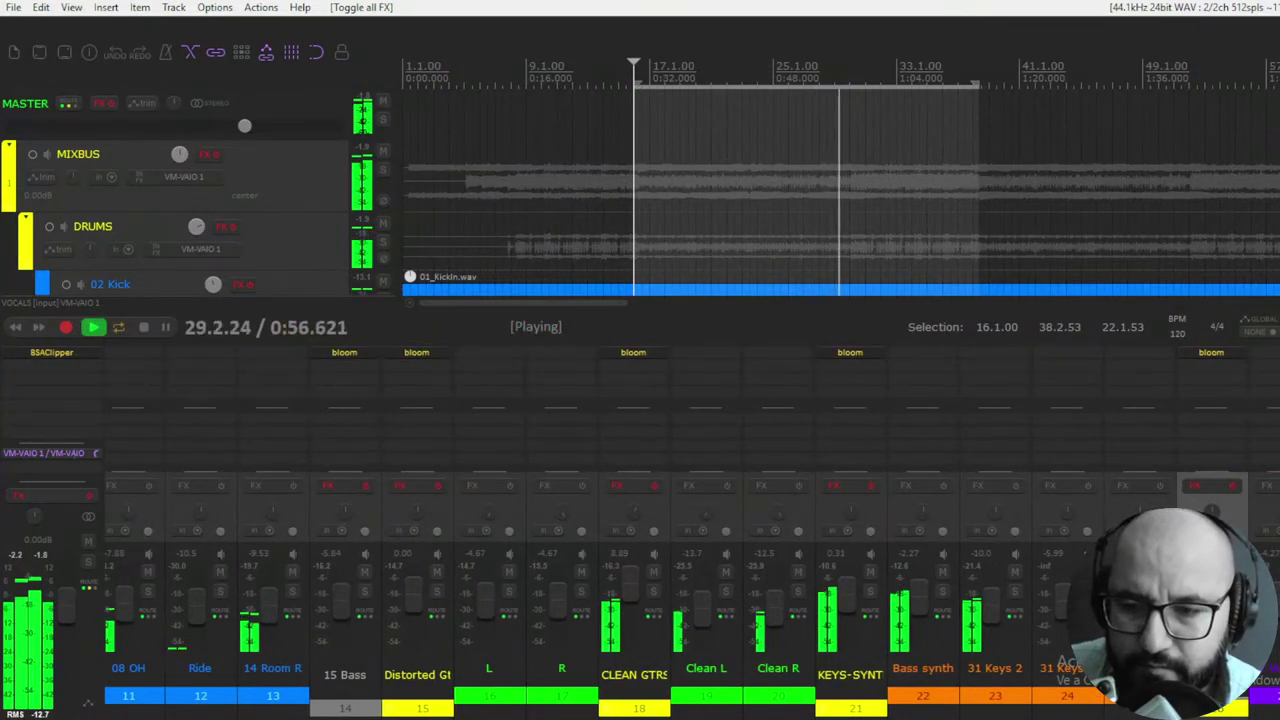
scroll(690, 560, right, 2)
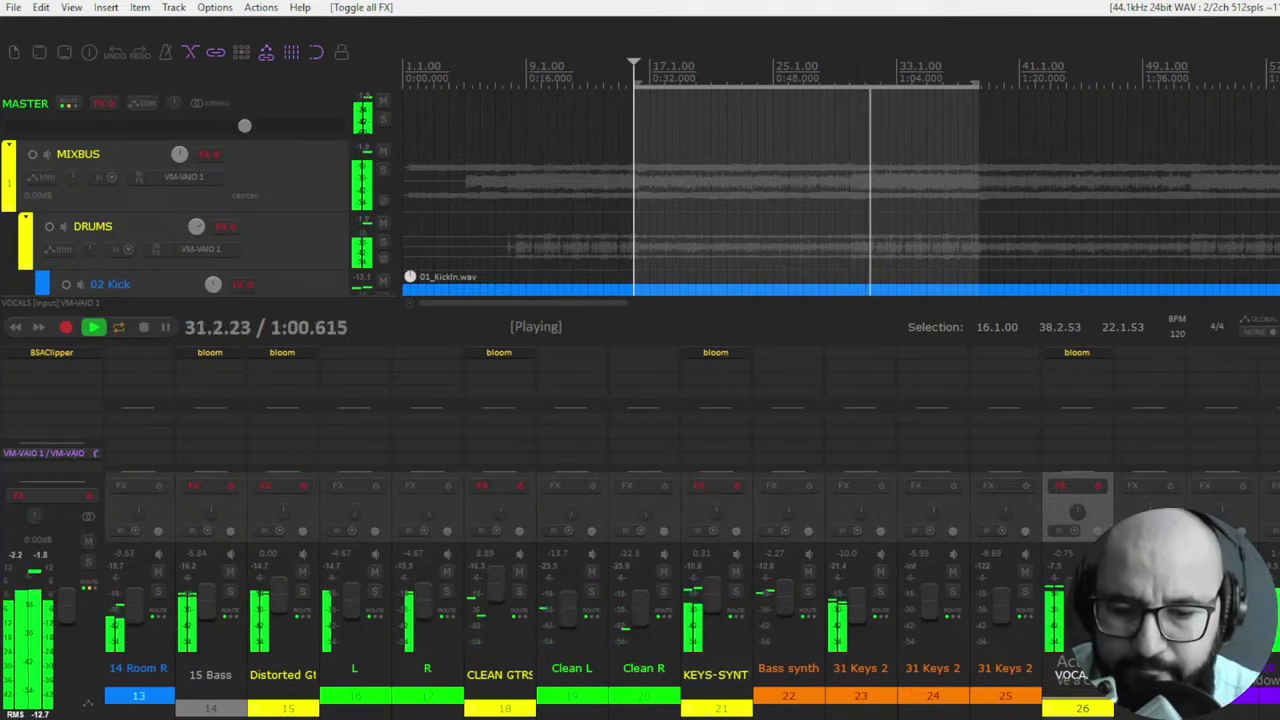
key(ctrl+alt+f)
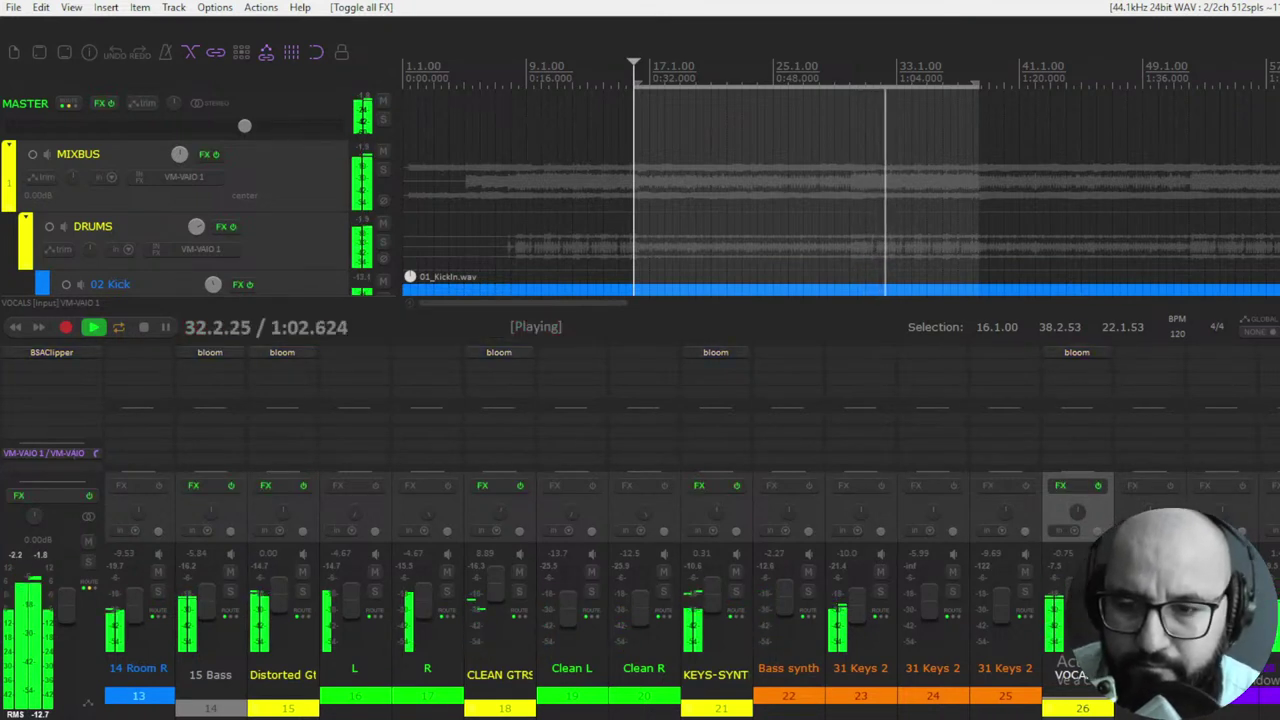
scroll(690, 560, right, 3)
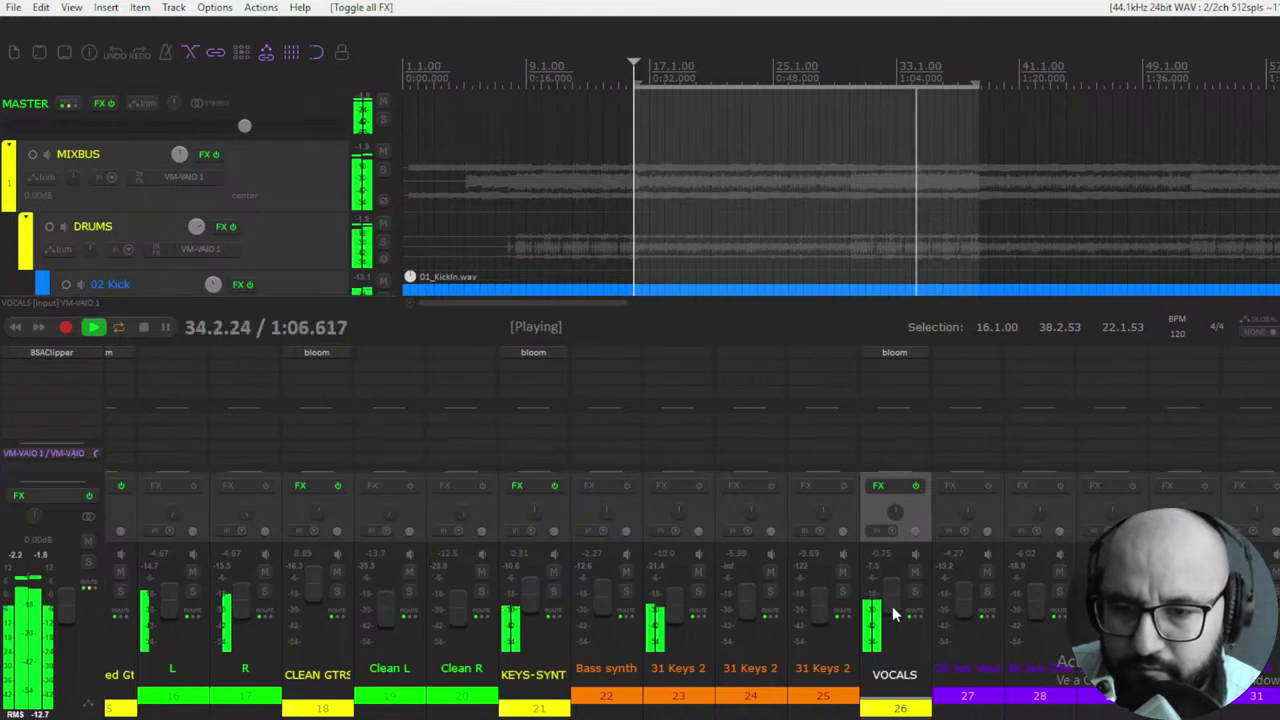
Step: Raise the VOCALS fader to about +2.17 dB, compare all effects on versus off, then stop playback
drag(894, 613, 884, 606)
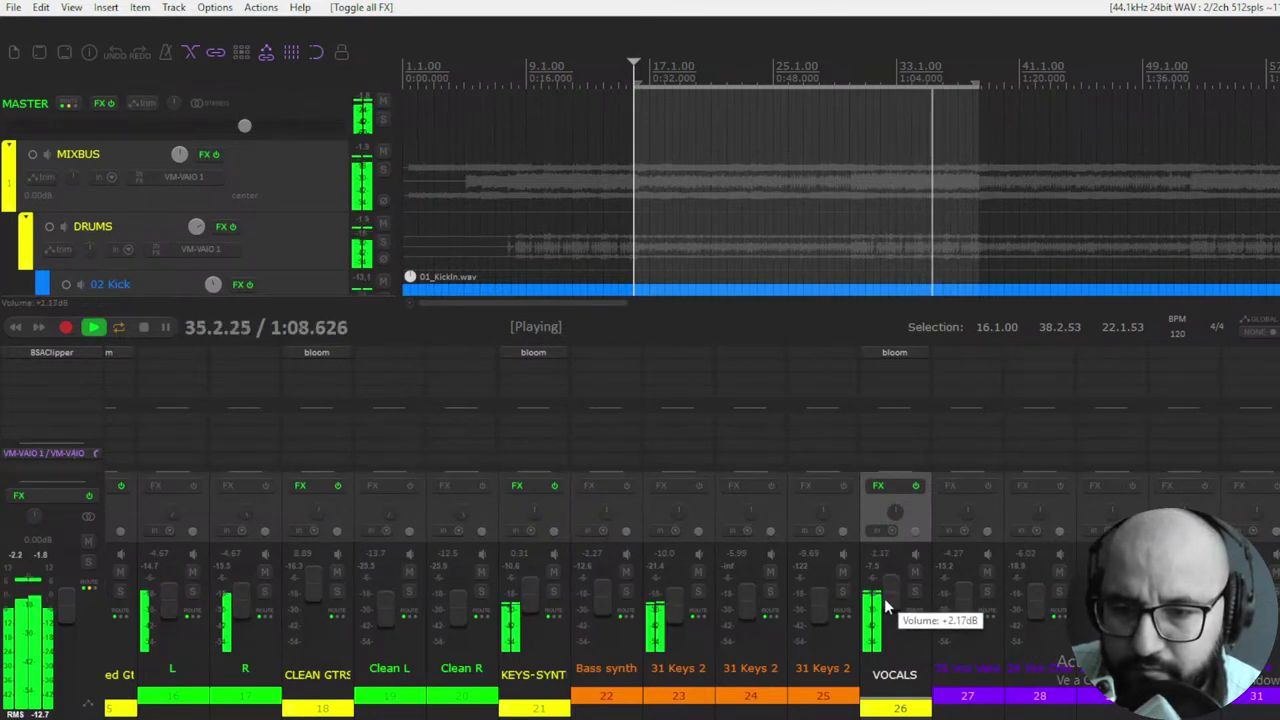
scroll(884, 606, up, 1)
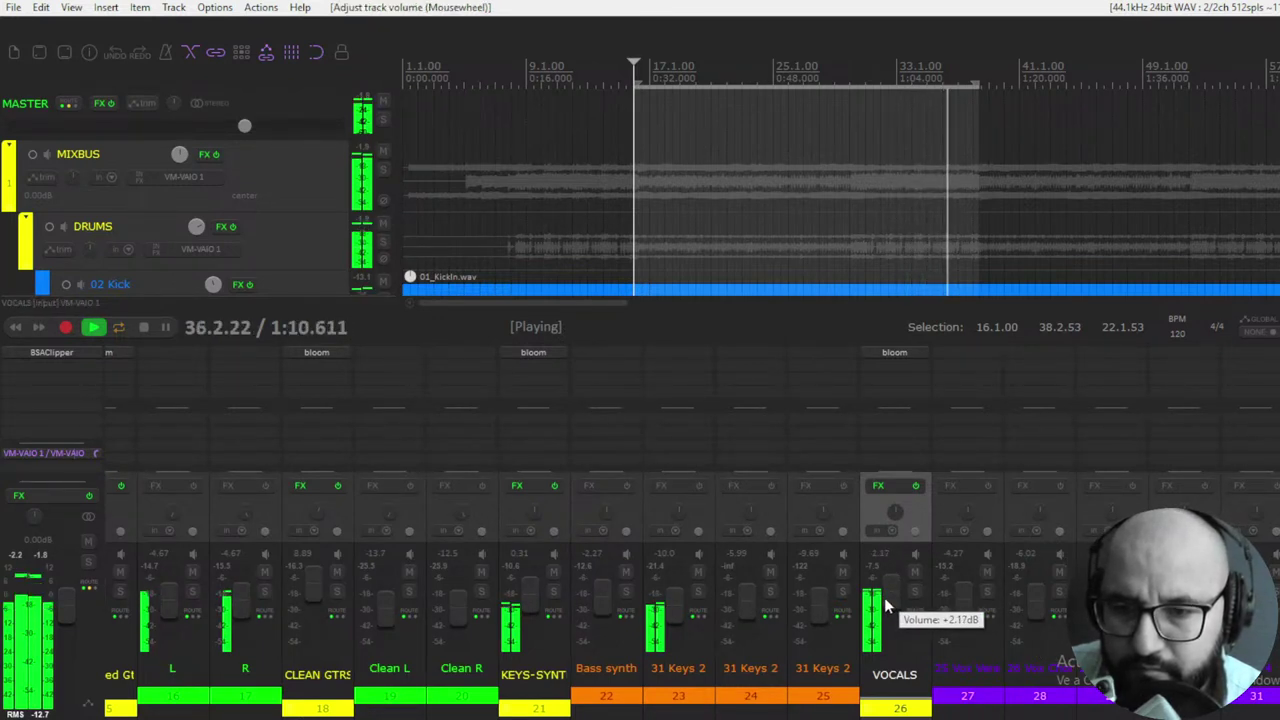
key(b)
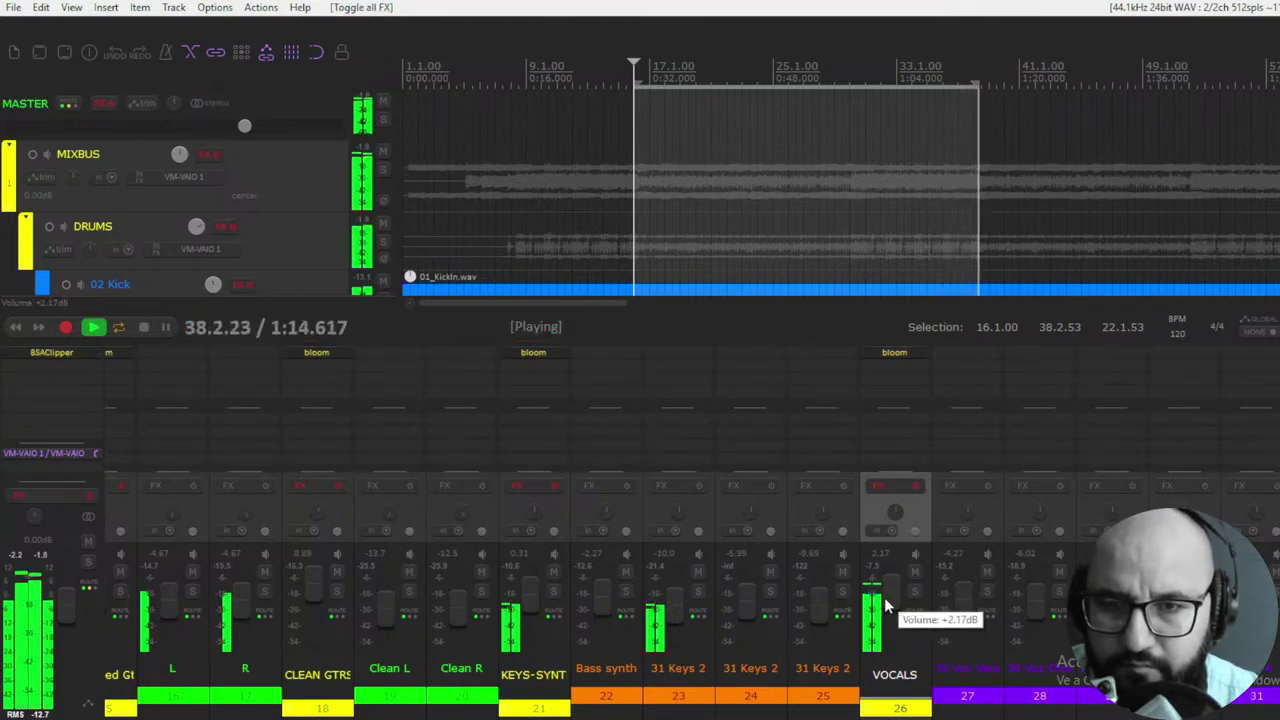
key(b)
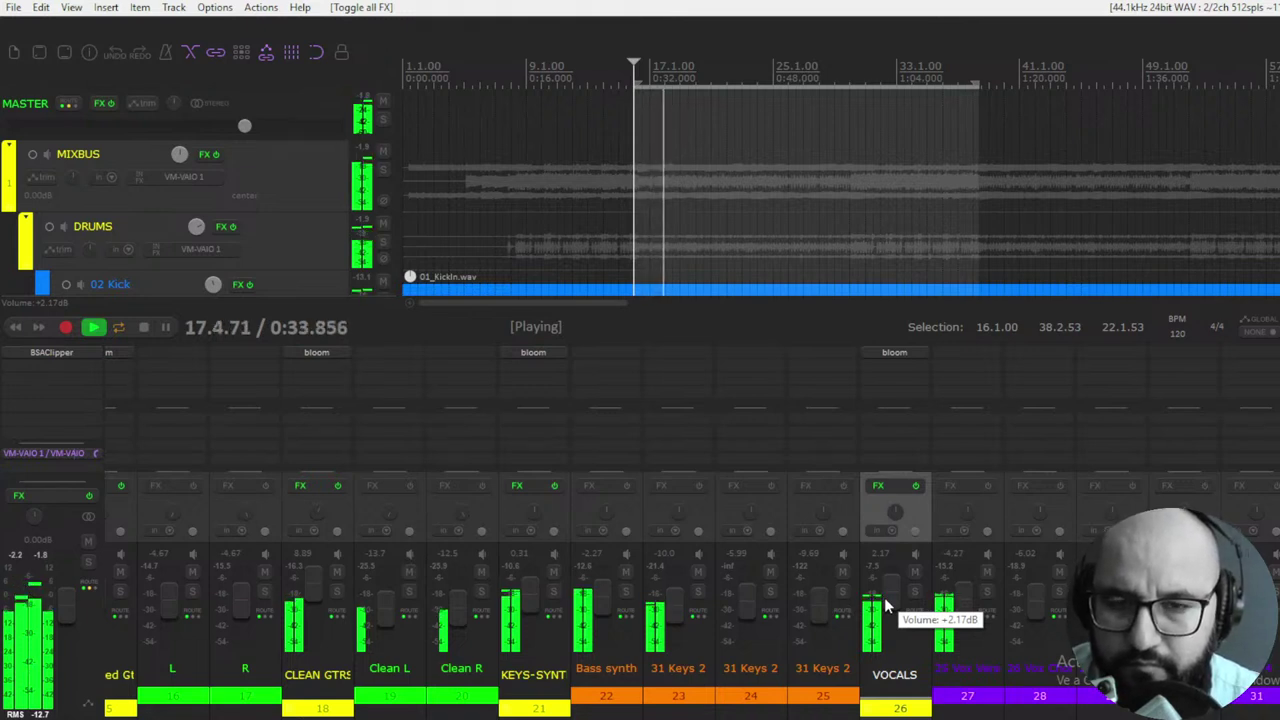
key(b)
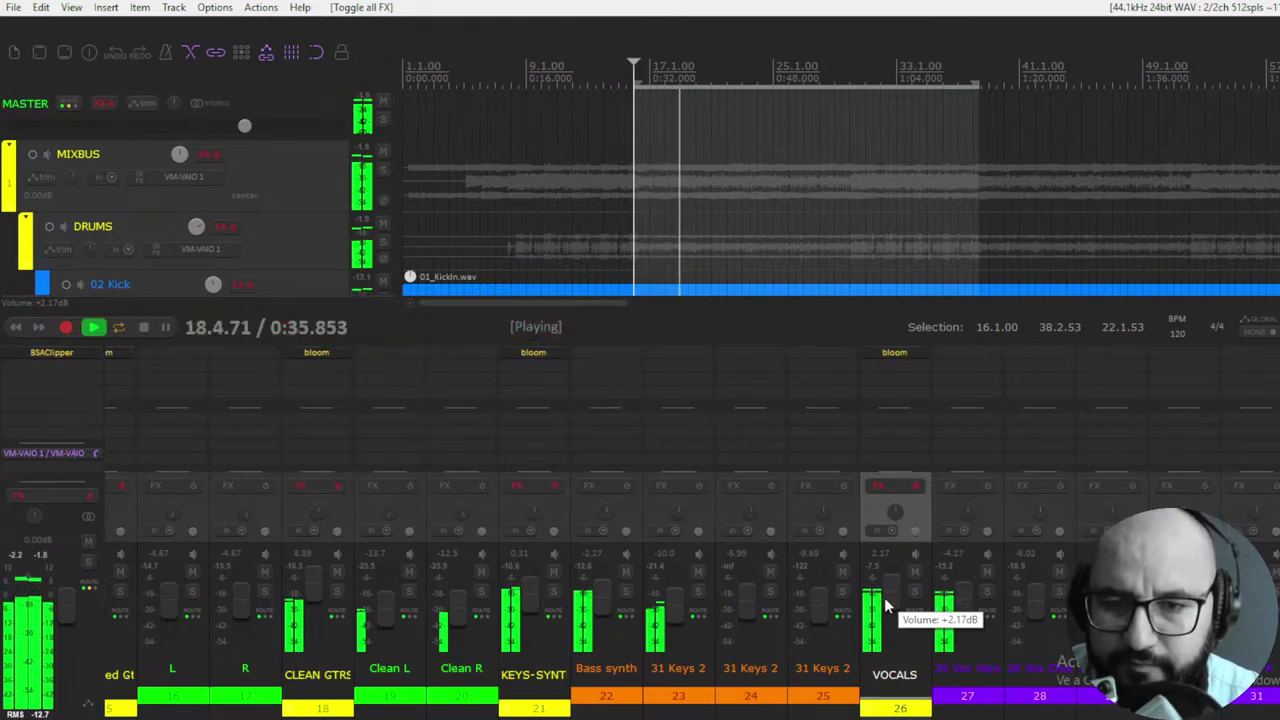
key(b)
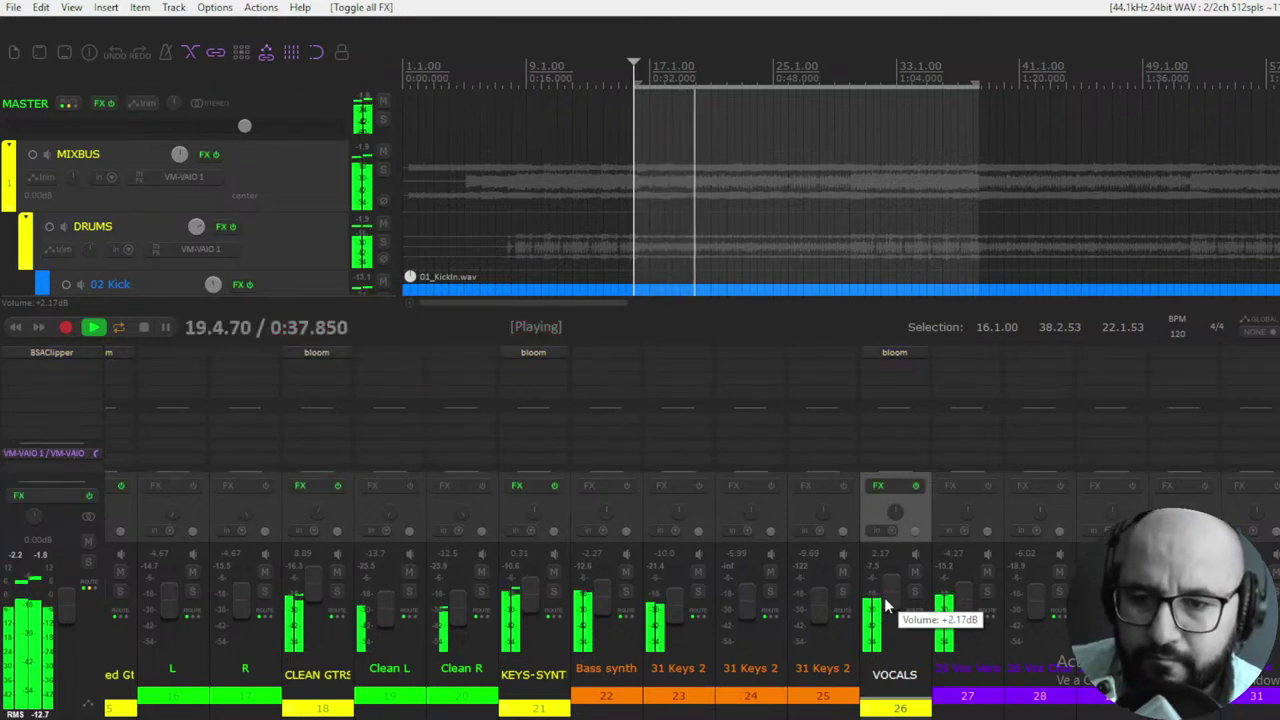
click(884, 597)
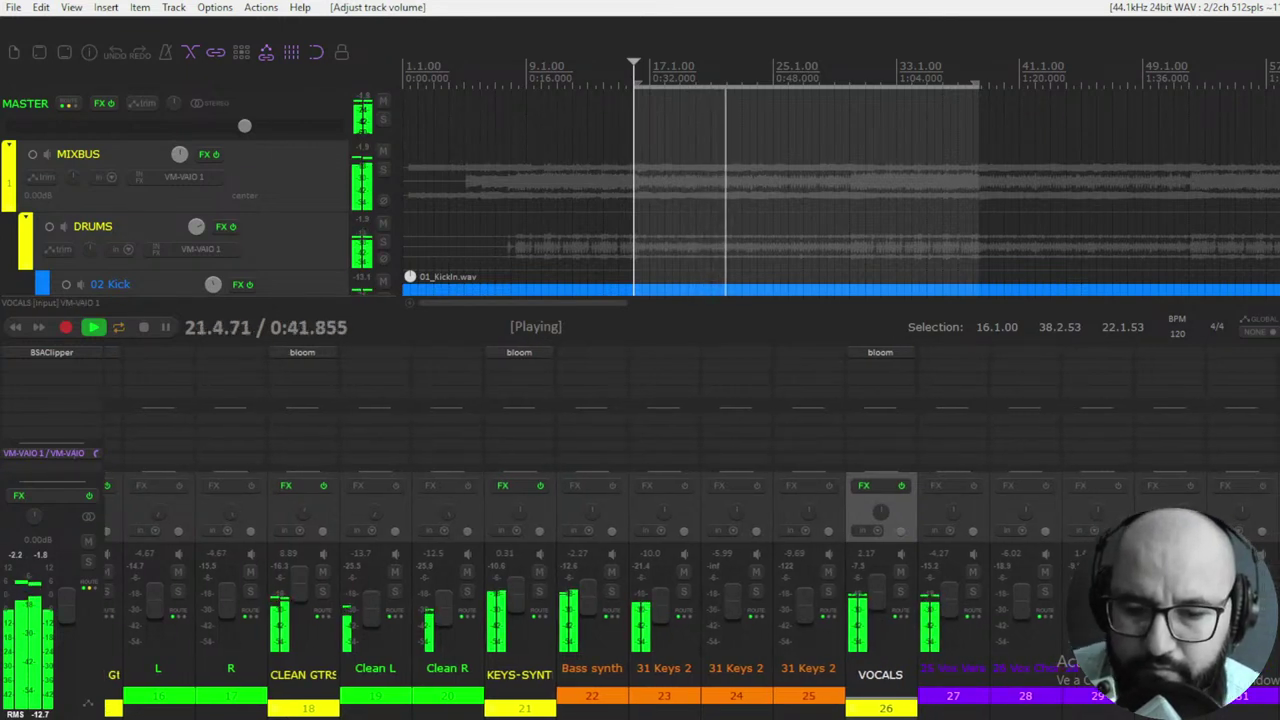
key(b)
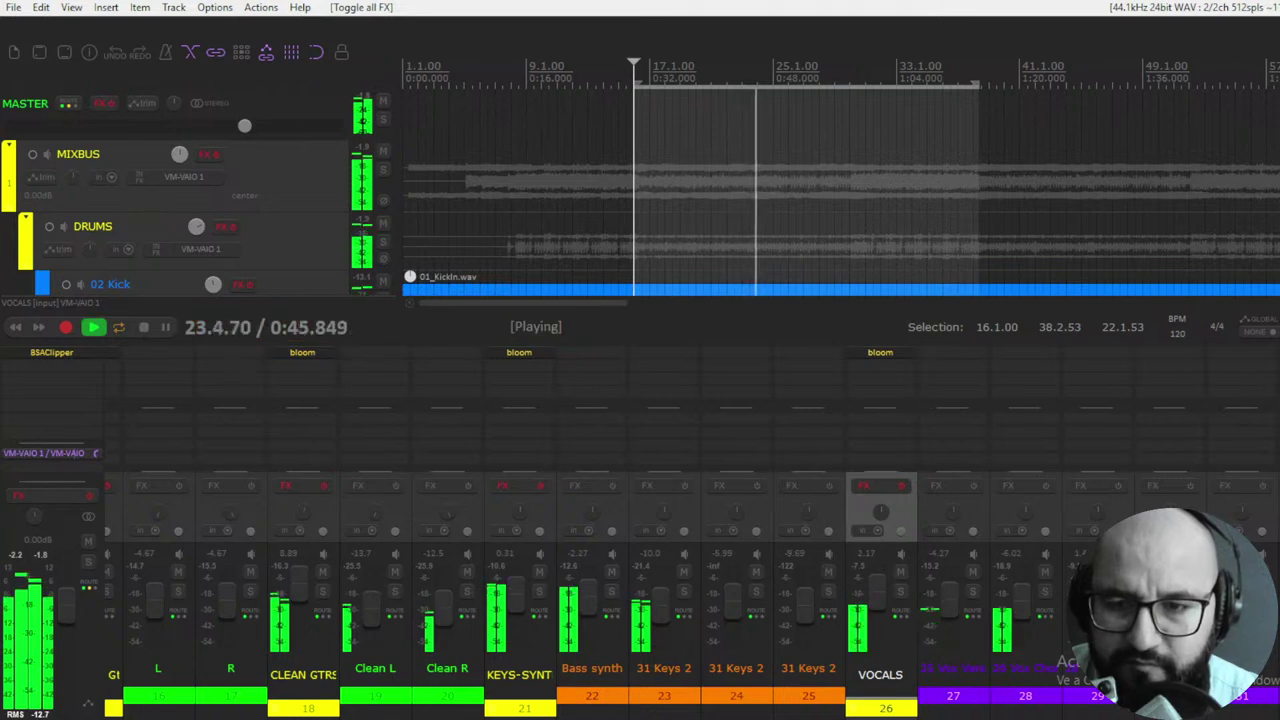
key(b)
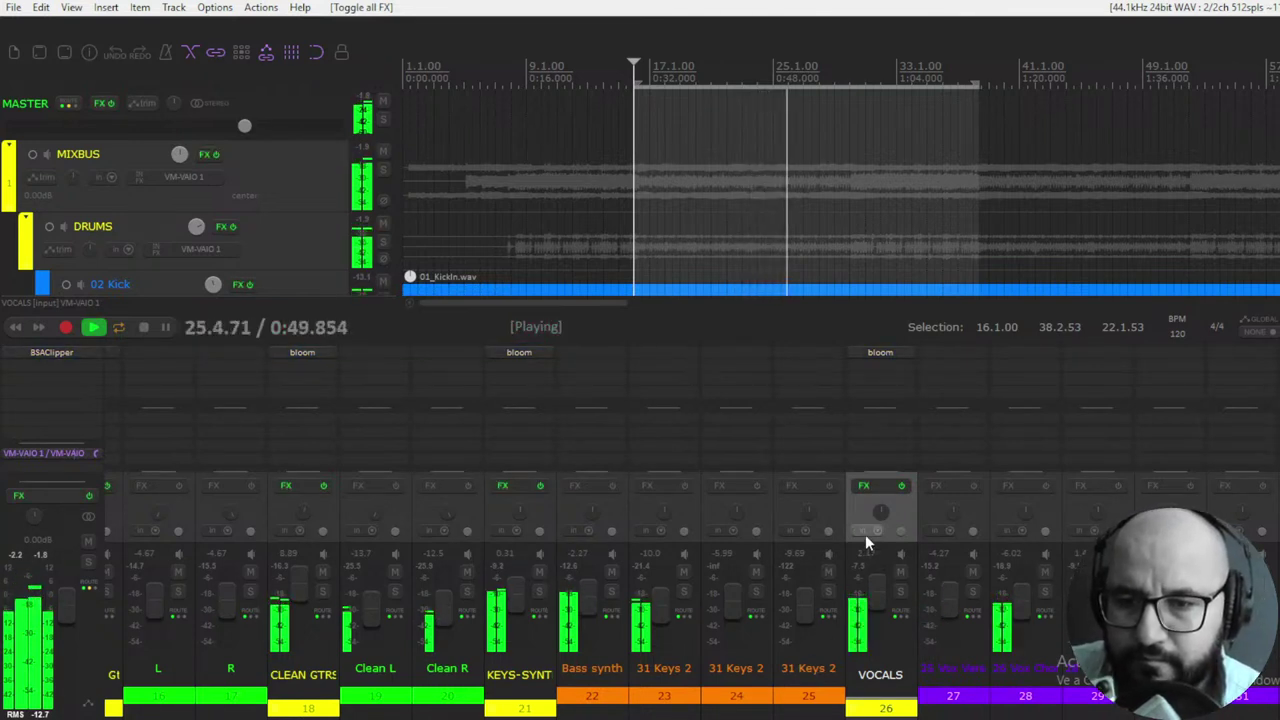
key(space)
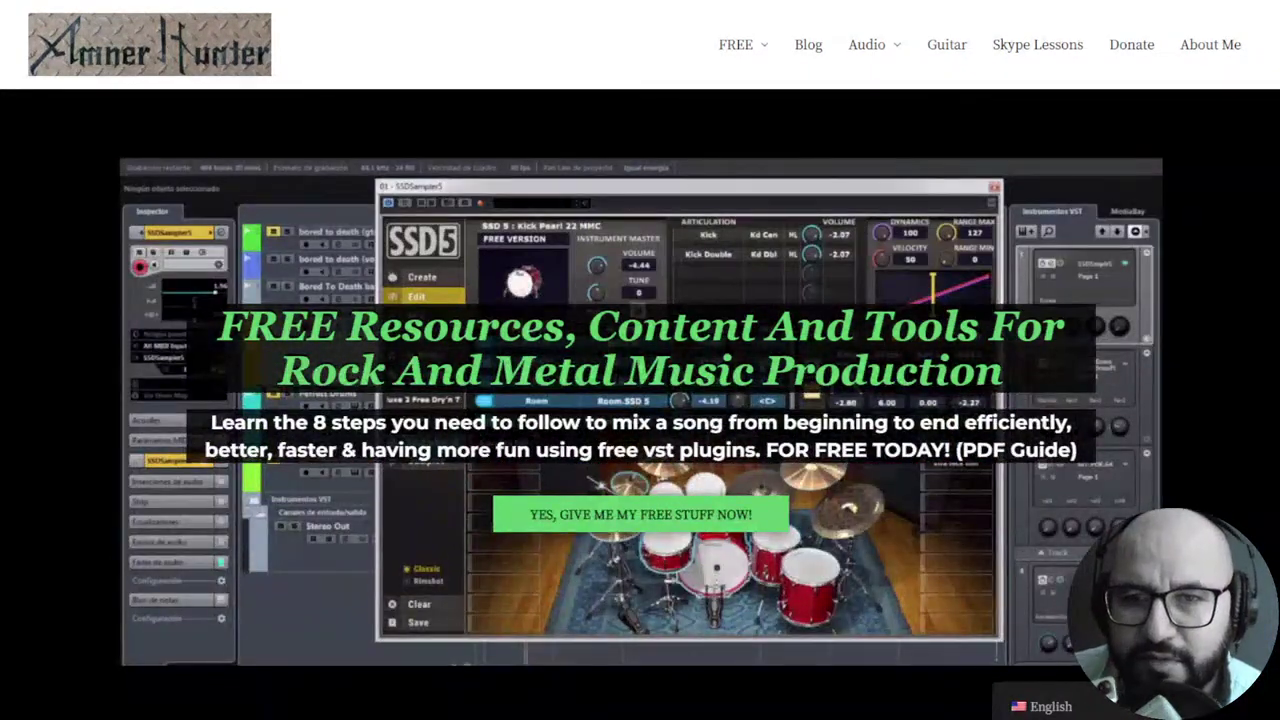
mouse_move(737, 47)
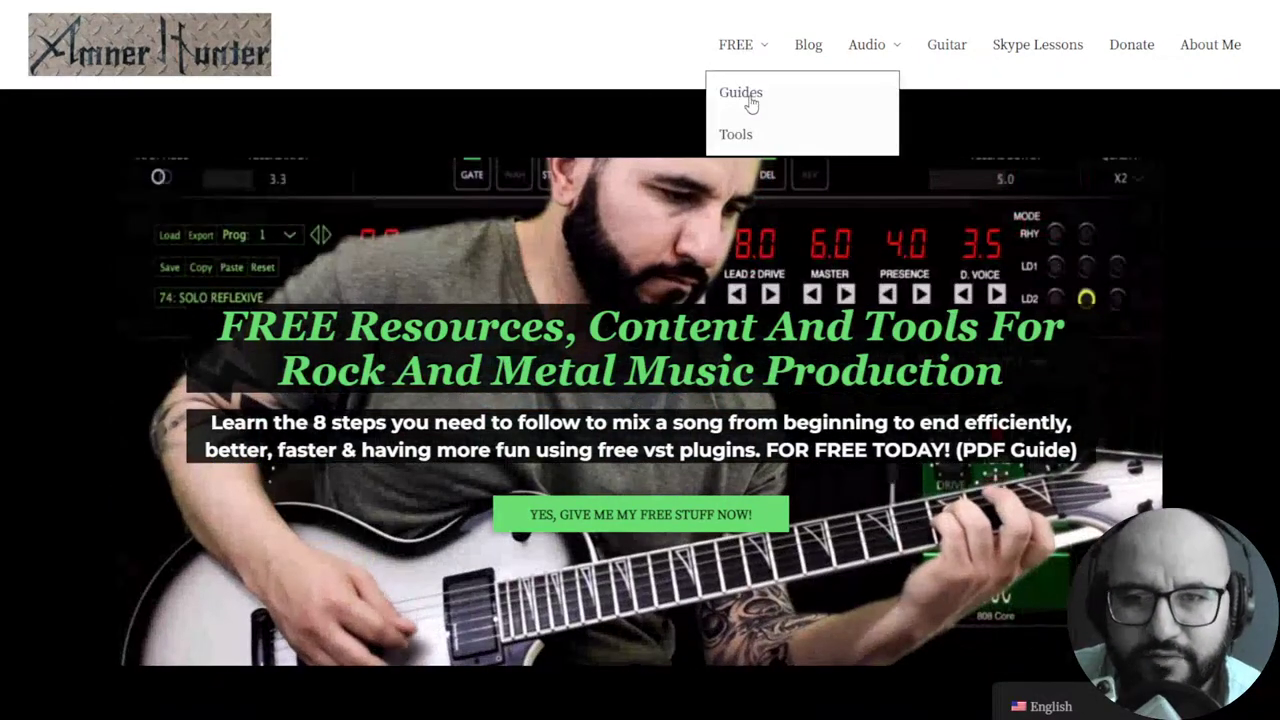